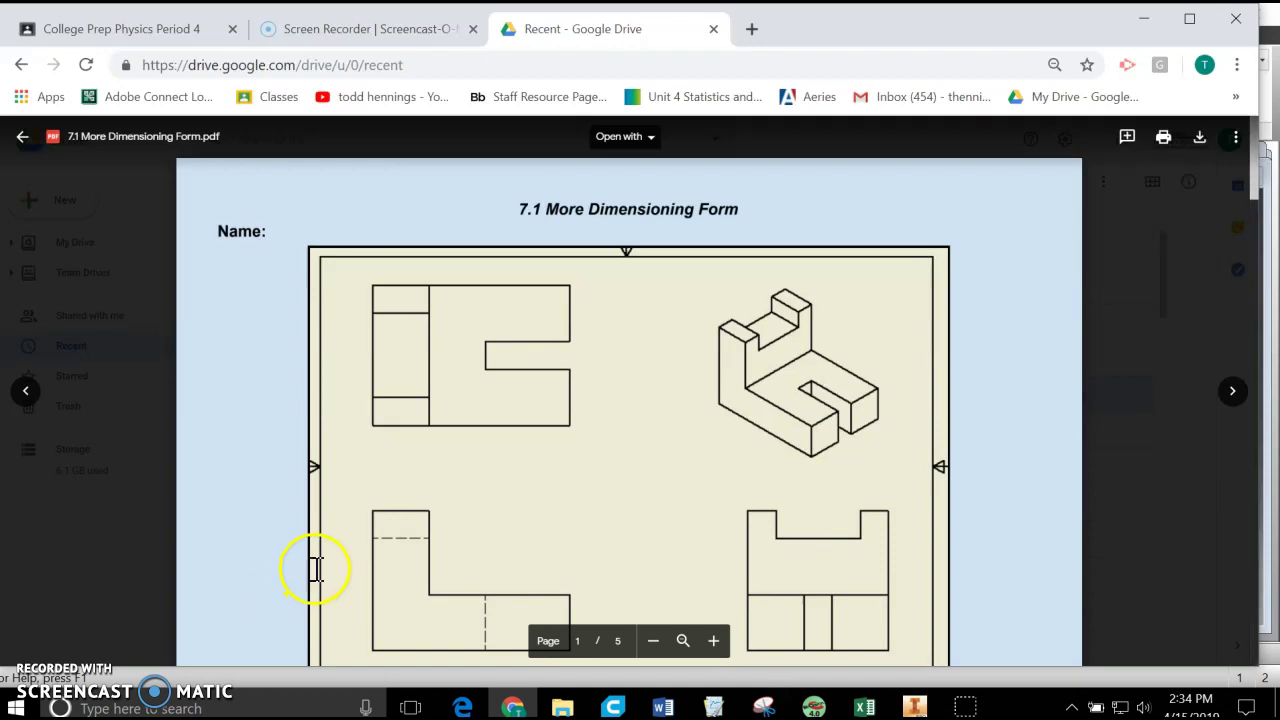
# - Review the 7.1 More Dimensioning Form worksheet, especially the page 4 views and the angular method dimensioning instructions
pyautogui.scroll(-1, 400, 490)
pyautogui.scroll(-3, 399, 489)
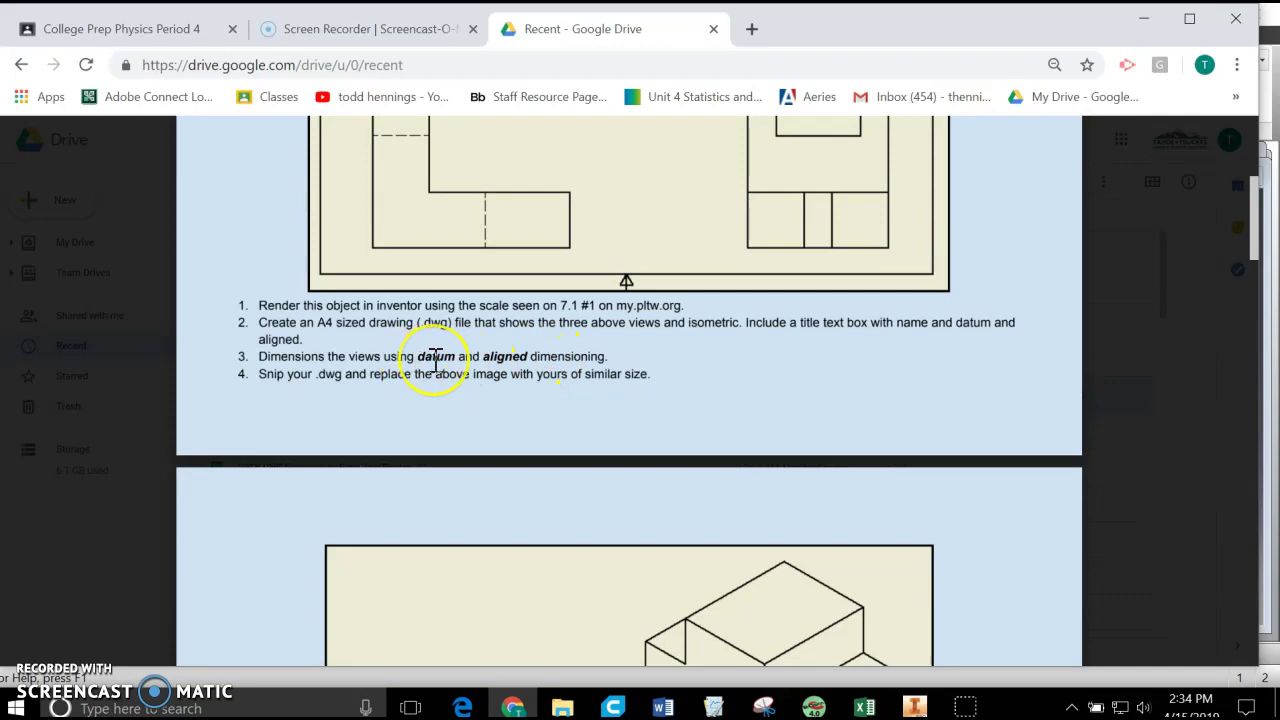
pyautogui.scroll(-10, 435, 360)
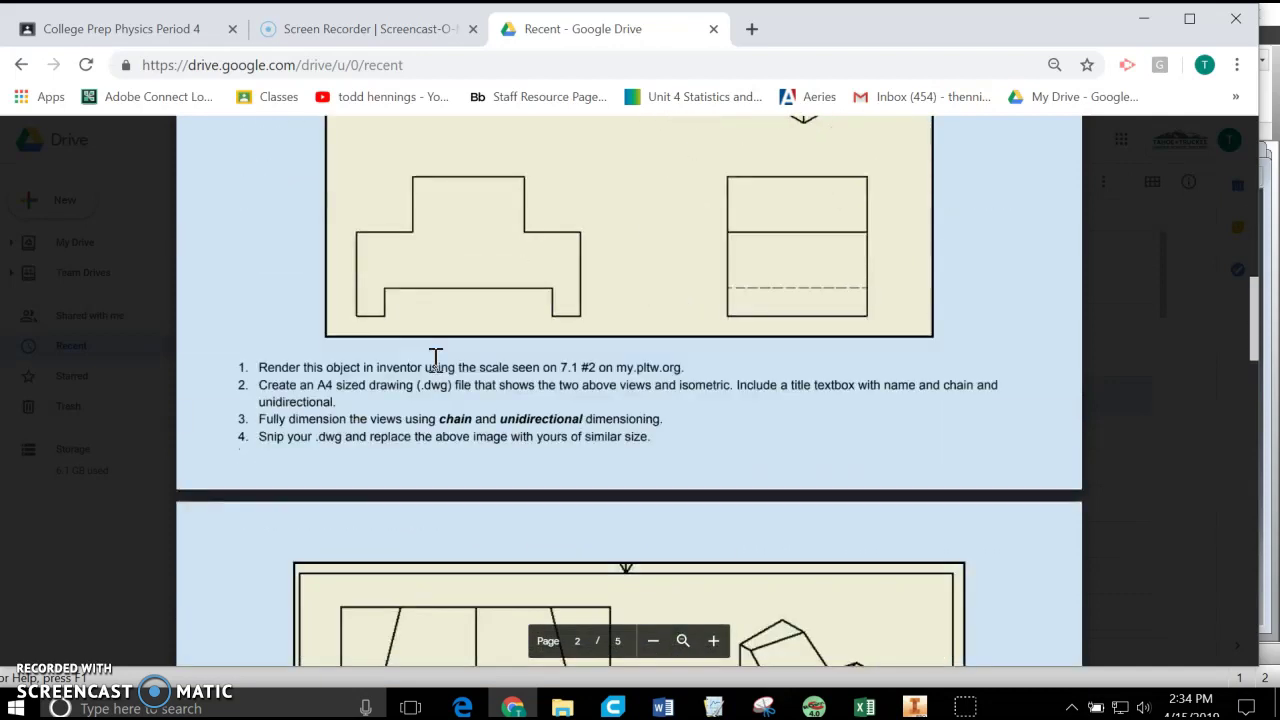
pyautogui.scroll(-10, 435, 360)
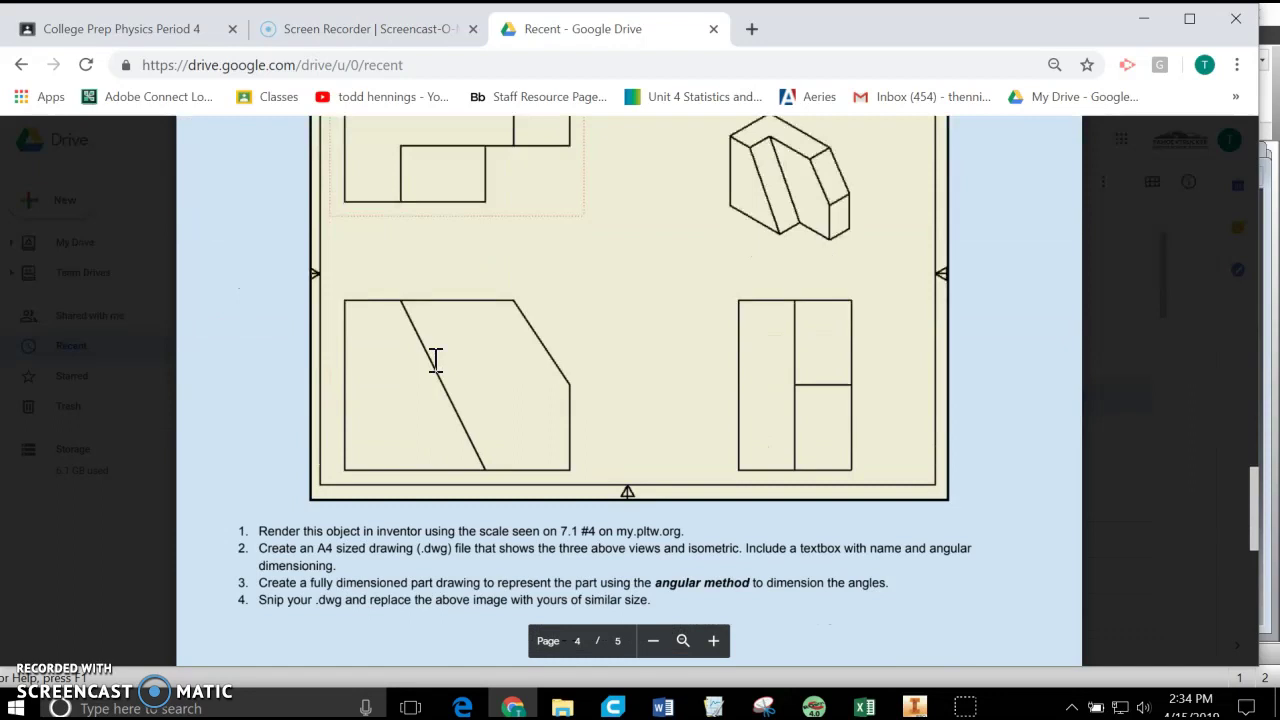
pyautogui.click(656, 356)
pyautogui.scroll(1, 656, 356)
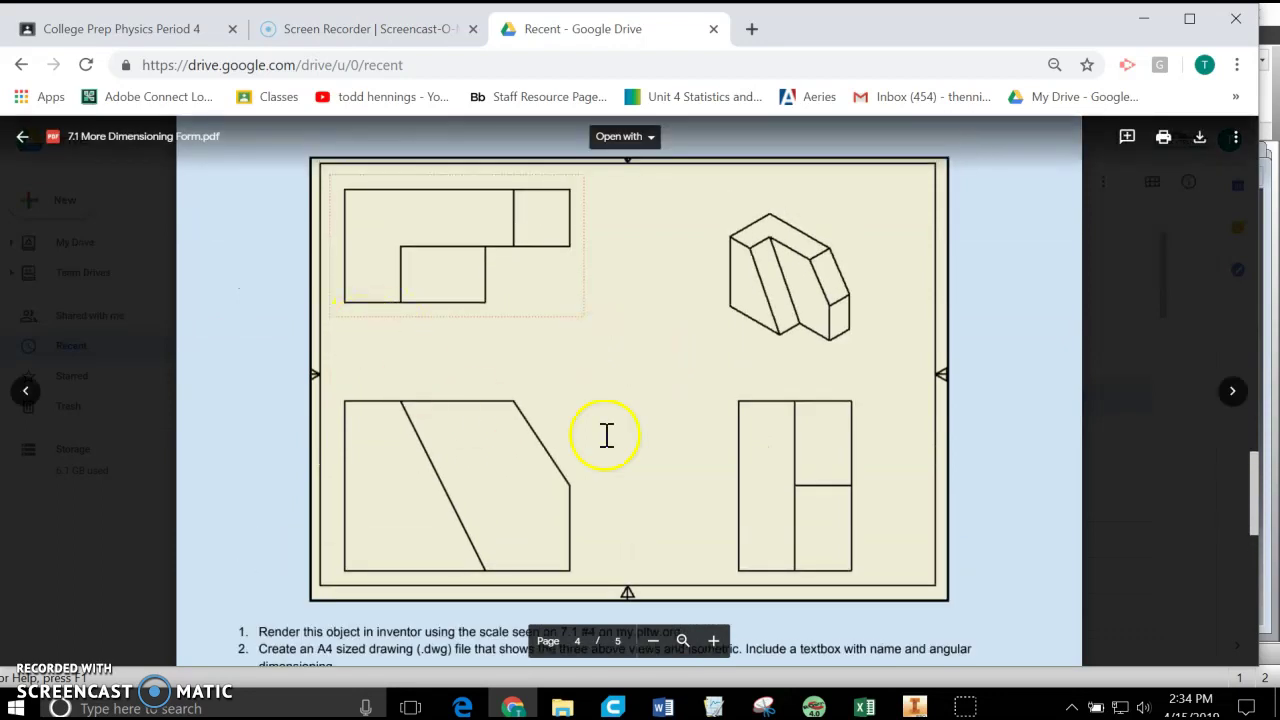
pyautogui.scroll(-1, 620, 374)
pyautogui.scroll(-1, 623, 371)
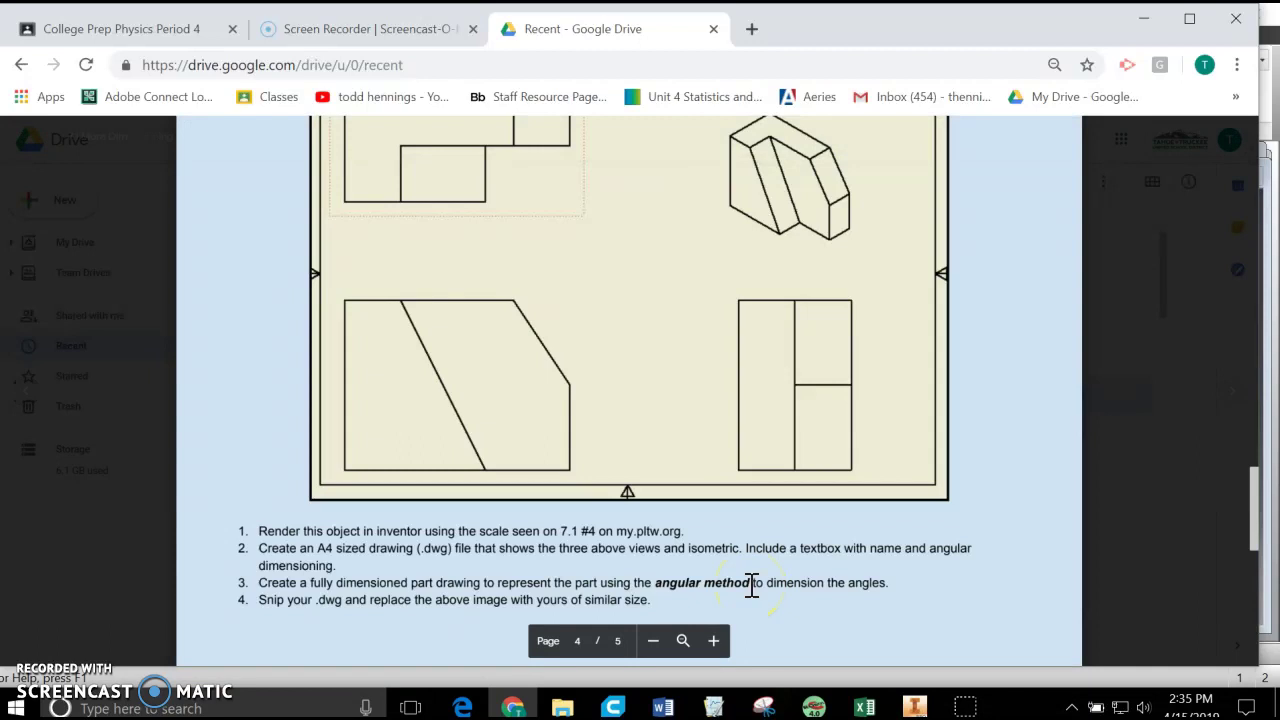
pyautogui.scroll(2, 751, 587)
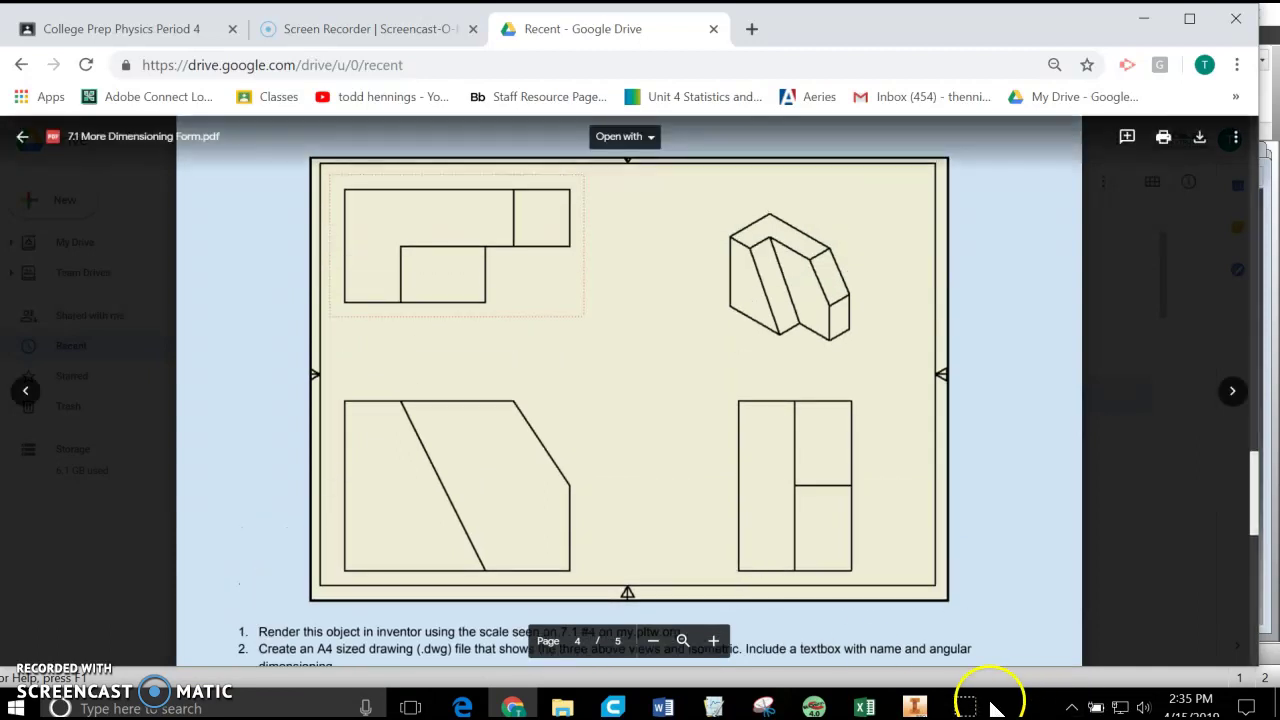
# - Switch to Inventor and inspect the 7.1-4 part from the front, left and right sides and in the home view
pyautogui.click(914, 707)
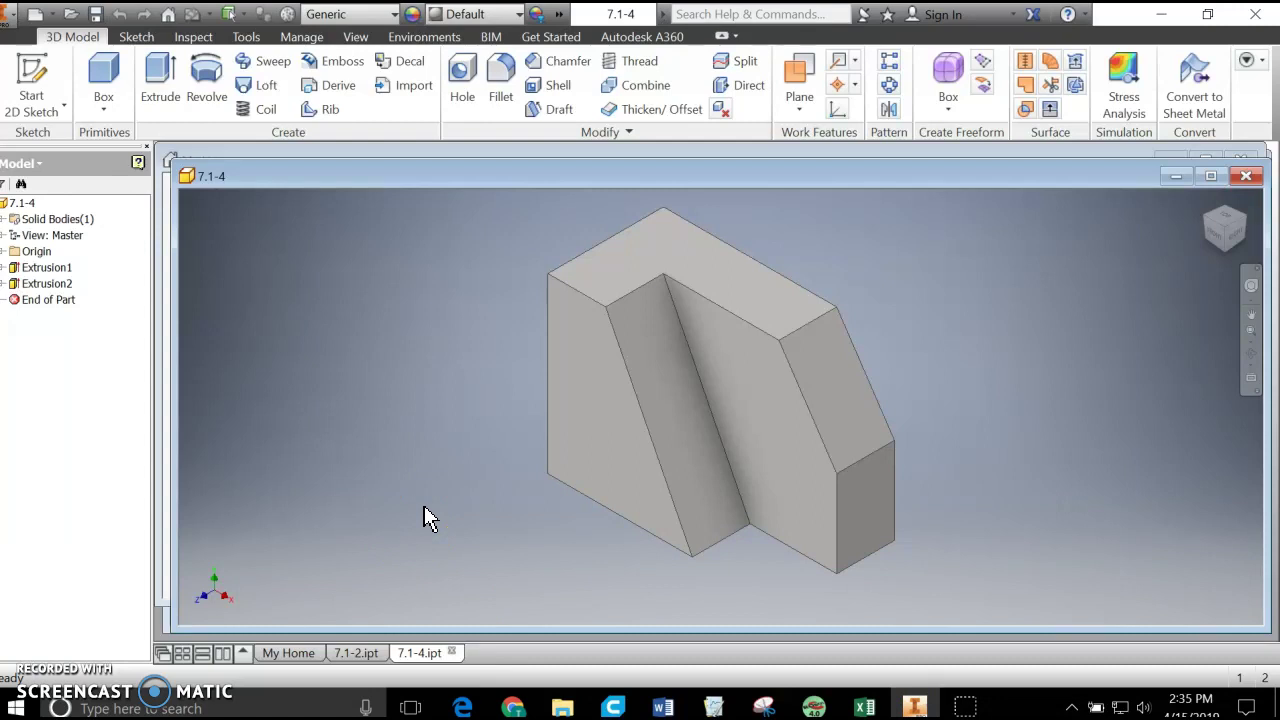
pyautogui.click(1220, 246)
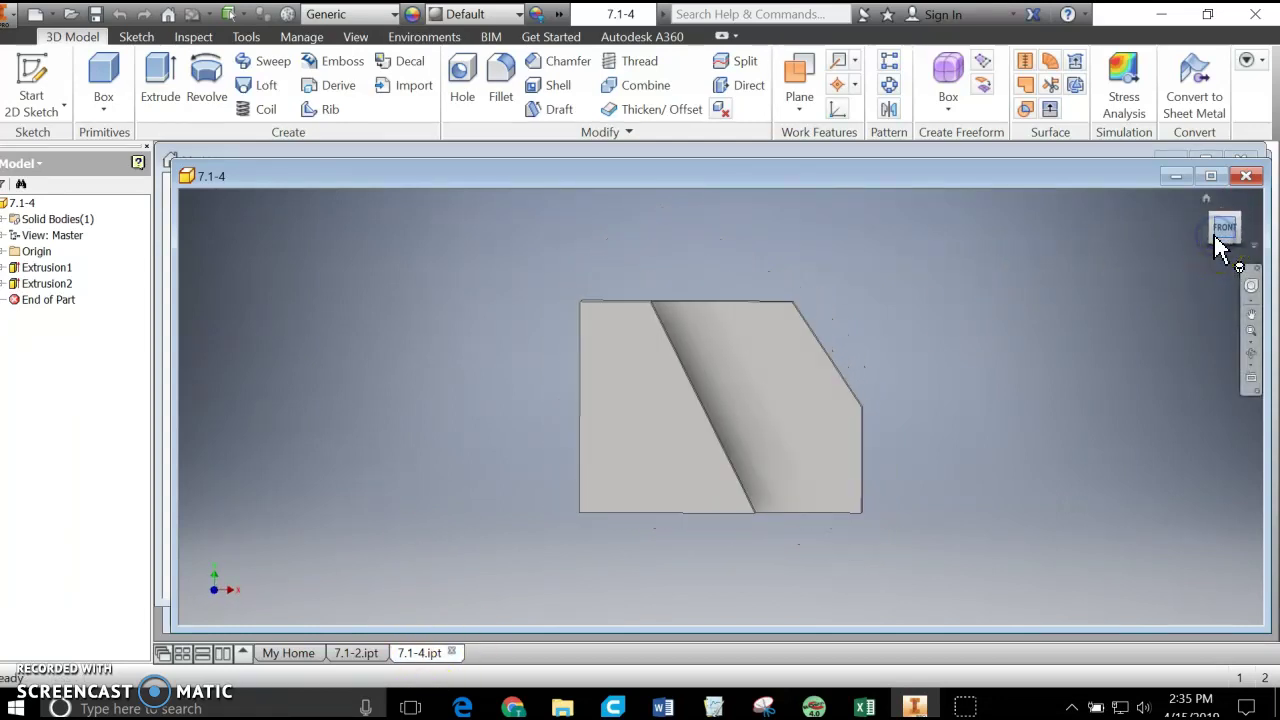
pyautogui.click(715, 432)
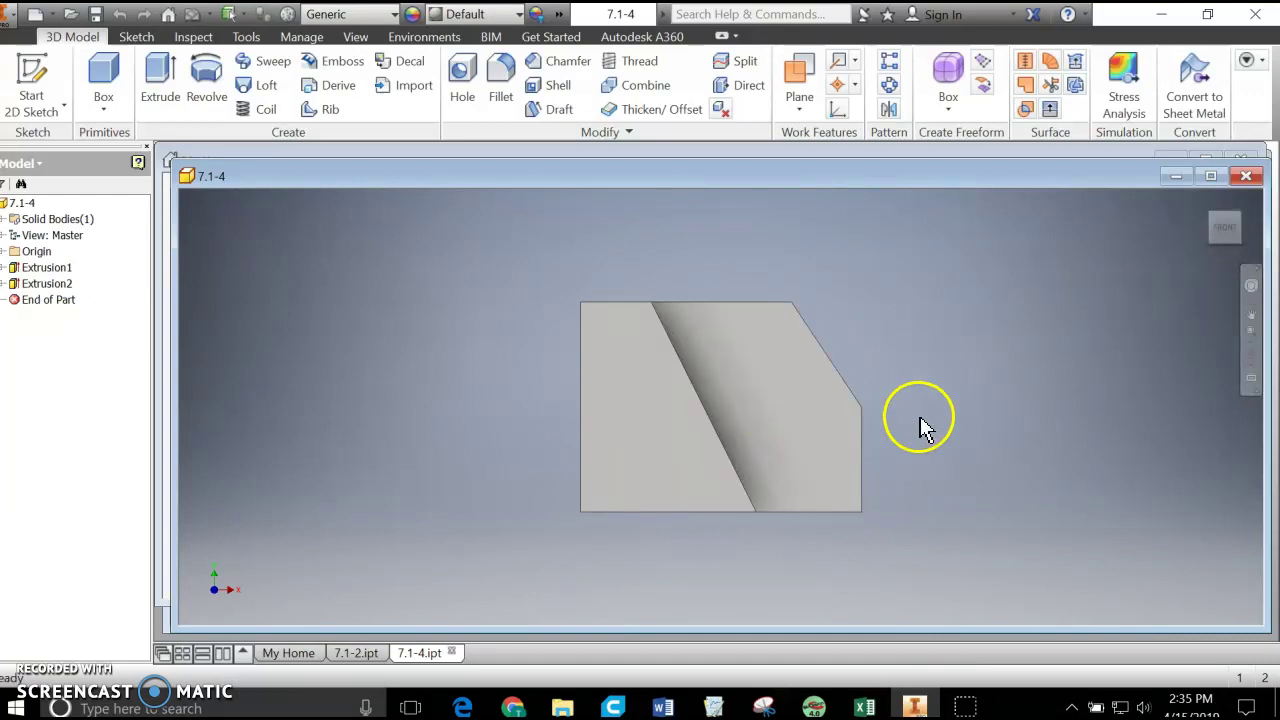
pyautogui.click(1207, 237)
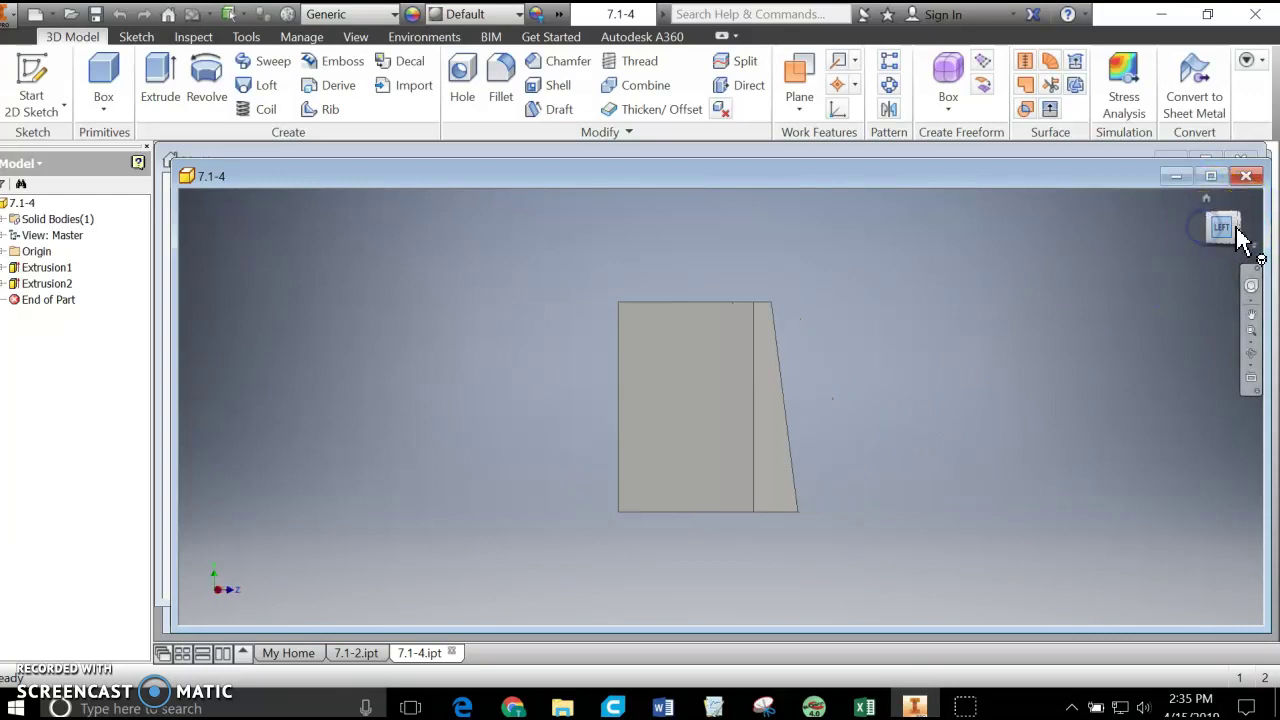
pyautogui.click(1252, 237)
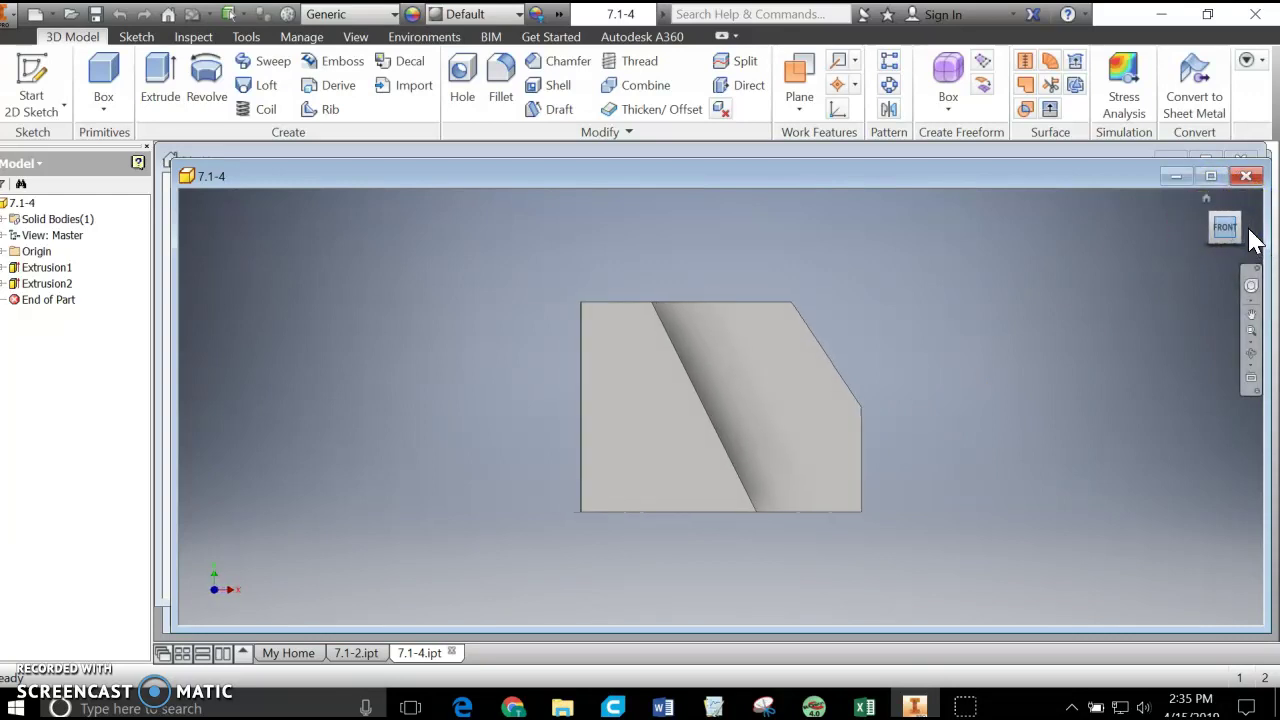
pyautogui.click(1252, 236)
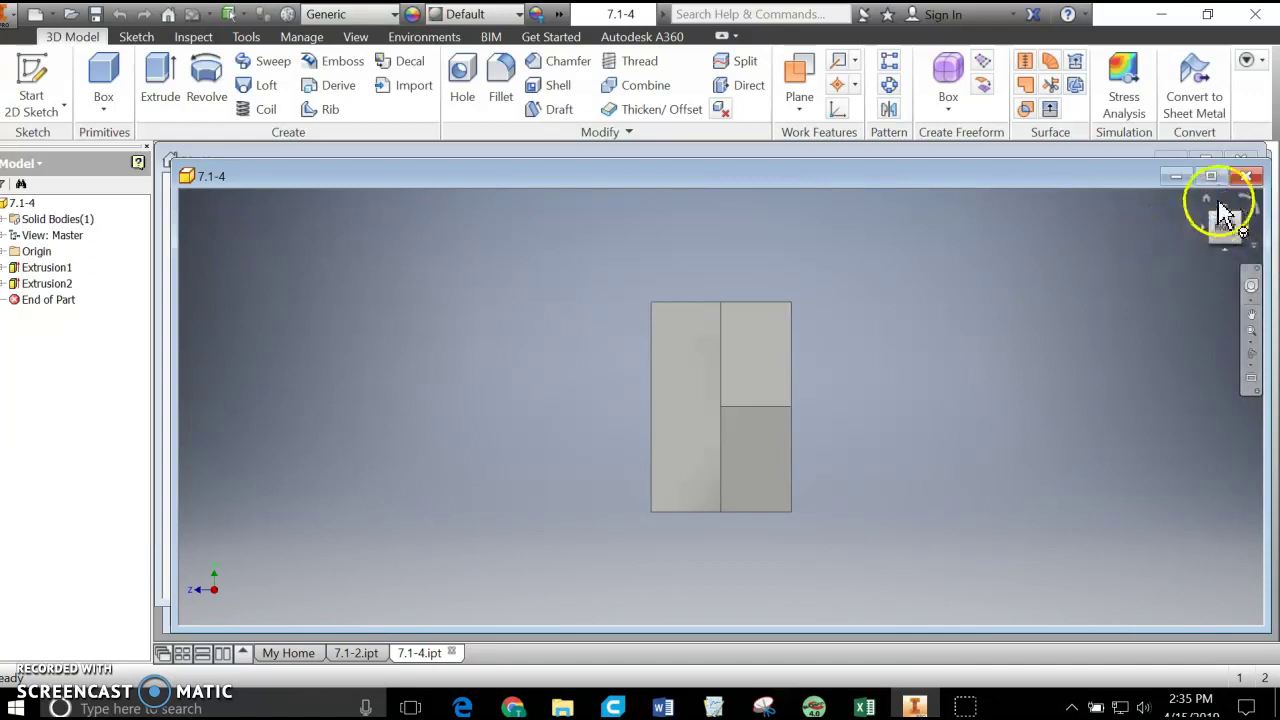
pyautogui.click(1210, 203)
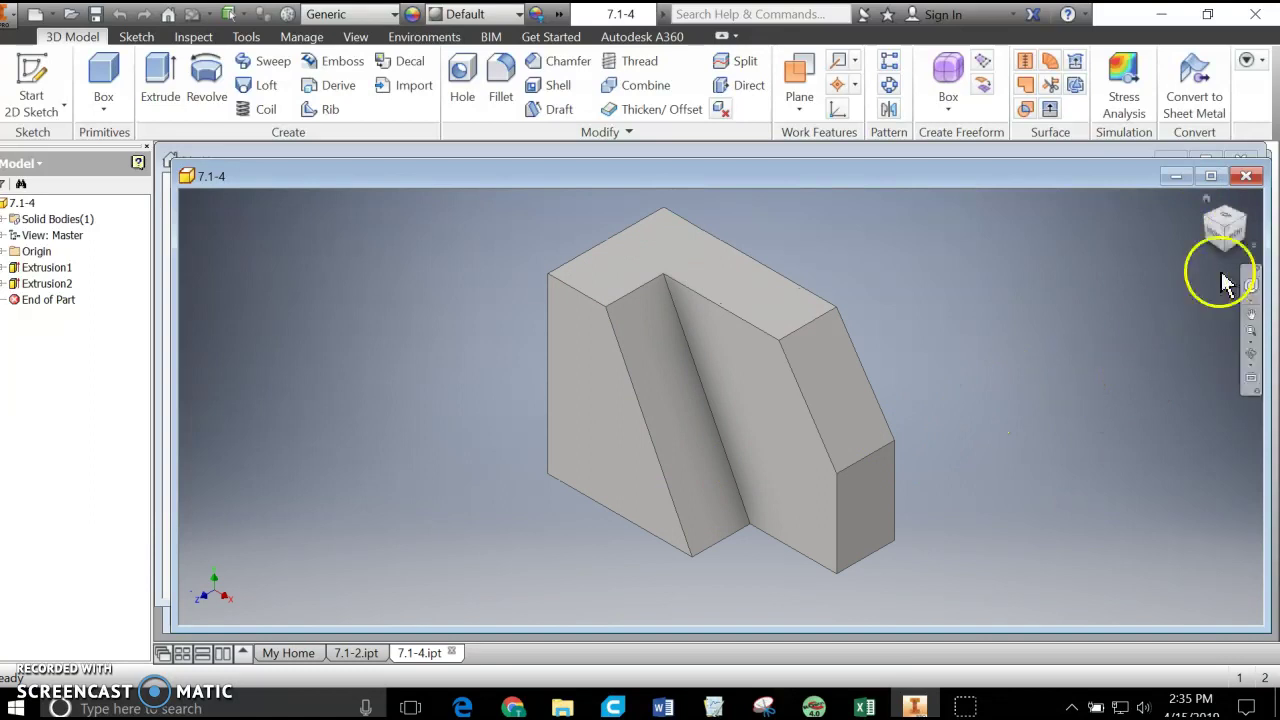
# - Look squarely at the part's front face and check the options for setting the current view as Front
pyautogui.click(1251, 377)
pyautogui.click(786, 492)
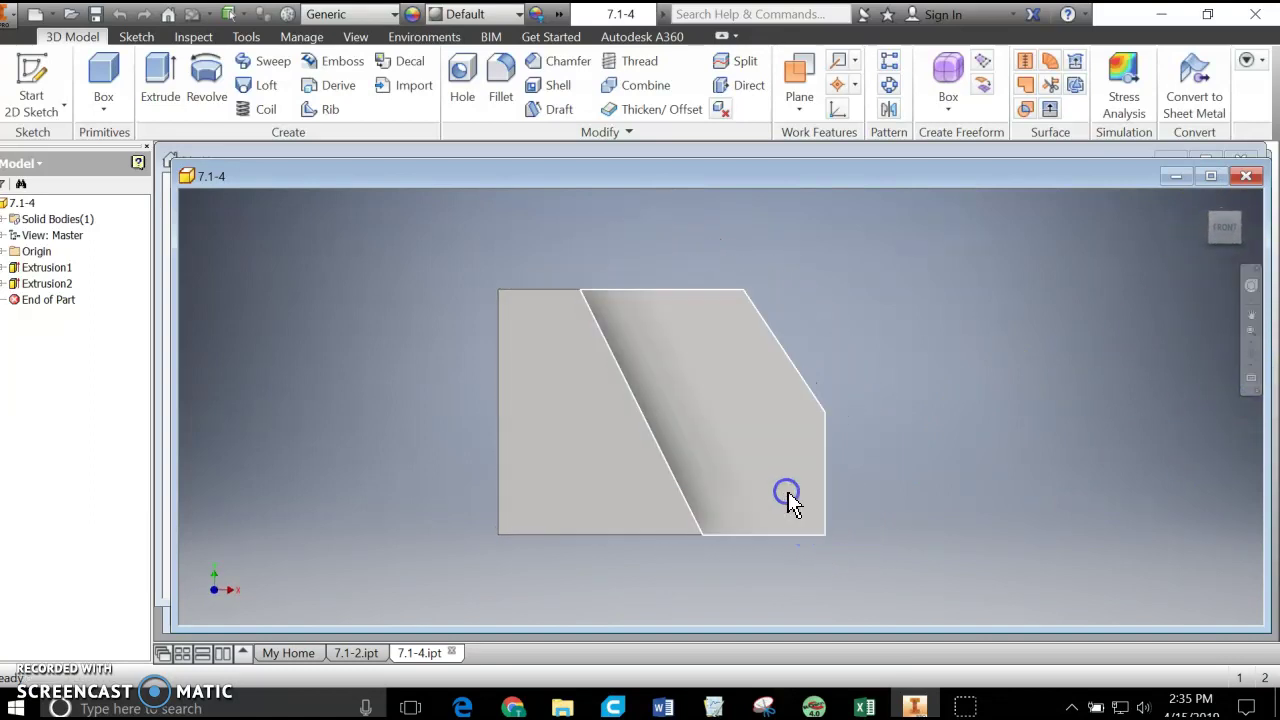
pyautogui.rightClick(1240, 240)
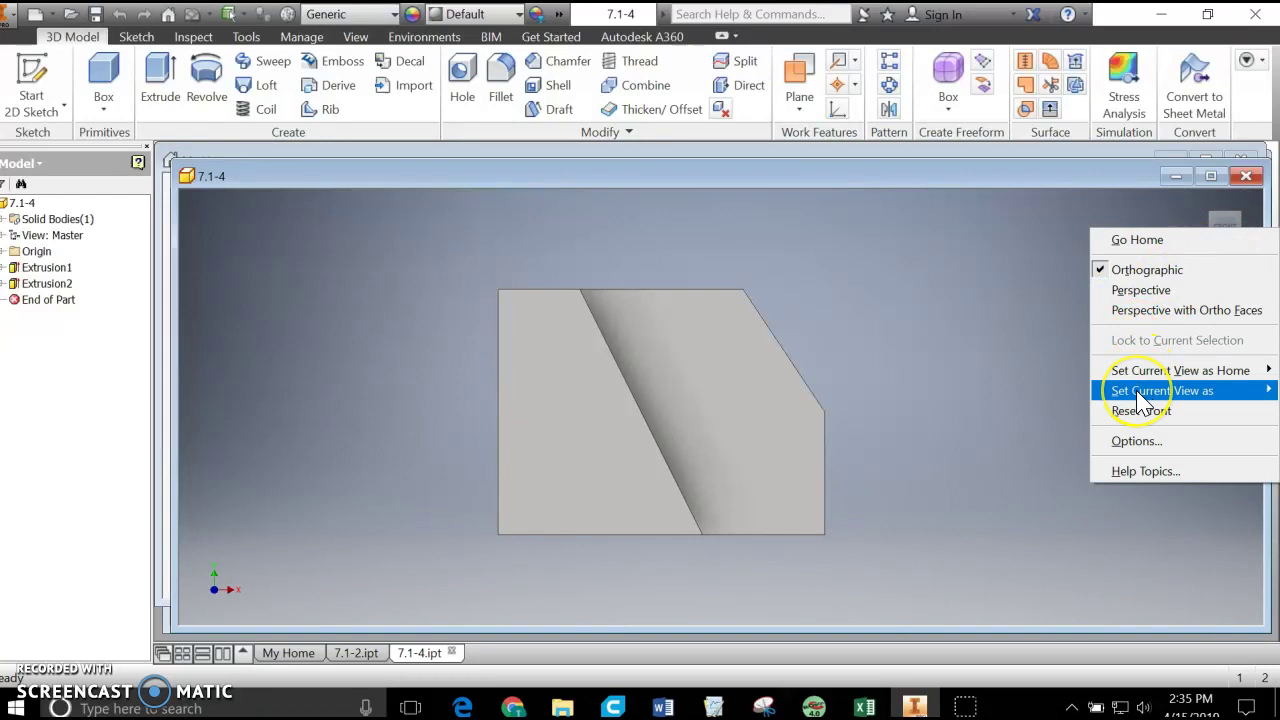
pyautogui.moveTo(1140, 400)
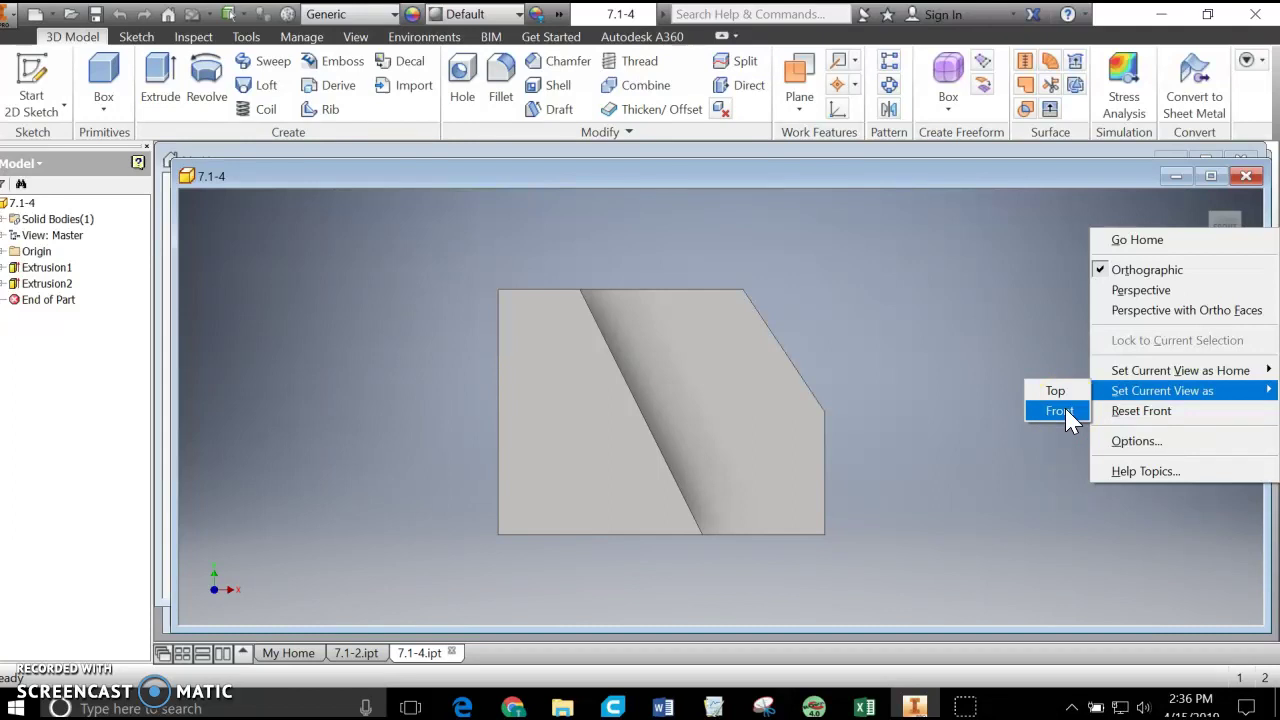
pyautogui.click(986, 330)
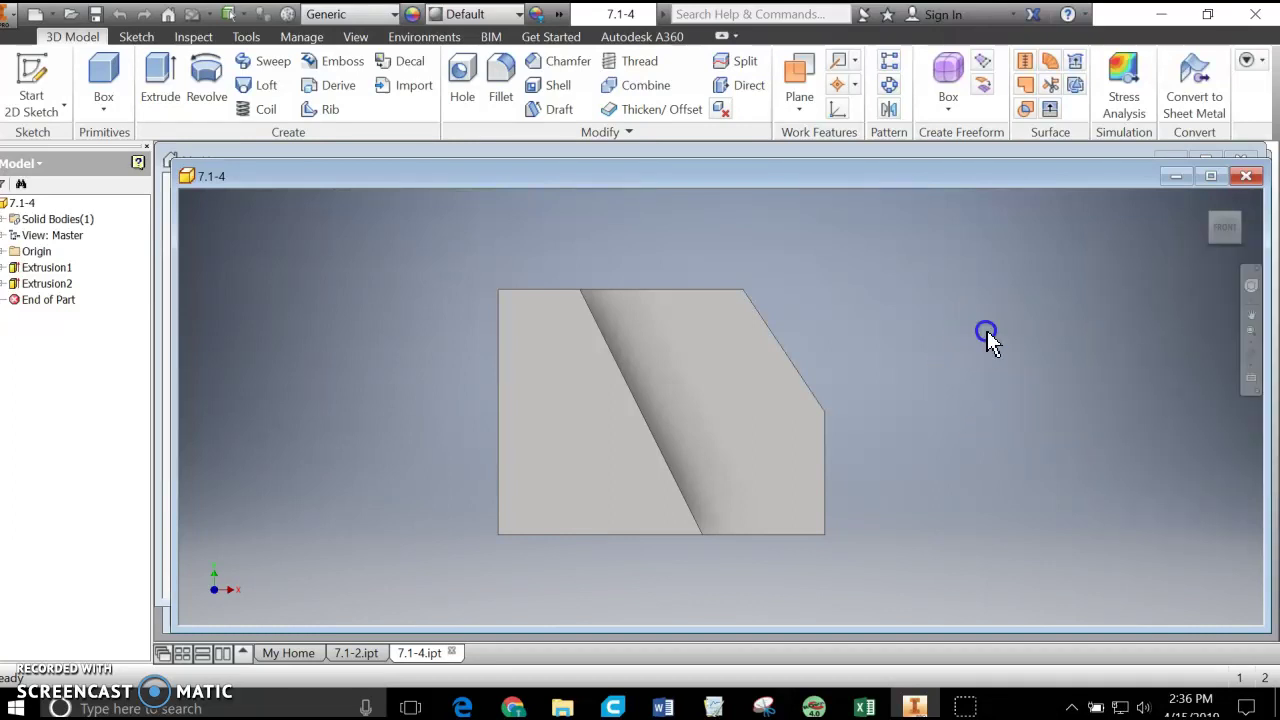
# - Create a new drawing and delete the ANSI - Large title block from its sheet
pyautogui.click(278, 656)
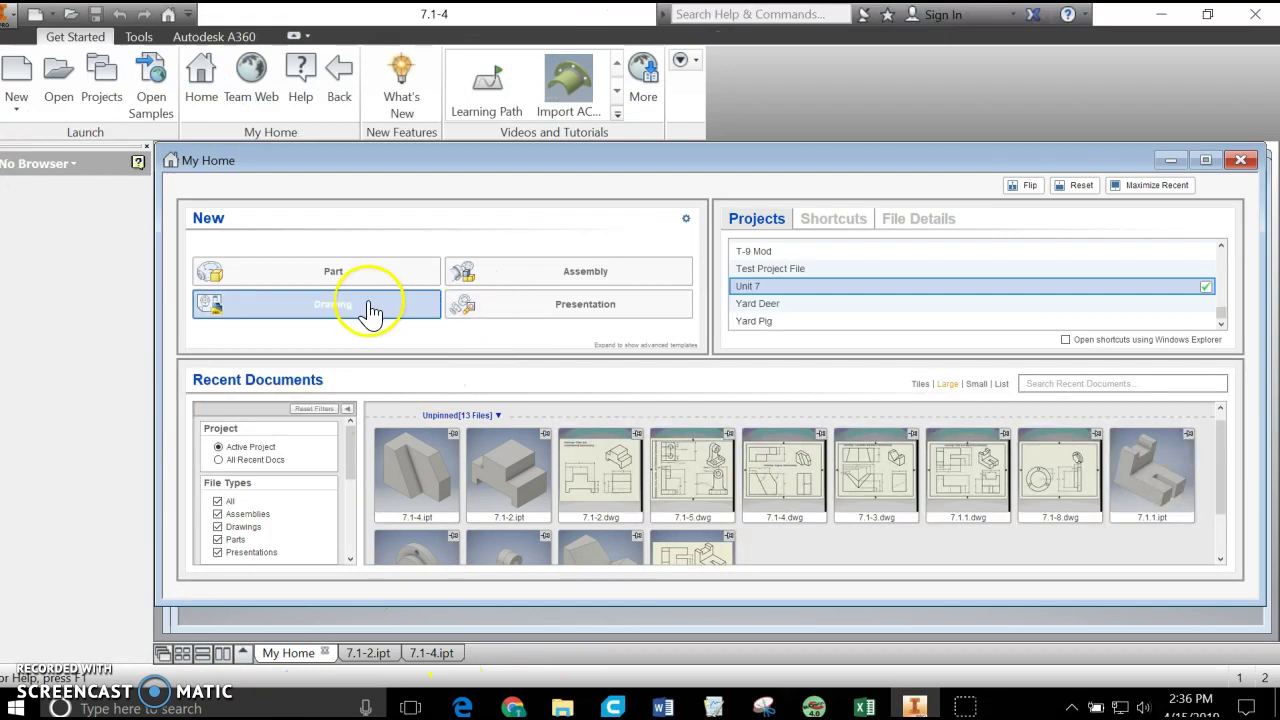
pyautogui.click(368, 303)
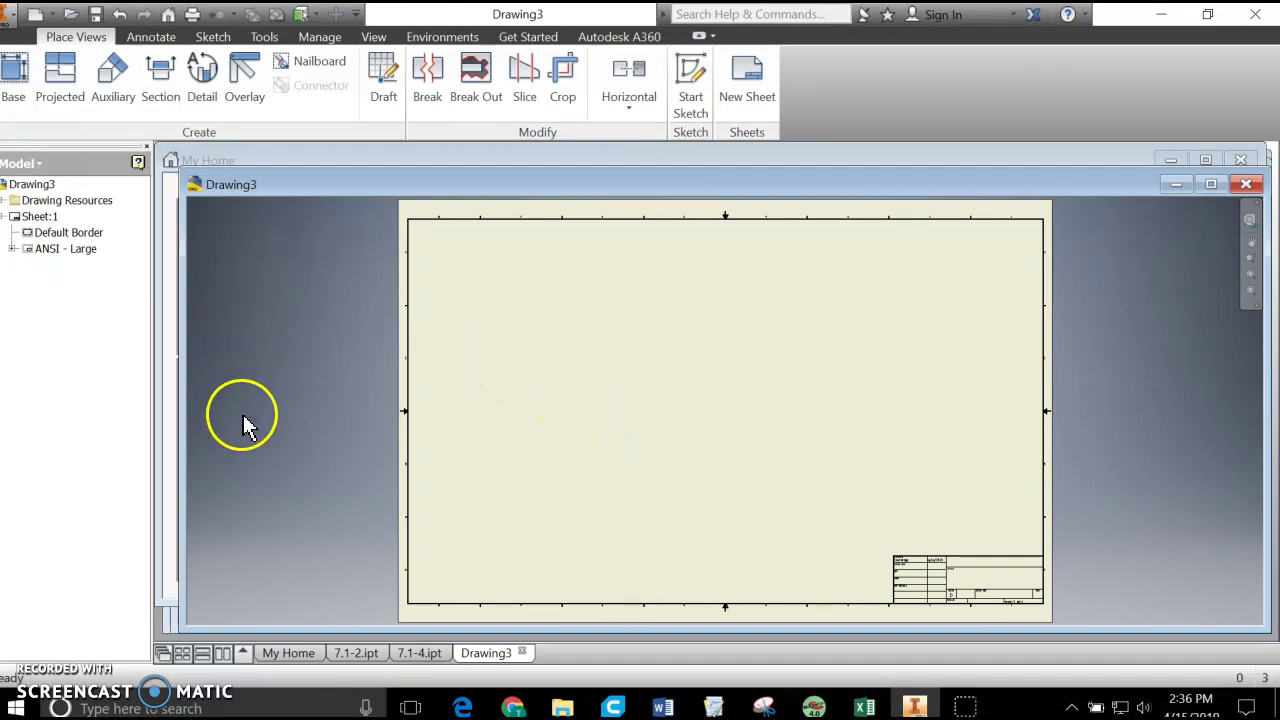
pyautogui.click(61, 253)
pyautogui.rightClick(61, 253)
pyautogui.click(91, 275)
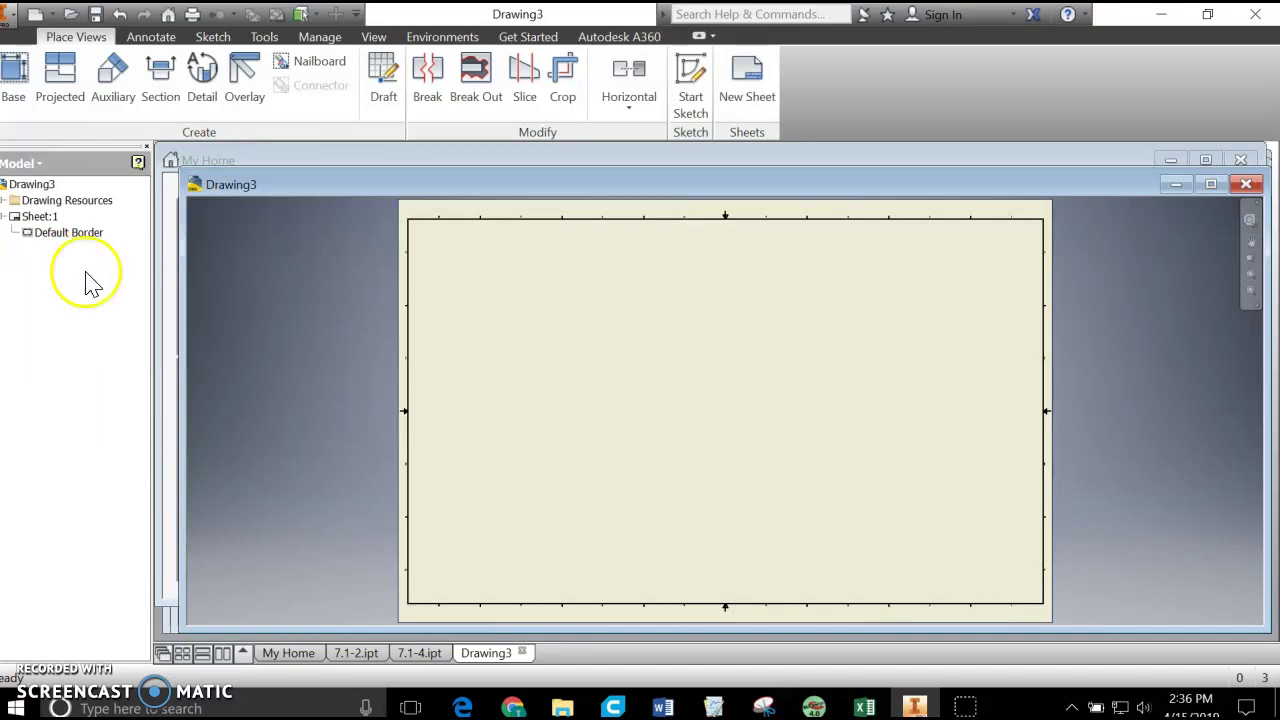
# - Set the drawing sheet's size to A4 and delete its default border
pyautogui.rightClick(38, 219)
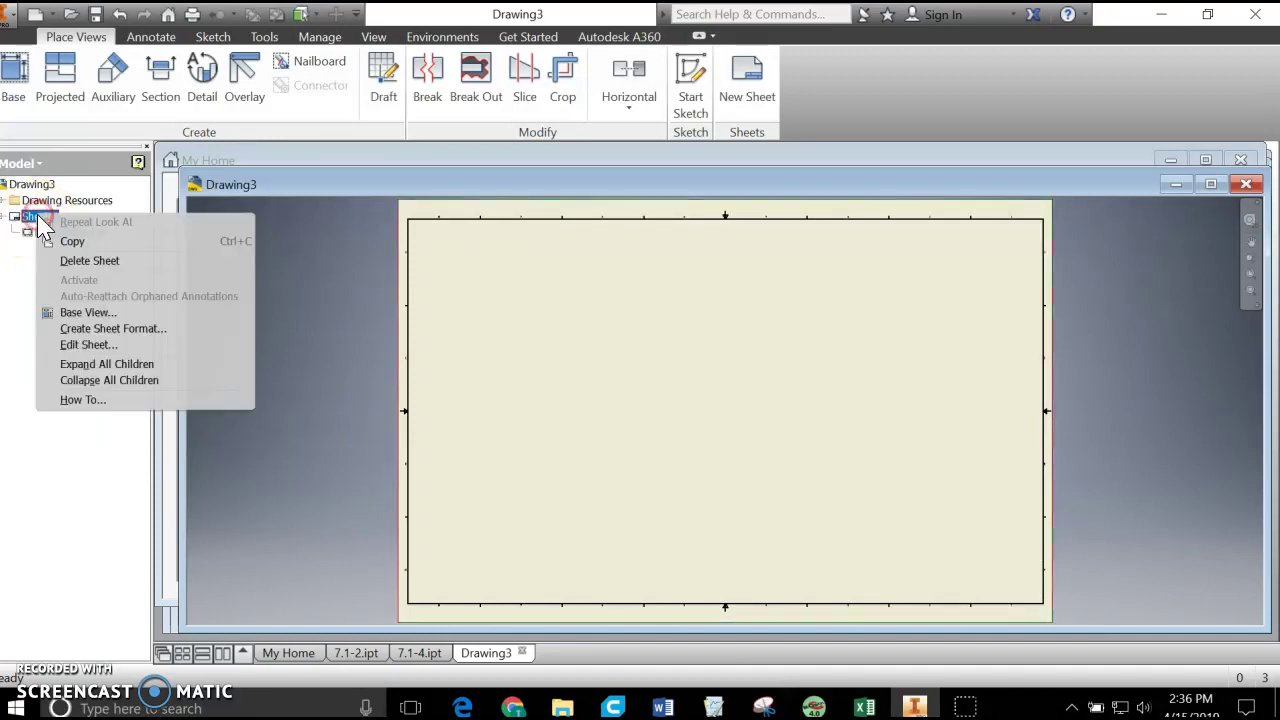
pyautogui.click(80, 345)
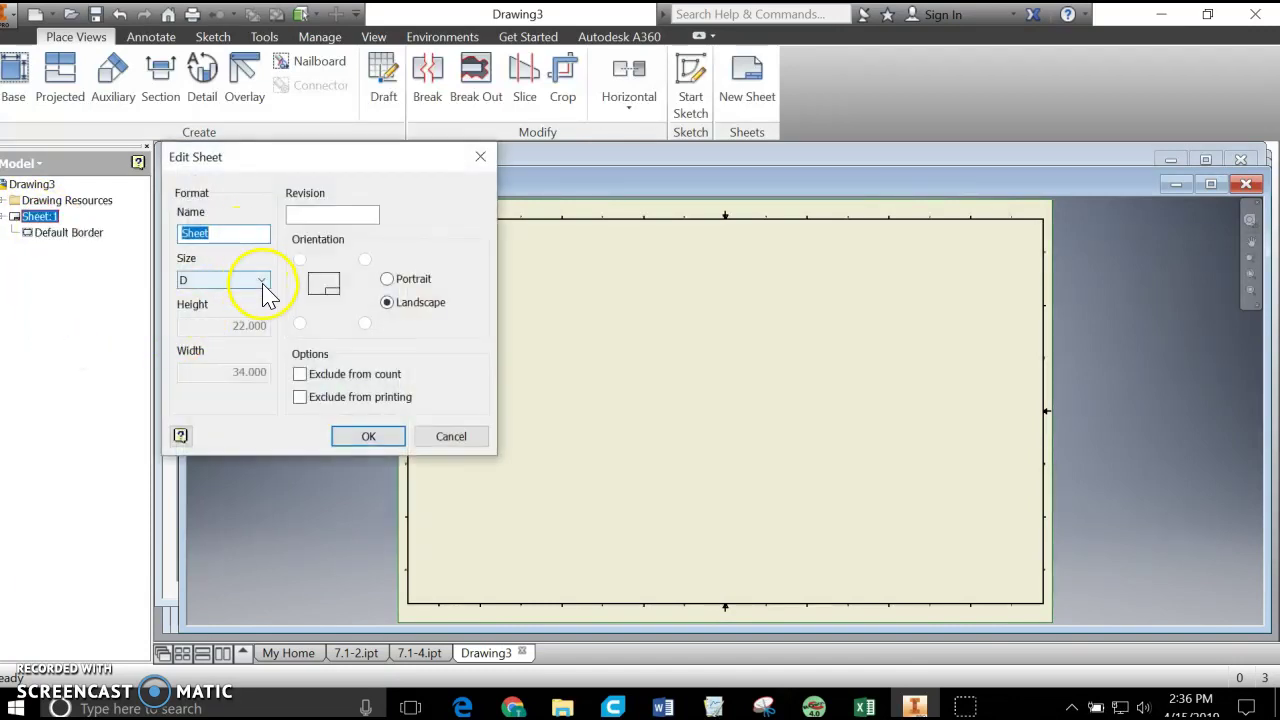
pyautogui.click(260, 280)
pyautogui.click(228, 388)
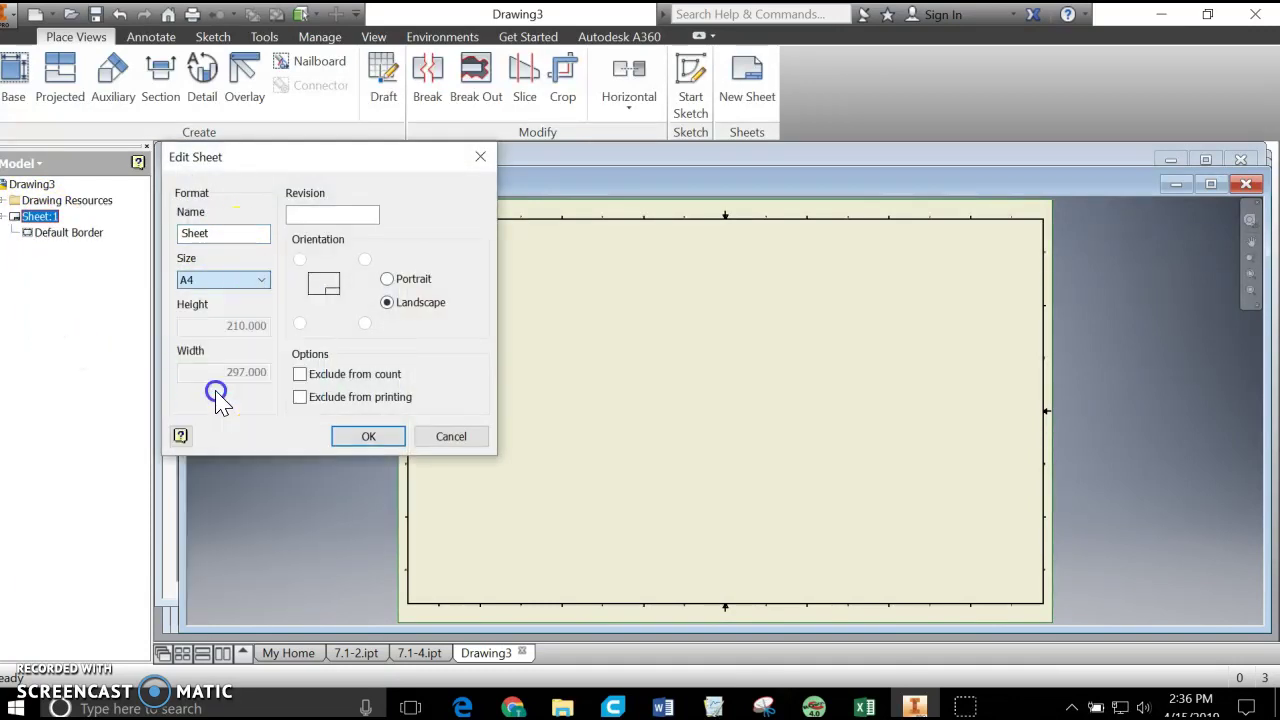
pyautogui.click(362, 437)
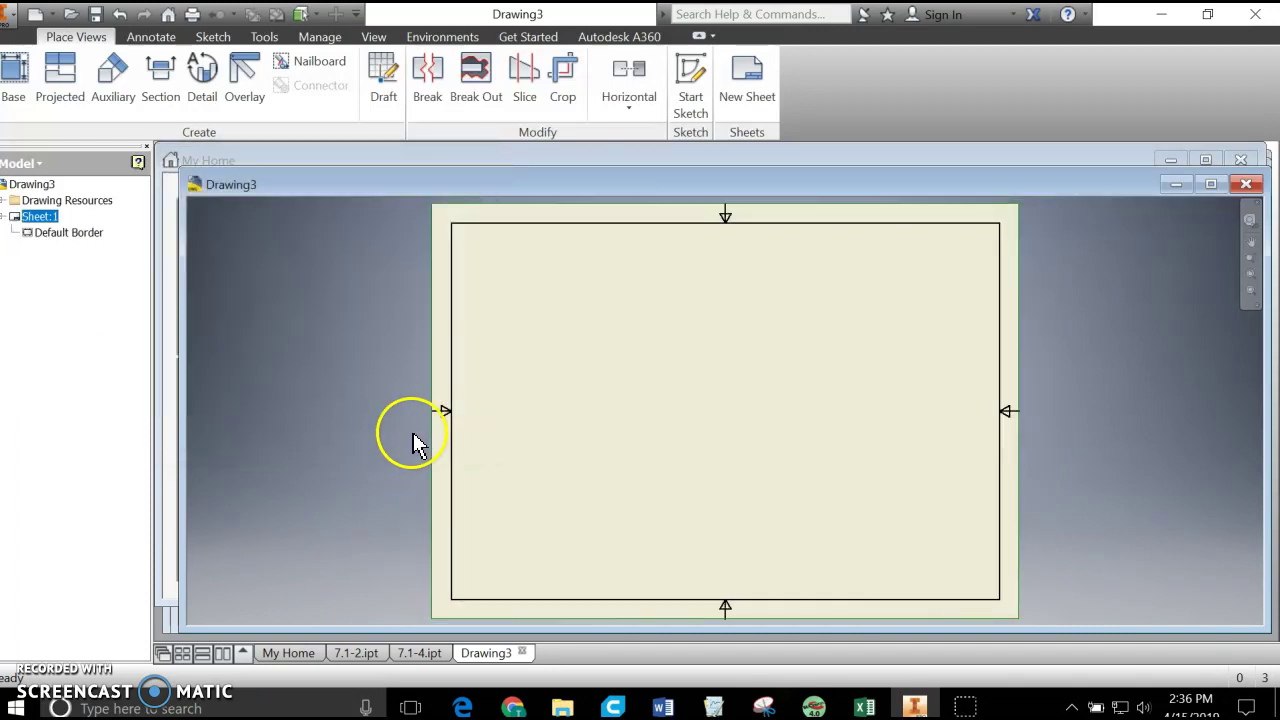
pyautogui.rightClick(85, 250)
pyautogui.click(99, 264)
pyautogui.click(653, 337)
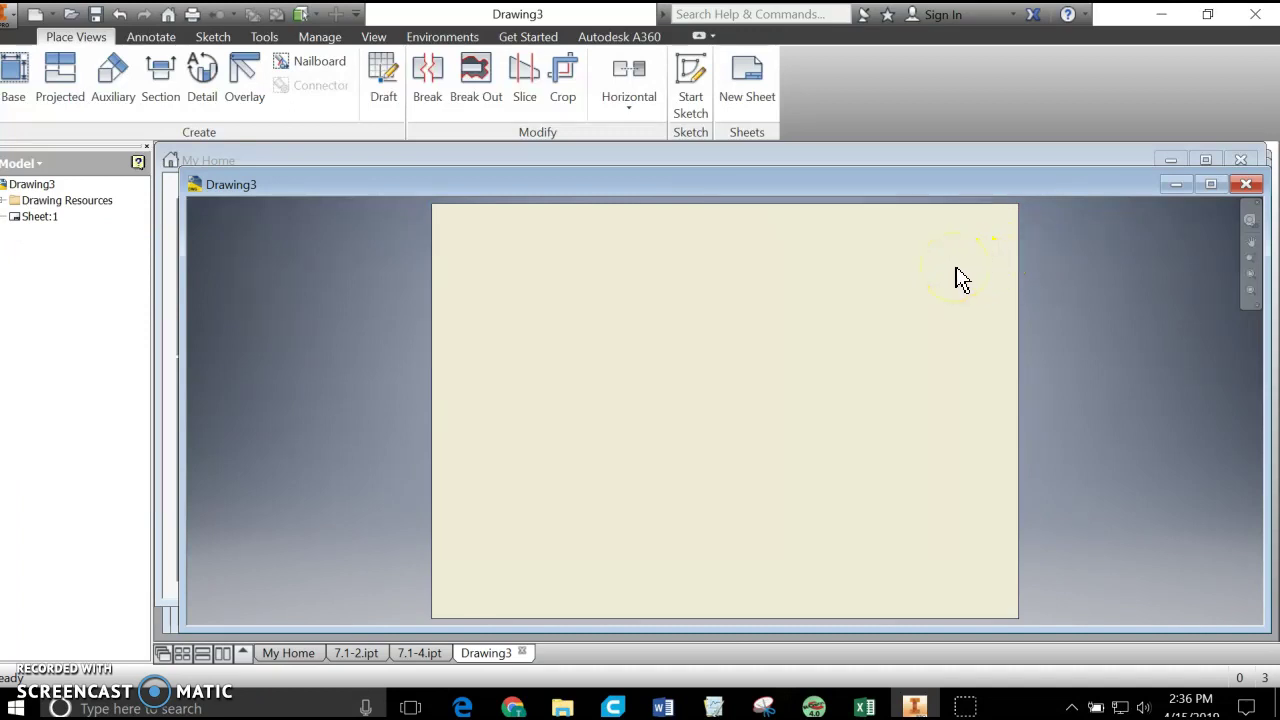
# - Start a base view of the 7.1-4 part and position its front view in the lower-left area of the sheet
pyautogui.click(13, 78)
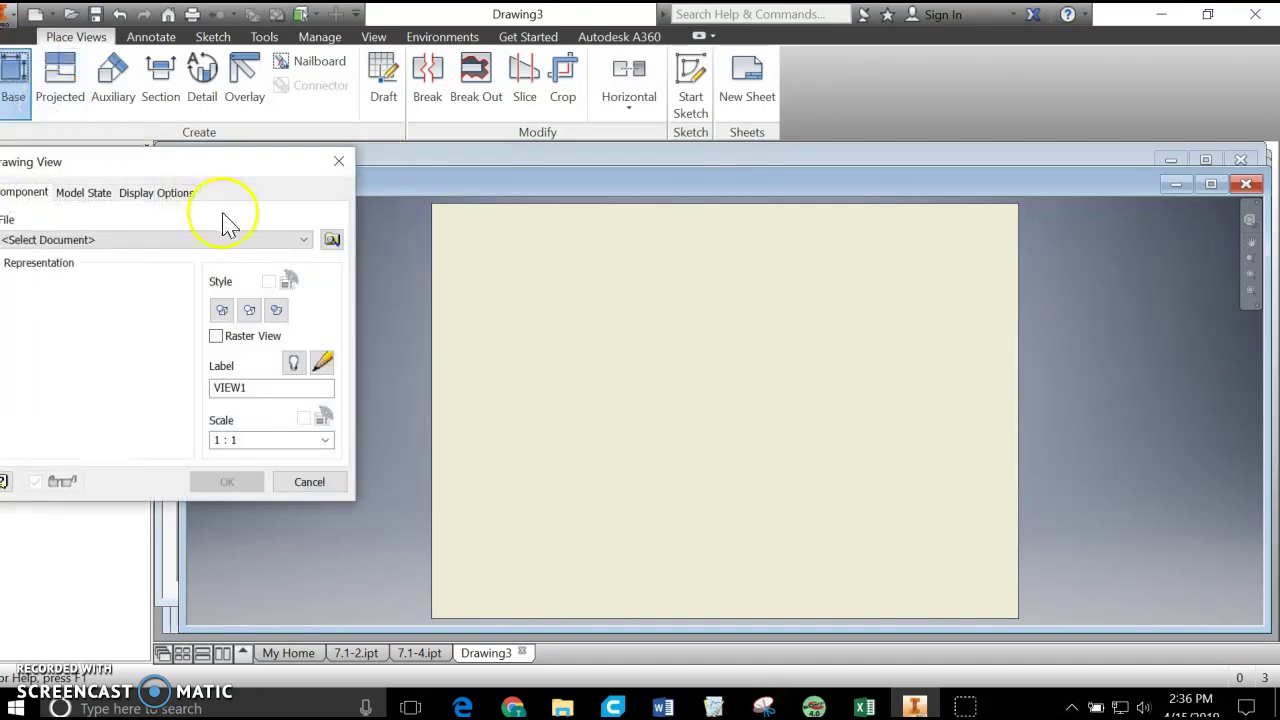
pyautogui.click(332, 240)
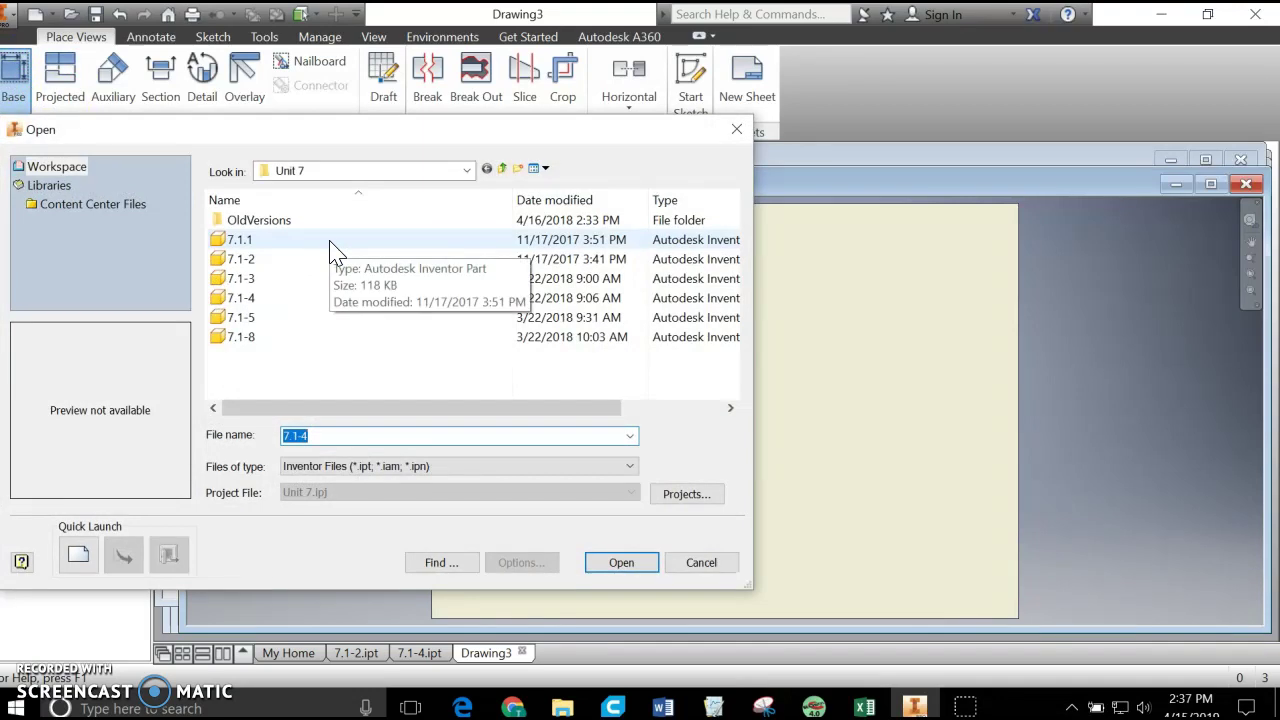
pyautogui.click(250, 300)
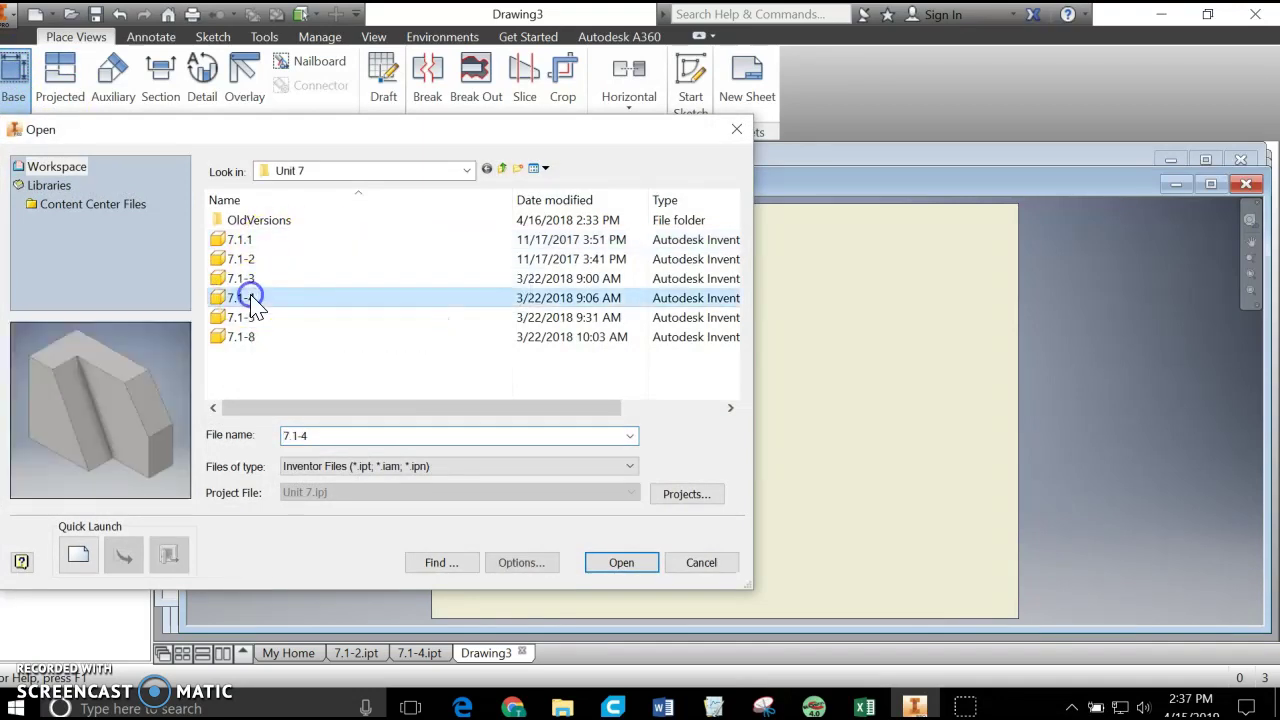
pyautogui.click(618, 562)
pyautogui.moveTo(720, 400); pyautogui.dragTo(563, 514)
# - Set the base view's scale to 2 : 1 and create the view
pyautogui.click(222, 440)
pyautogui.click(256, 447)
pyautogui.press('BackSpace')
pyautogui.write('2 : 1')
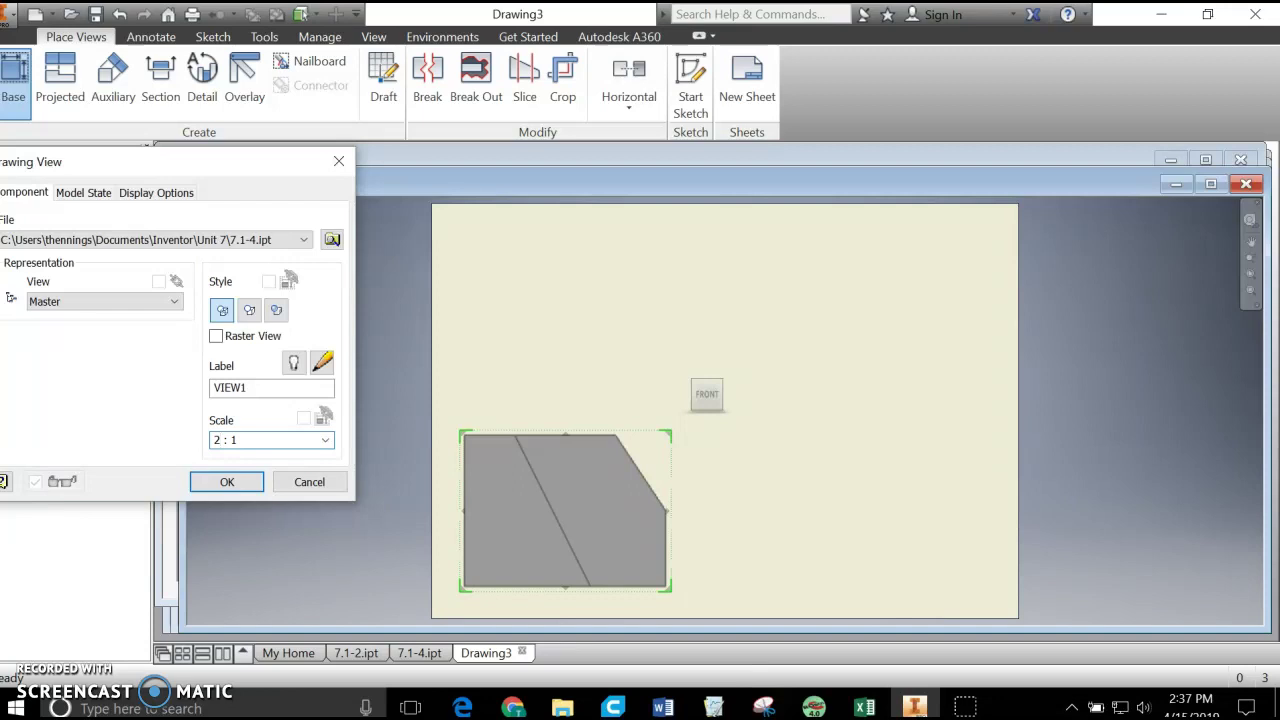
pyautogui.click(236, 483)
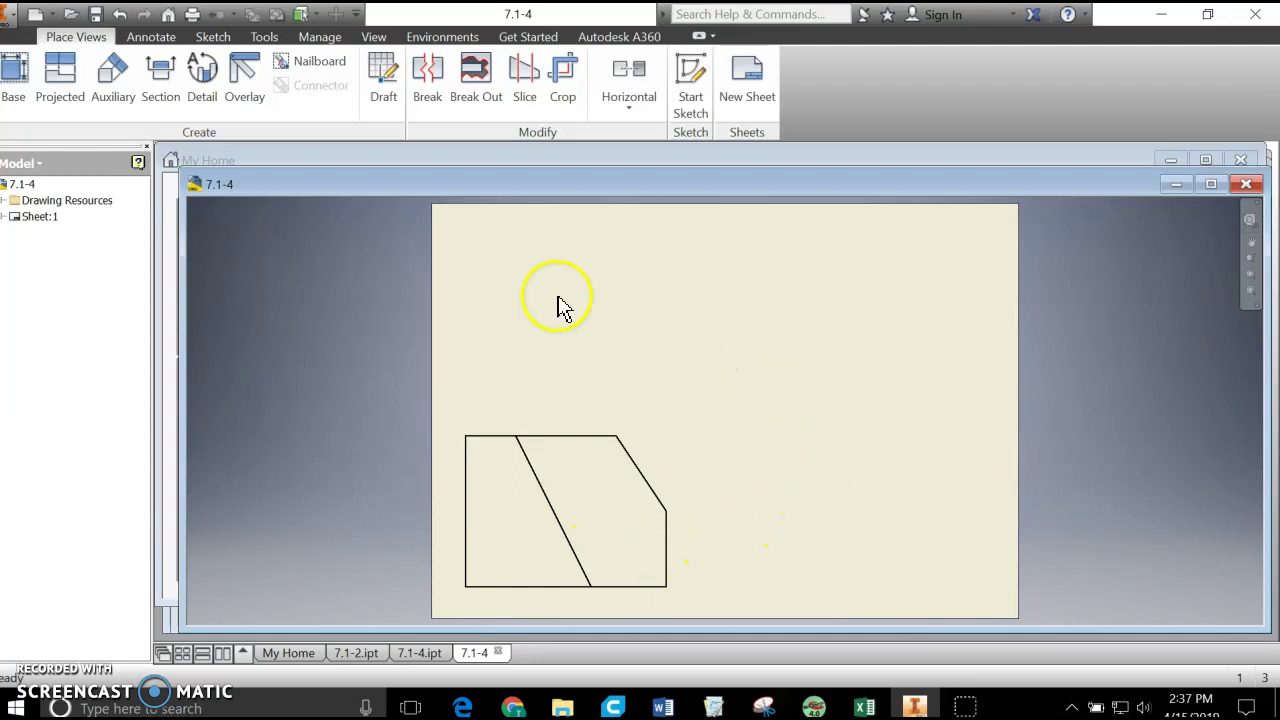
# - Project a top view, an isometric view at the sheet's upper right and a right side view from the front view
pyautogui.click(60, 80)
pyautogui.click(517, 440)
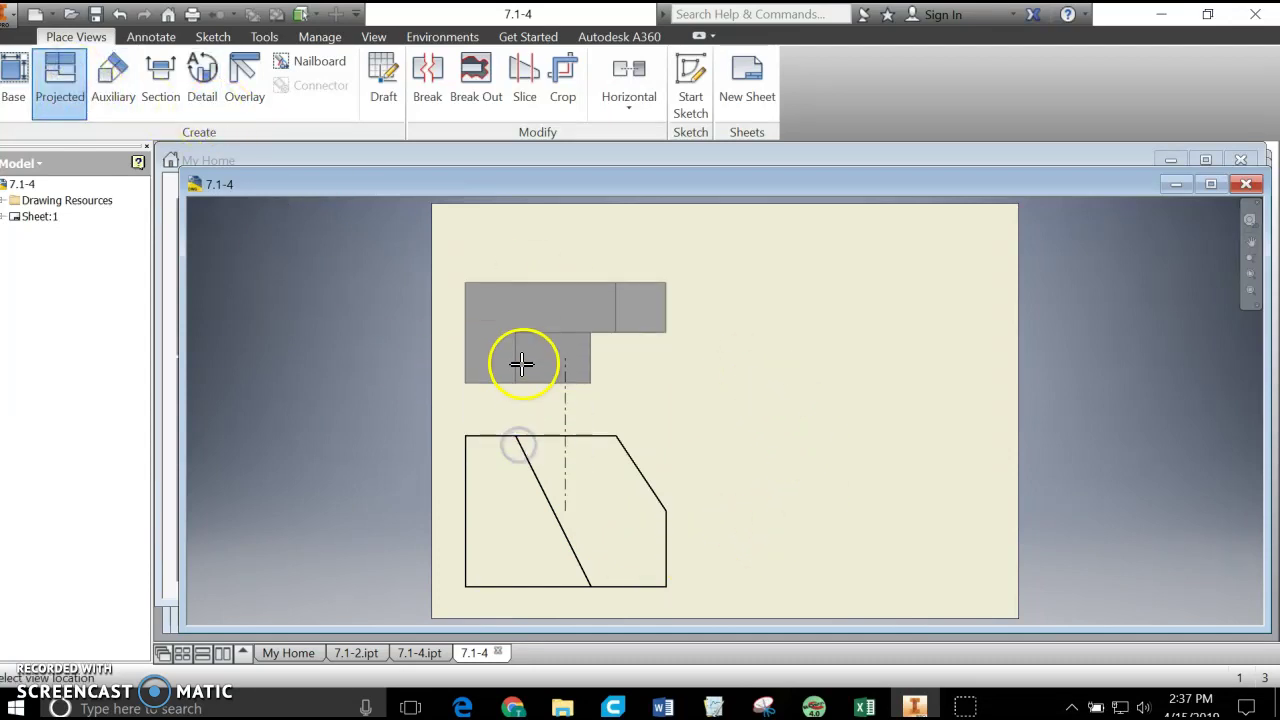
pyautogui.click(522, 331)
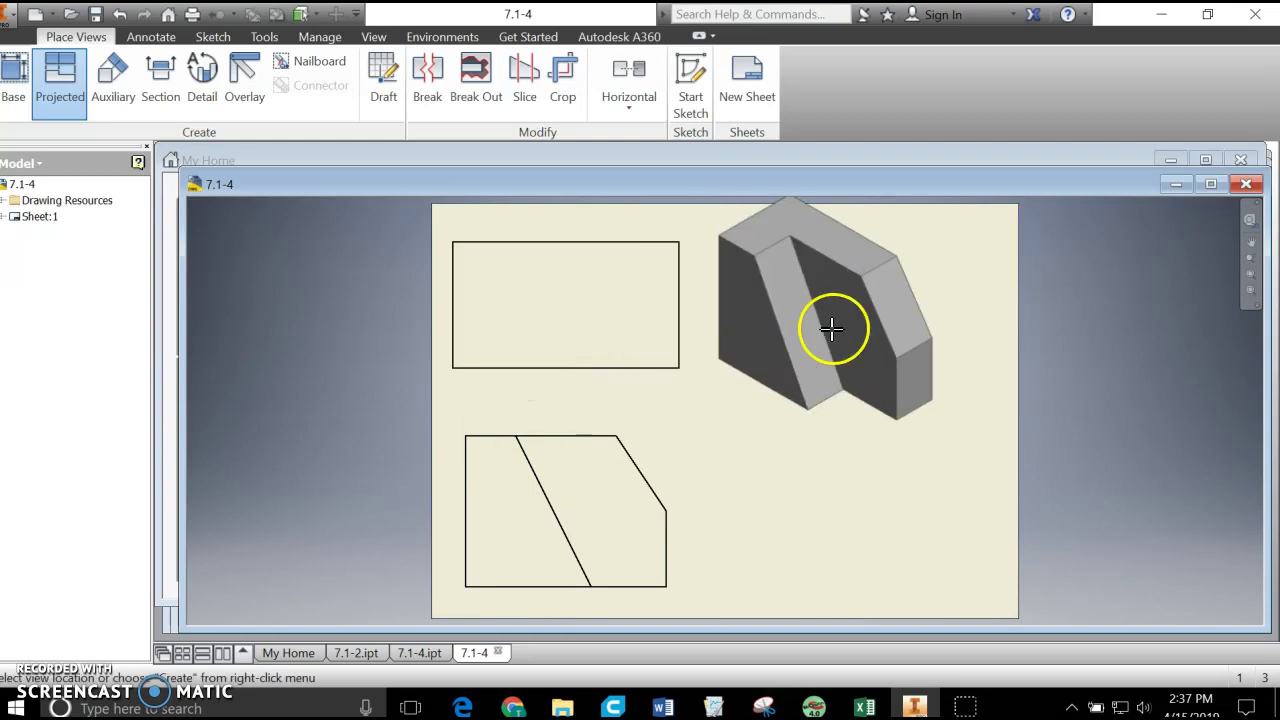
pyautogui.click(856, 343)
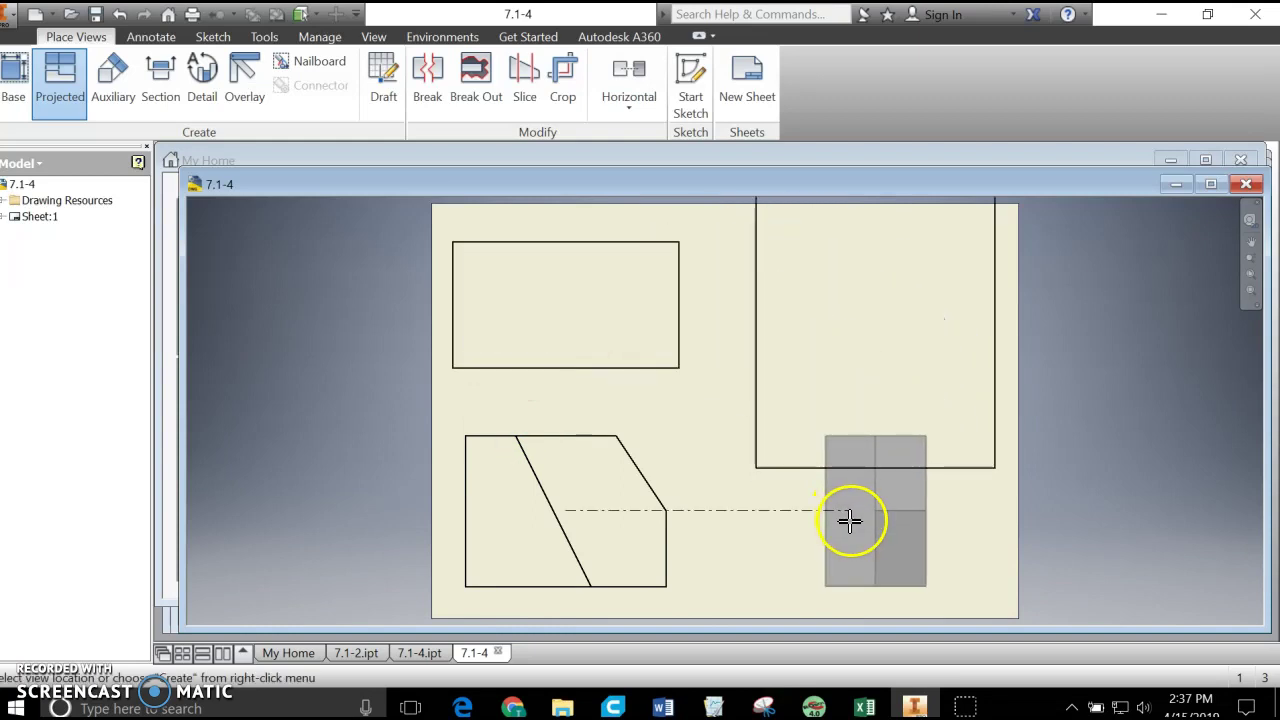
pyautogui.click(849, 520)
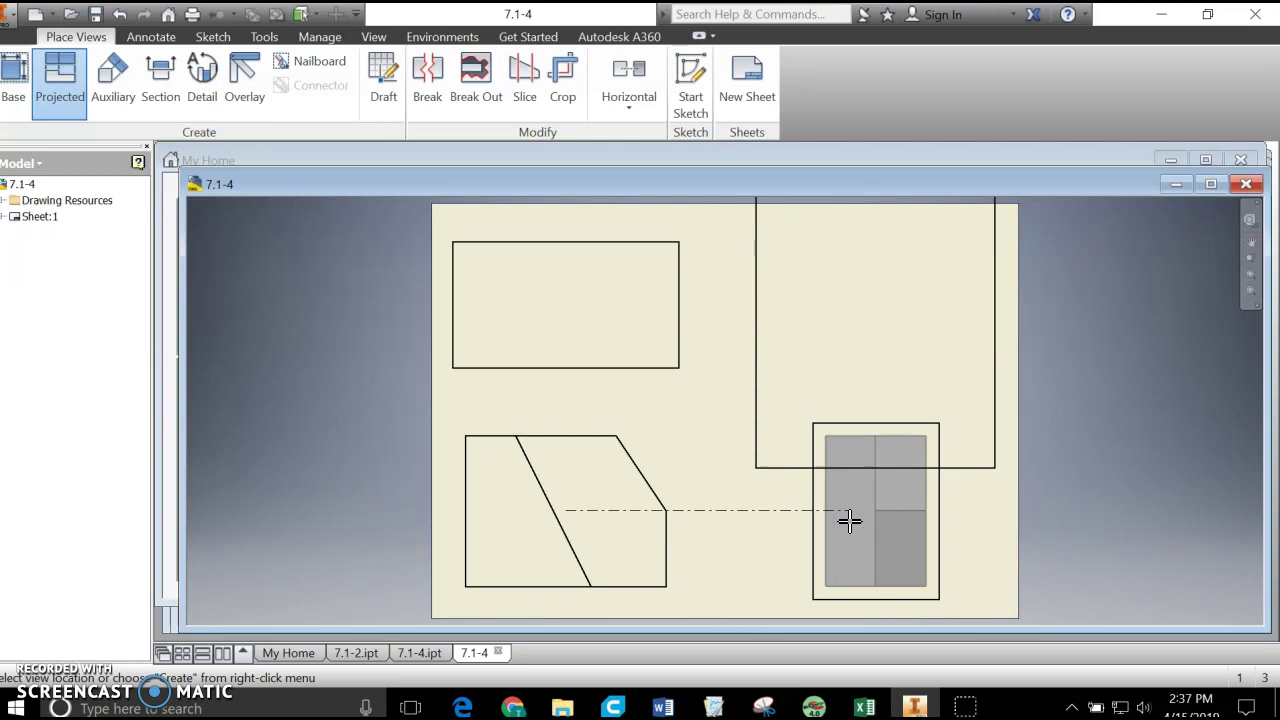
pyautogui.rightClick(849, 520)
pyautogui.click(920, 520)
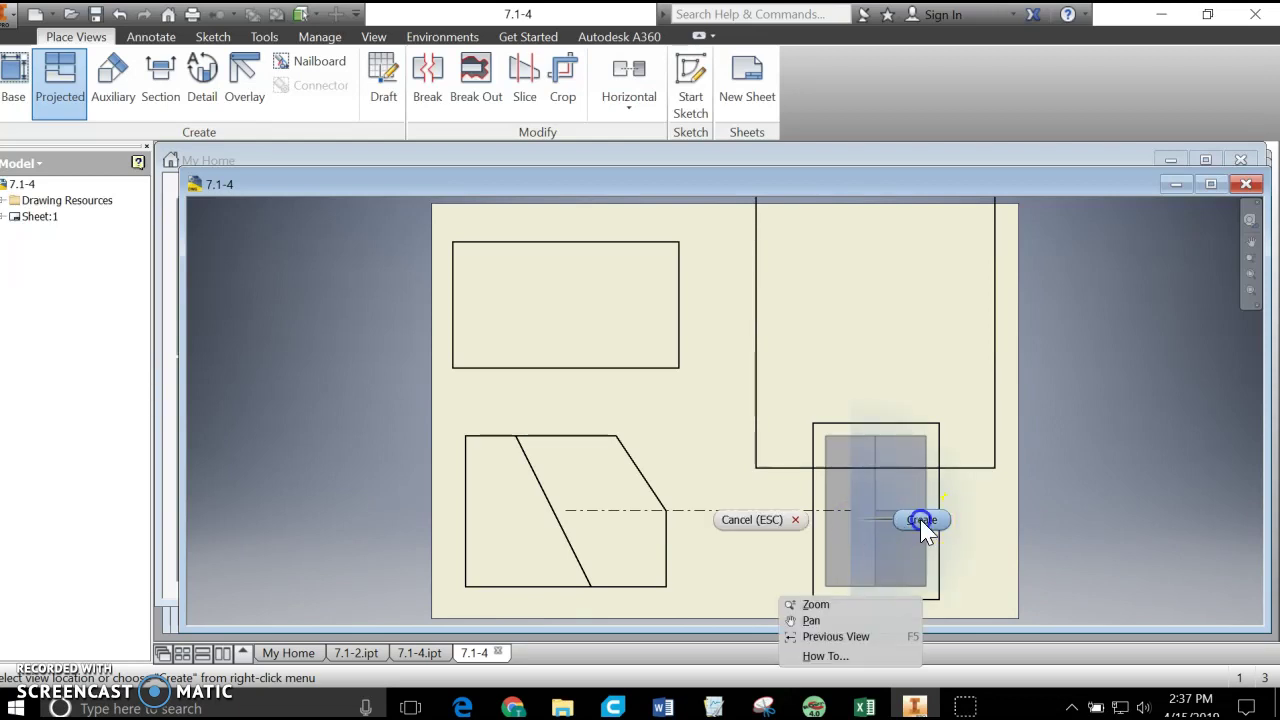
# - Set the isometric view's scale to 1.5 : 1
pyautogui.click(855, 515)
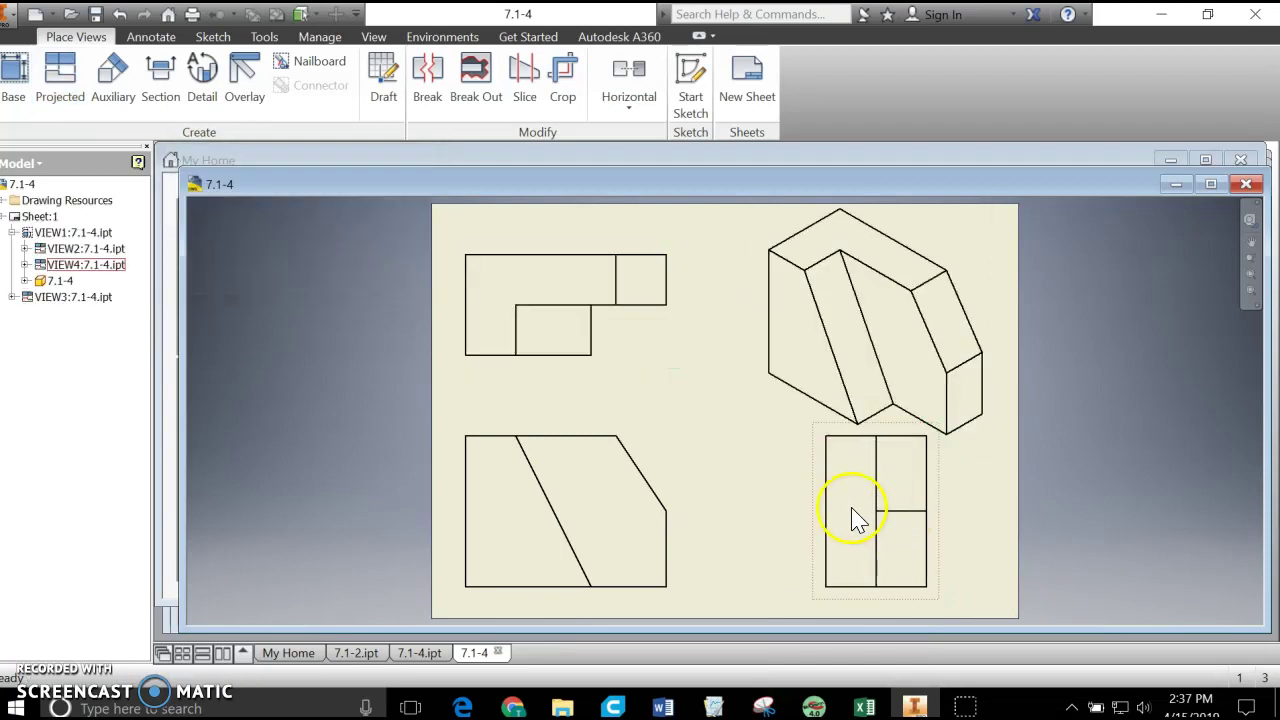
pyautogui.click(888, 400)
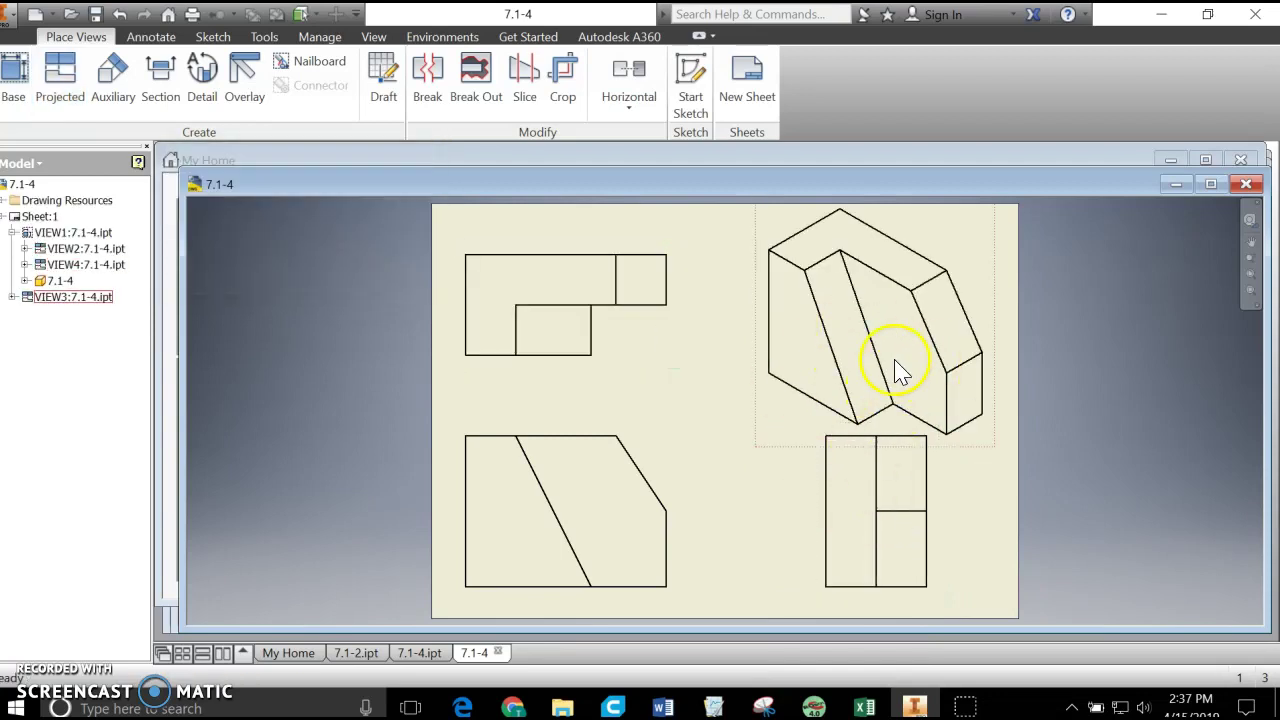
pyautogui.rightClick(994, 305)
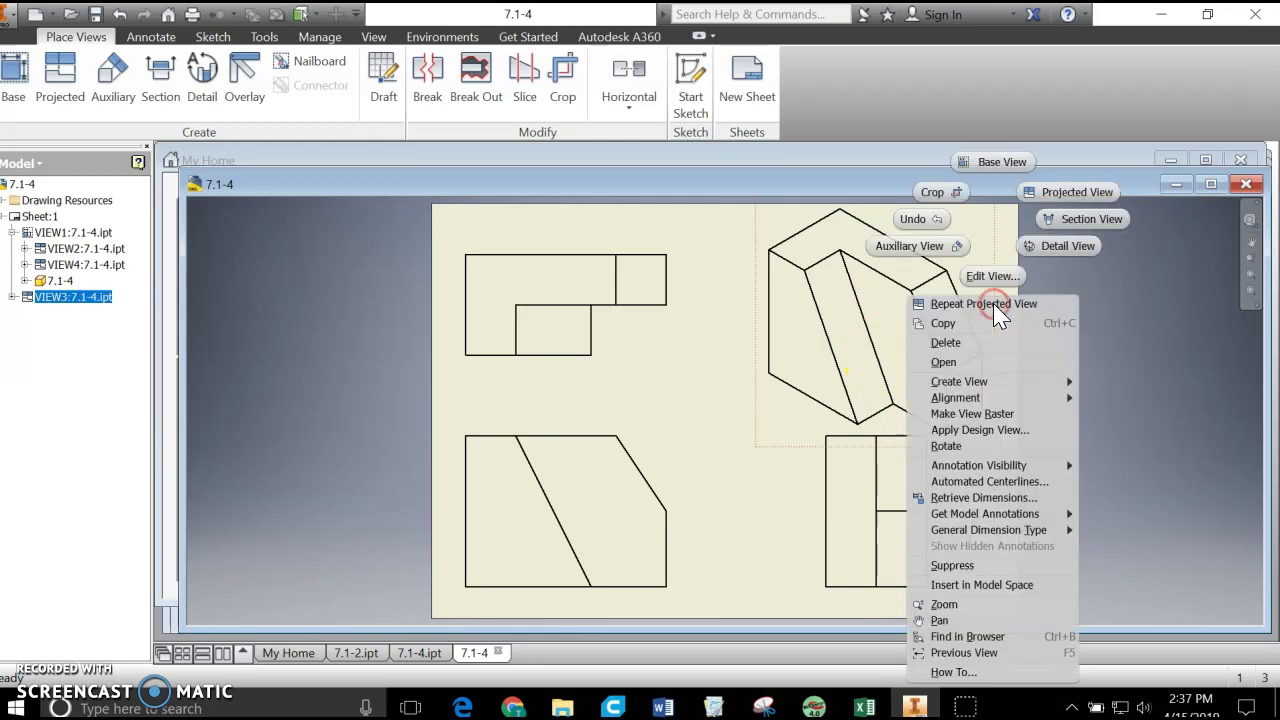
pyautogui.click(994, 278)
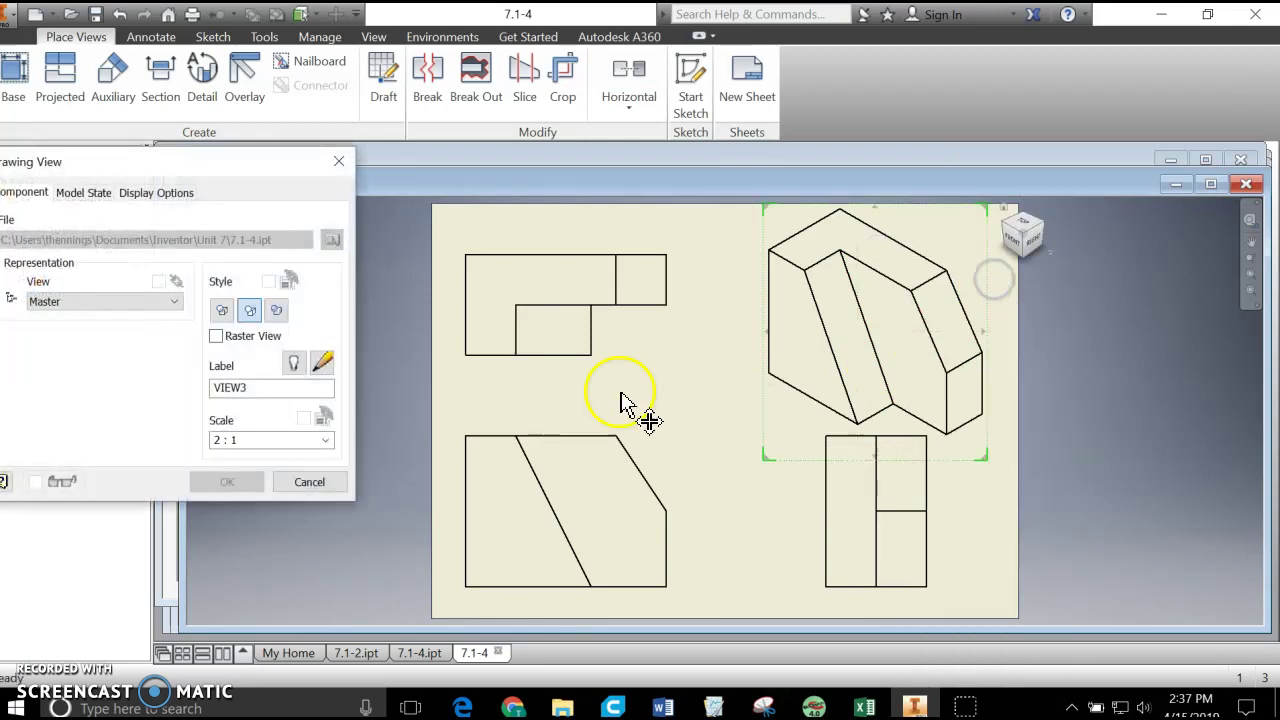
pyautogui.click(221, 440)
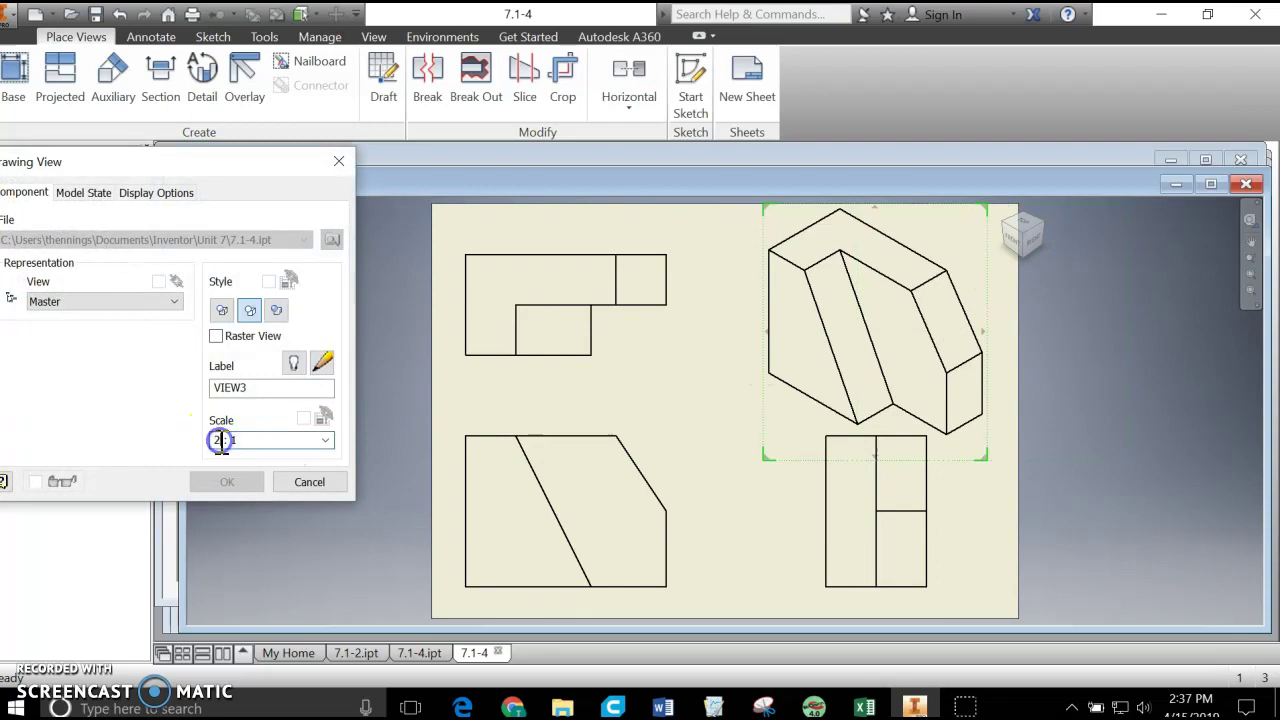
pyautogui.press('BackSpace')
pyautogui.write('1.5')
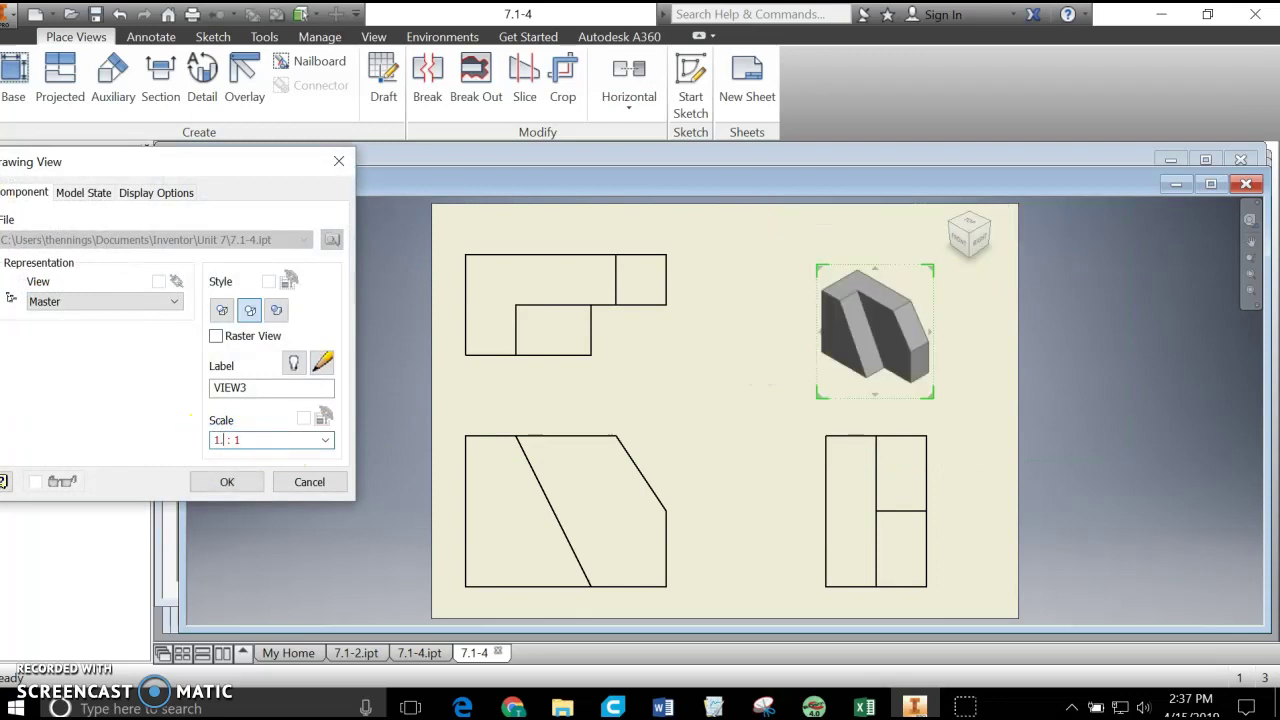
pyautogui.click(227, 482)
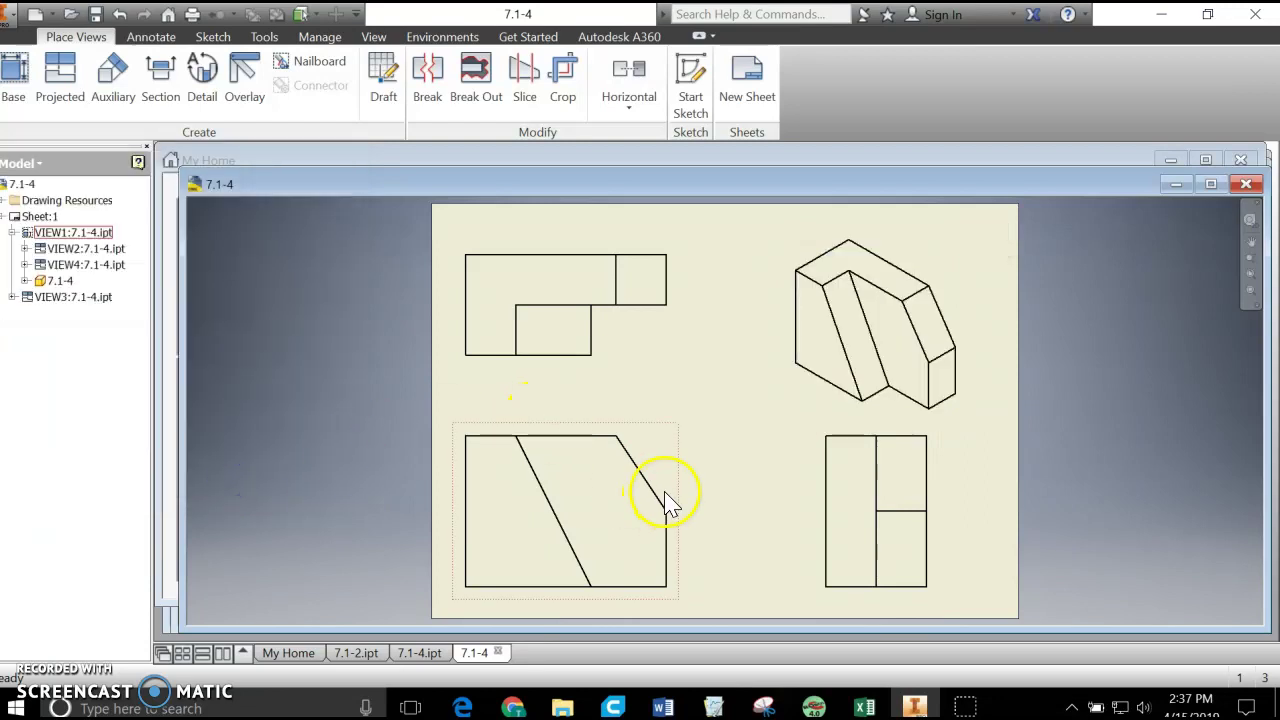
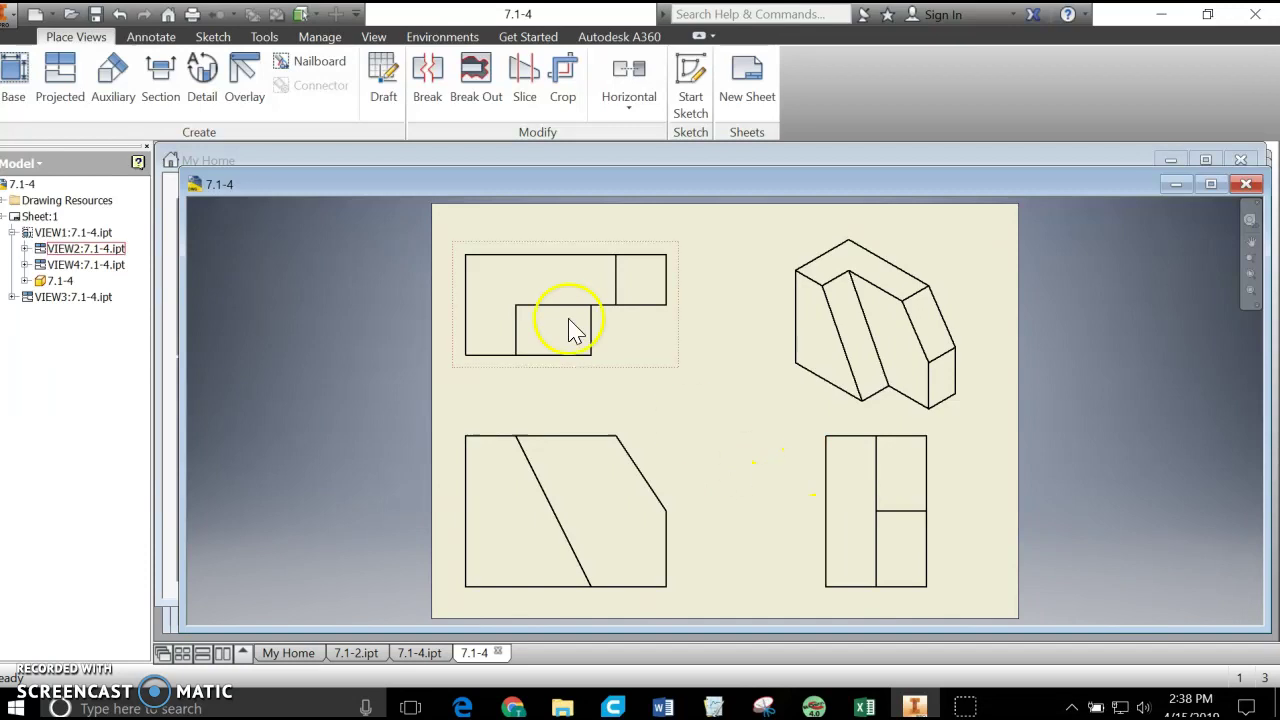
# - Add a general dimension below the top view from its left edge to the nearest vertical edge of the lower block
pyautogui.click(107, 80)
pyautogui.click(148, 38)
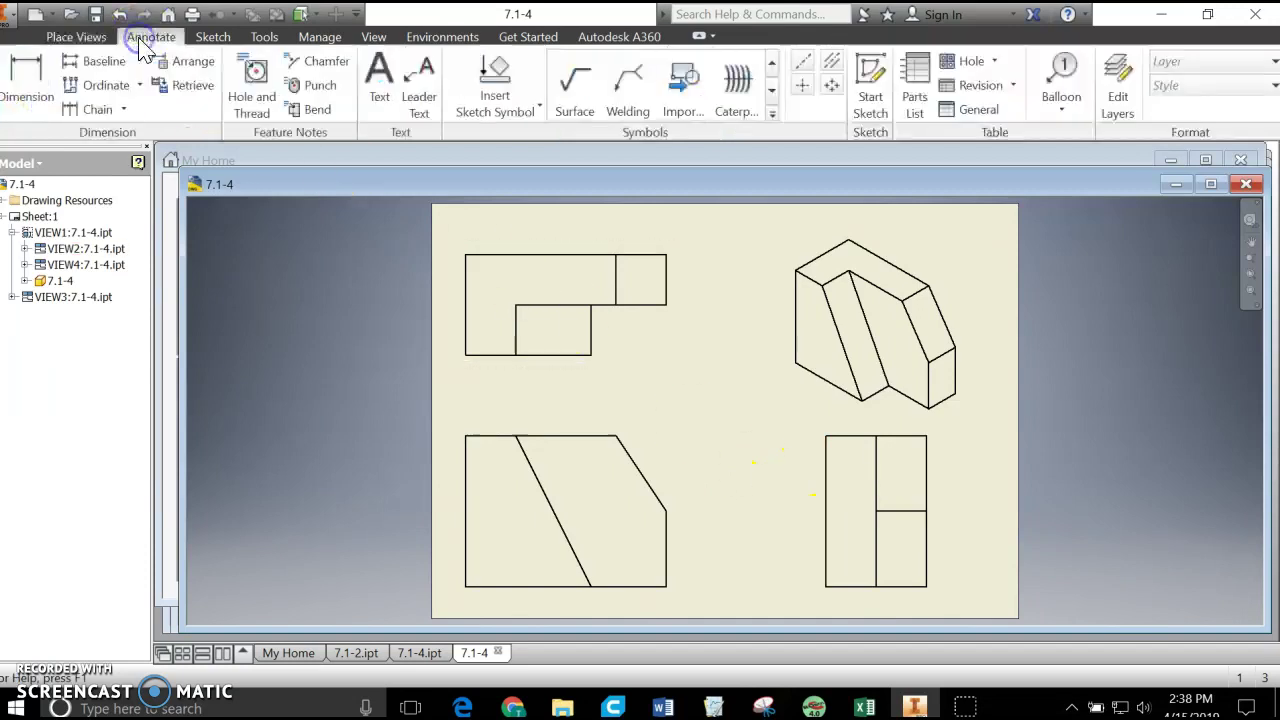
pyautogui.click(24, 80)
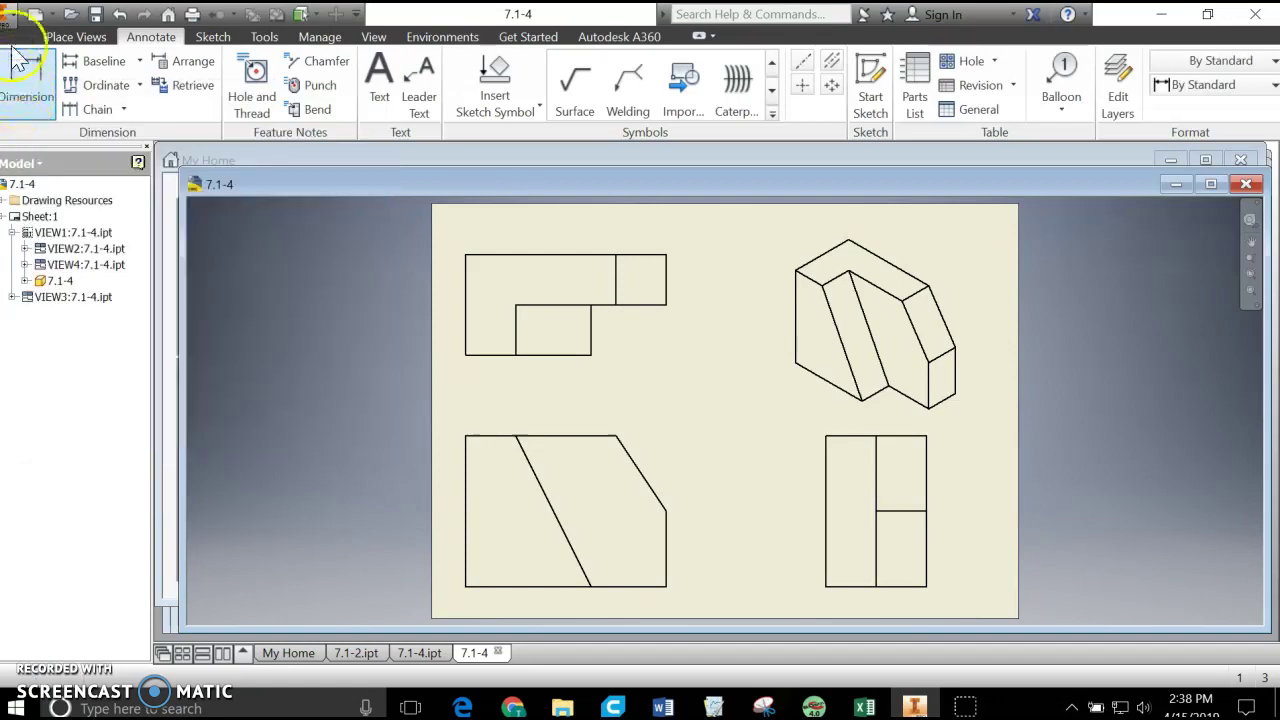
pyautogui.click(30, 99)
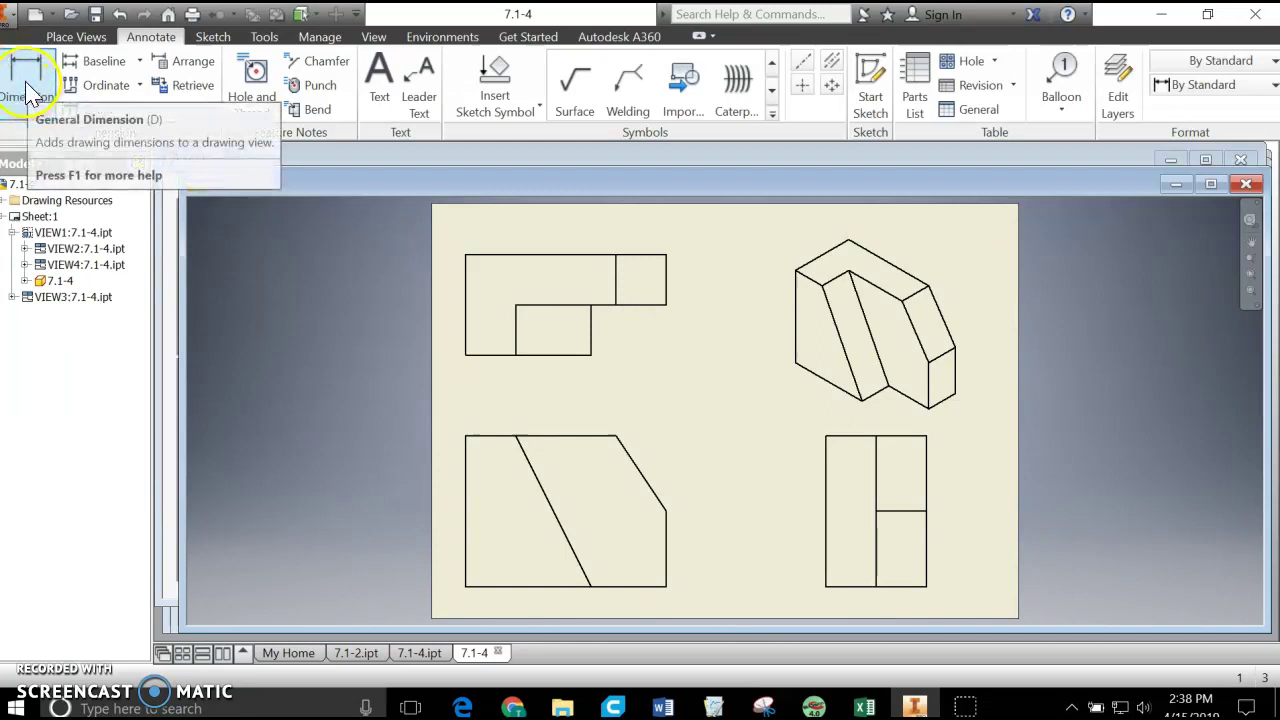
pyautogui.click(466, 330)
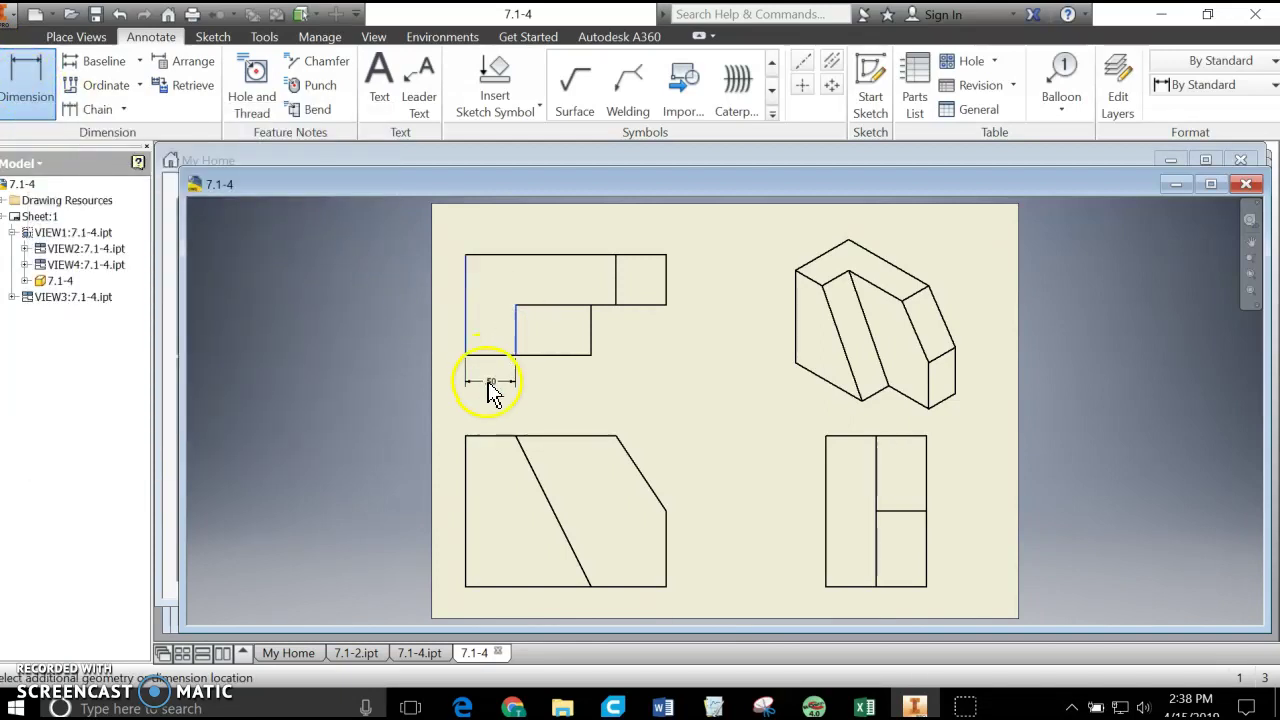
pyautogui.click(488, 380)
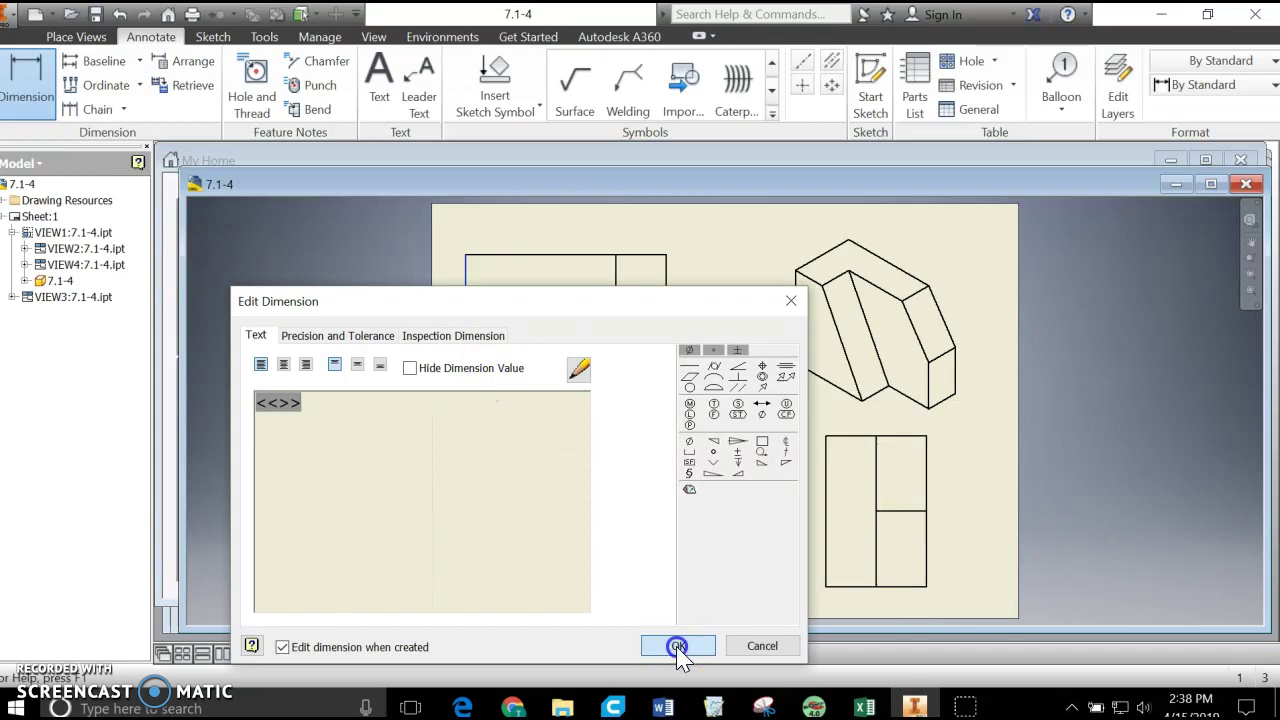
pyautogui.click(678, 645)
# - Dimension from the top view's left edge to the lower block's right edge and to the inner vertical line near the right end
pyautogui.click(466, 326)
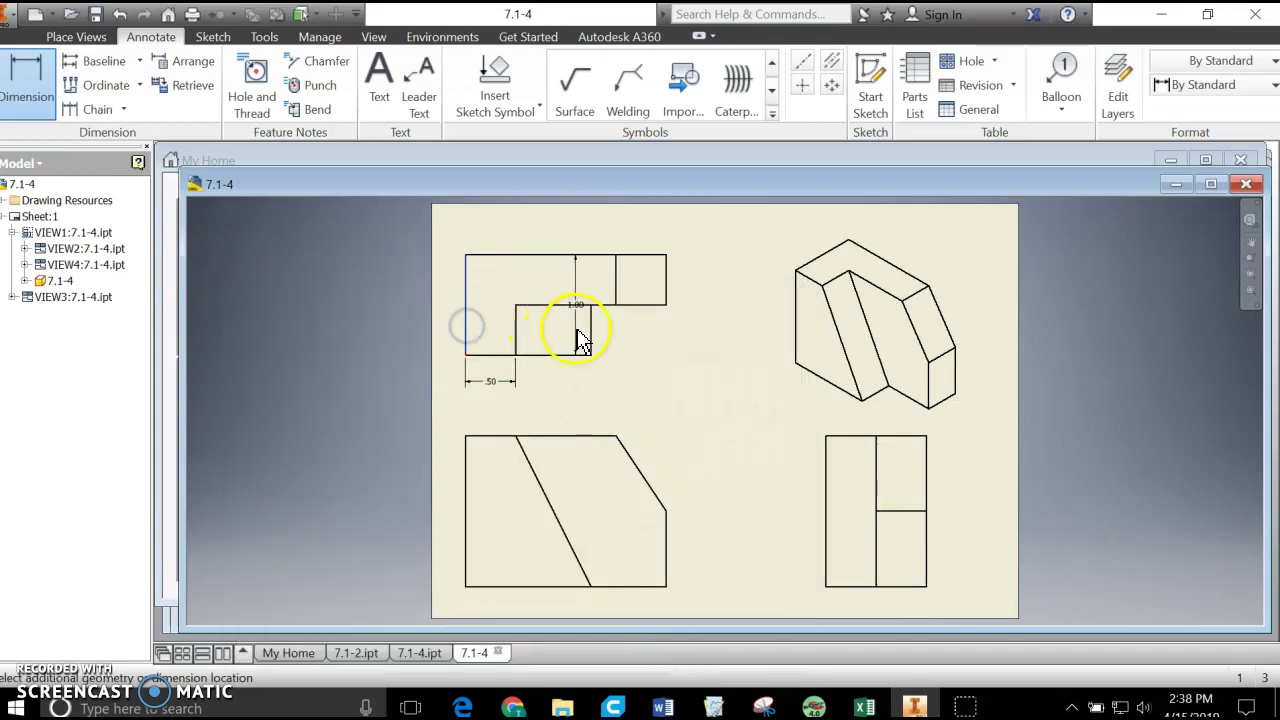
pyautogui.click(591, 331)
pyautogui.click(543, 406)
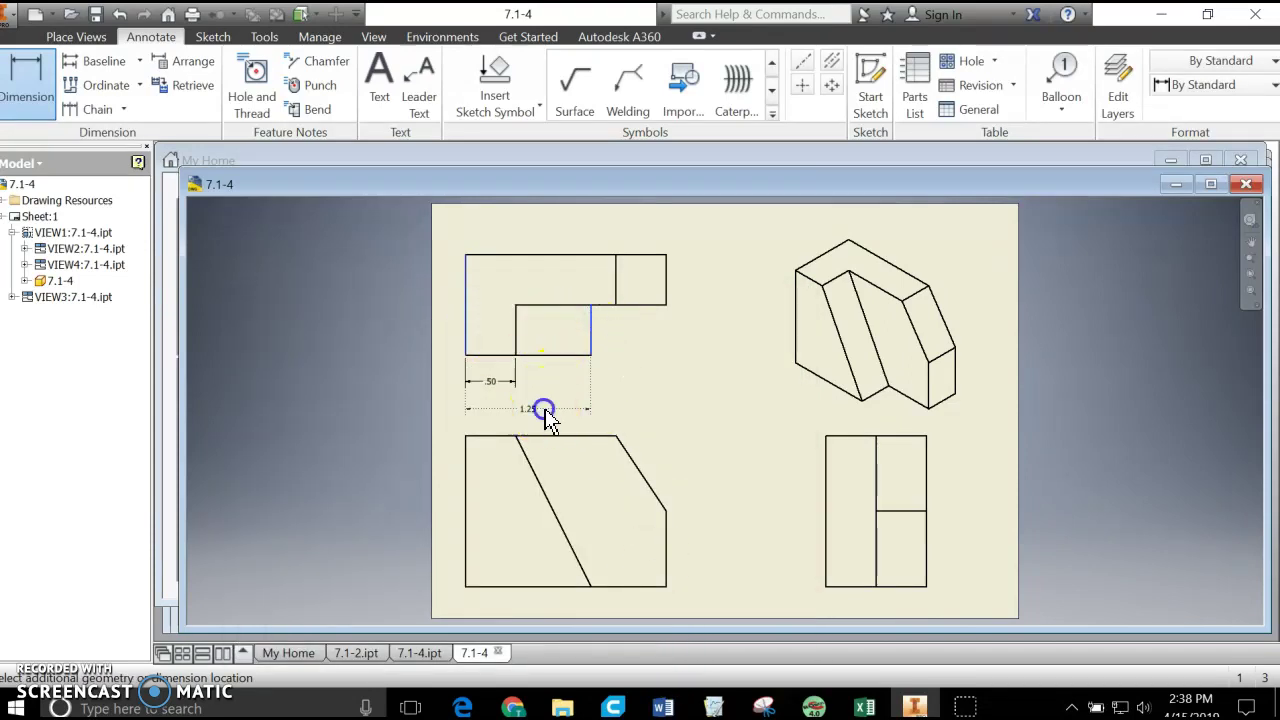
pyautogui.click(688, 630)
pyautogui.click(466, 283)
pyautogui.click(620, 283)
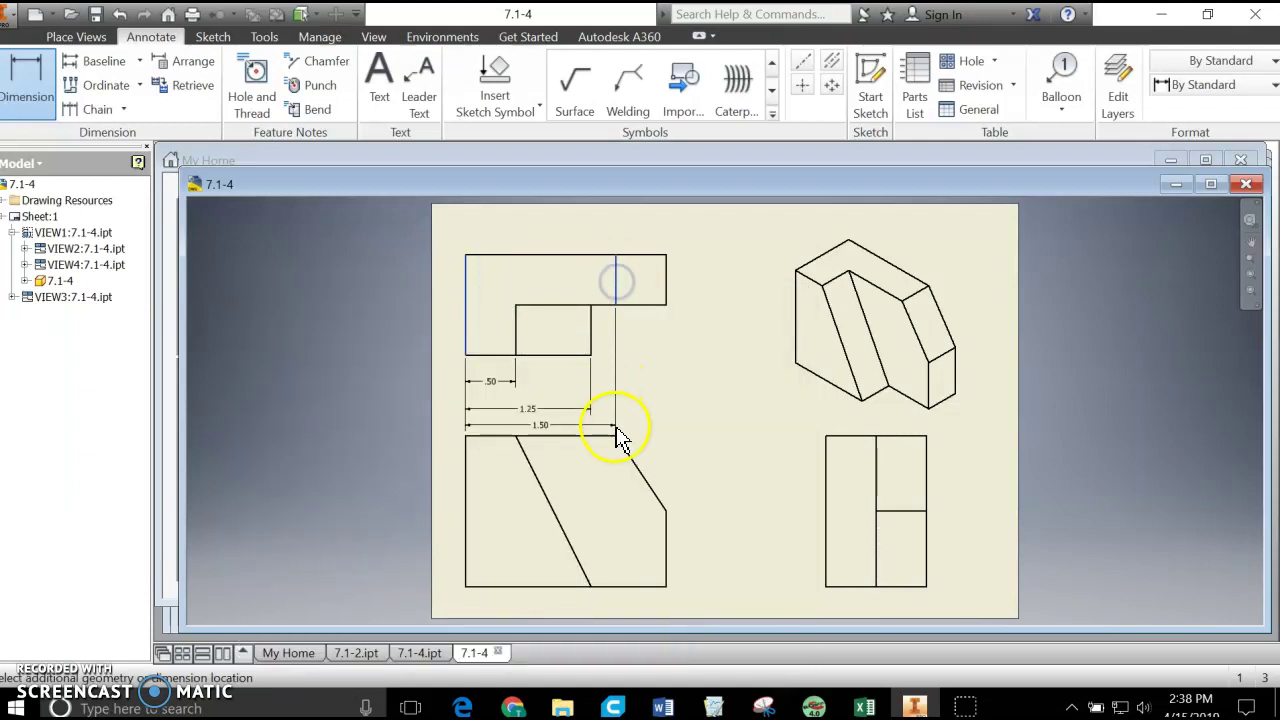
pyautogui.click(618, 430)
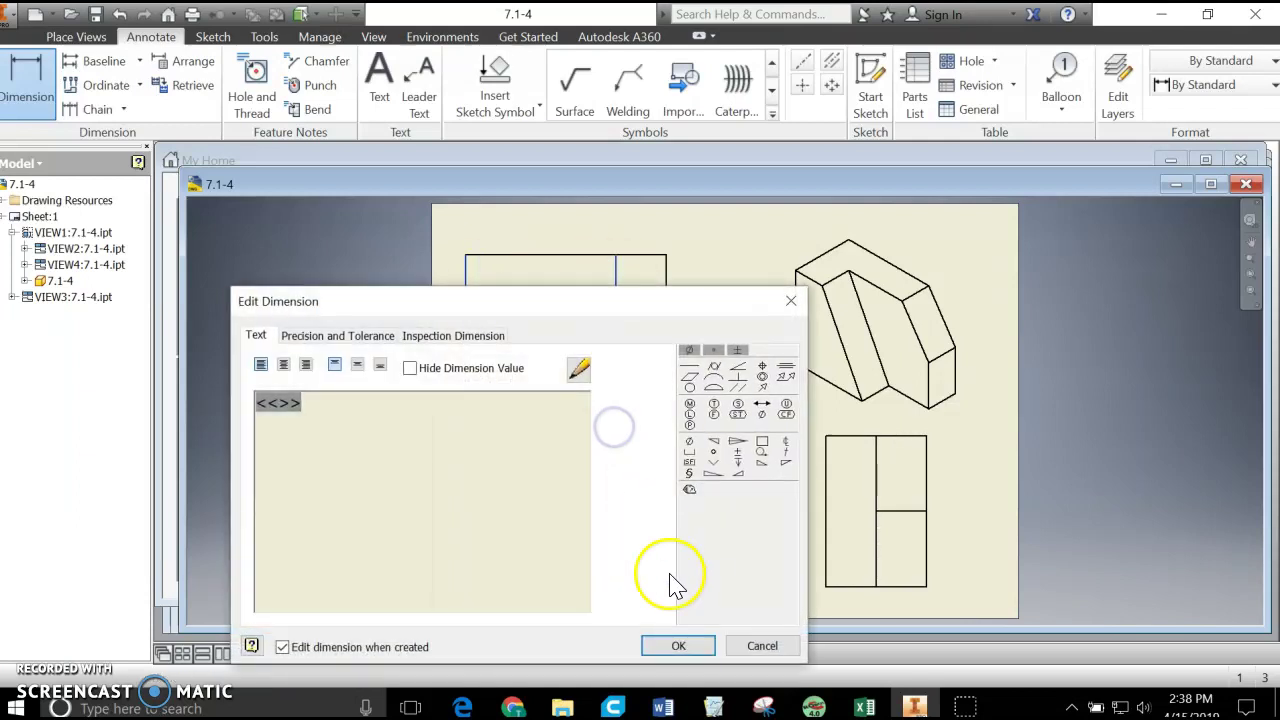
pyautogui.click(694, 651)
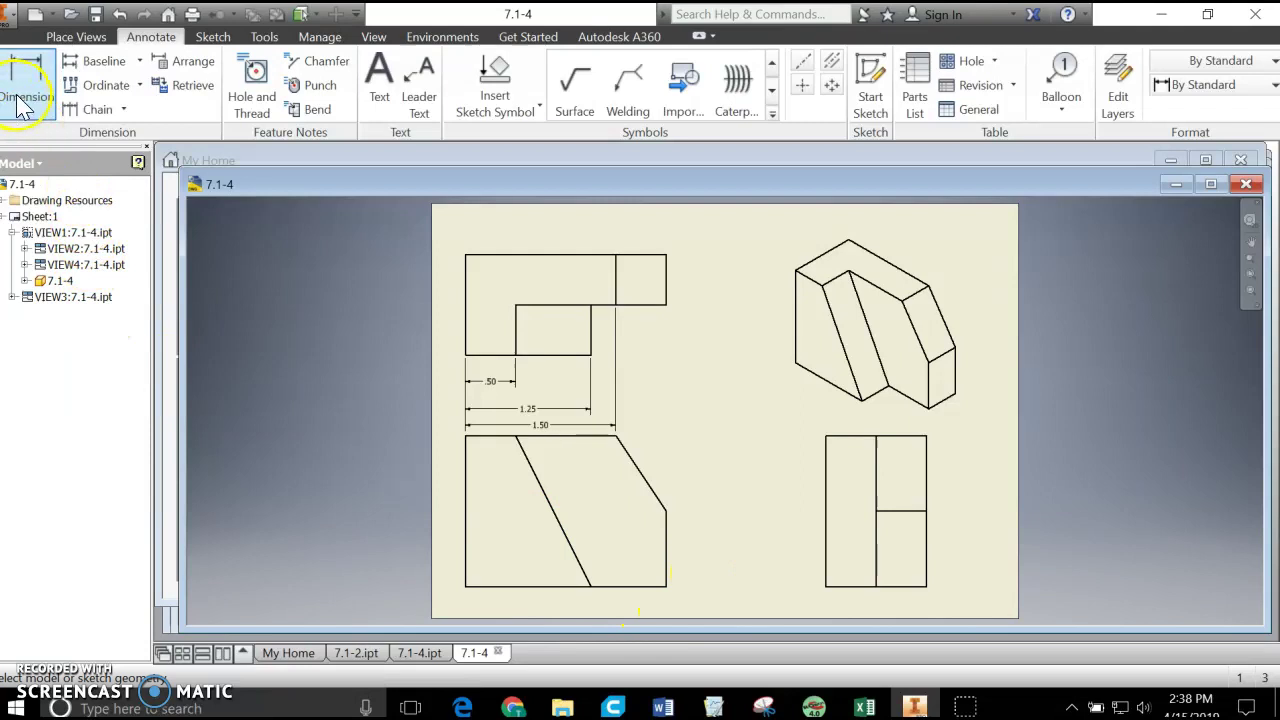
pyautogui.press('Escape')
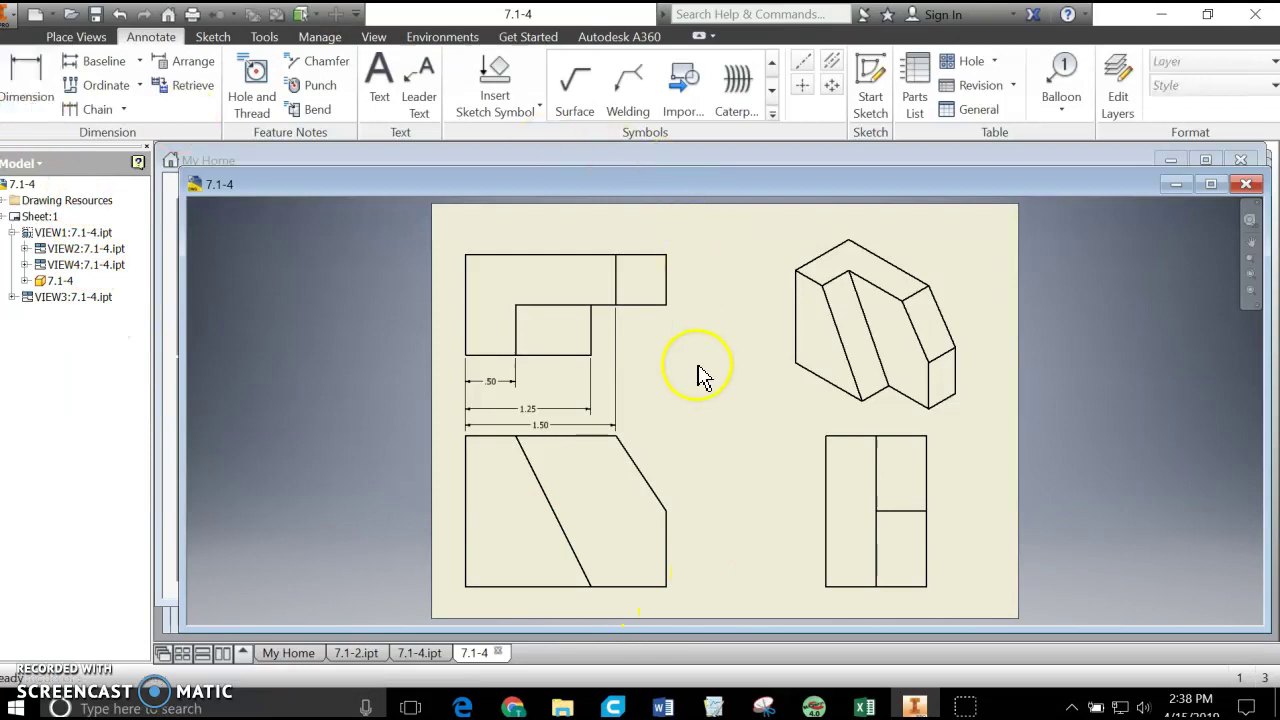
# - Delete the three horizontal dimensions below the top view
pyautogui.click(545, 428)
pyautogui.click(531, 411)
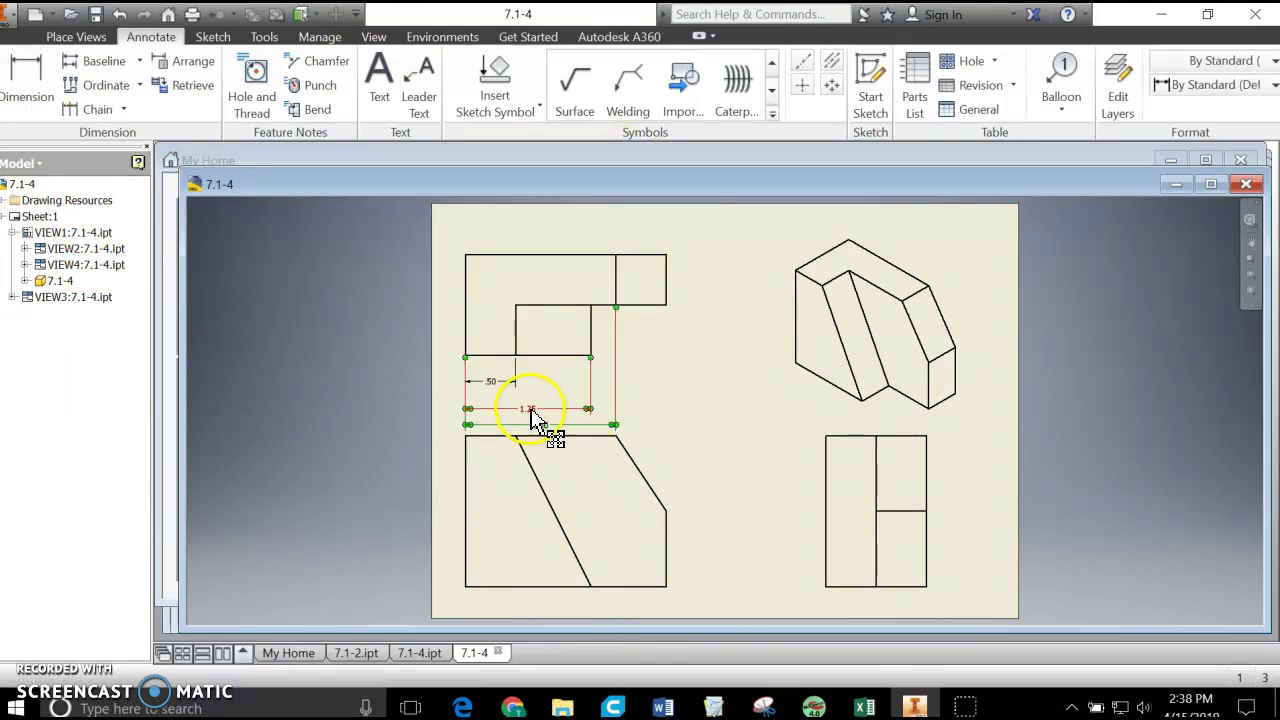
pyautogui.keyDown('ctrl'); pyautogui.click(493, 381); pyautogui.keyUp('ctrl')
pyautogui.rightClick(492, 380)
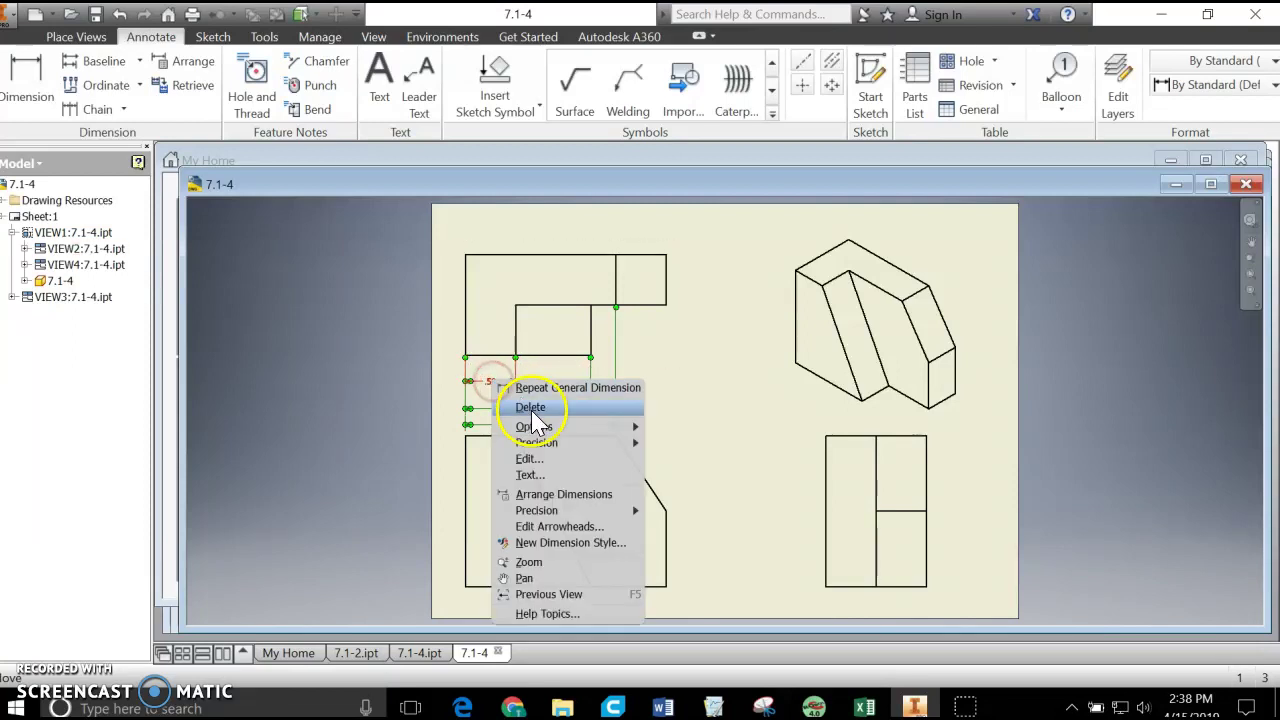
pyautogui.click(531, 405)
pyautogui.rightClick(480, 378)
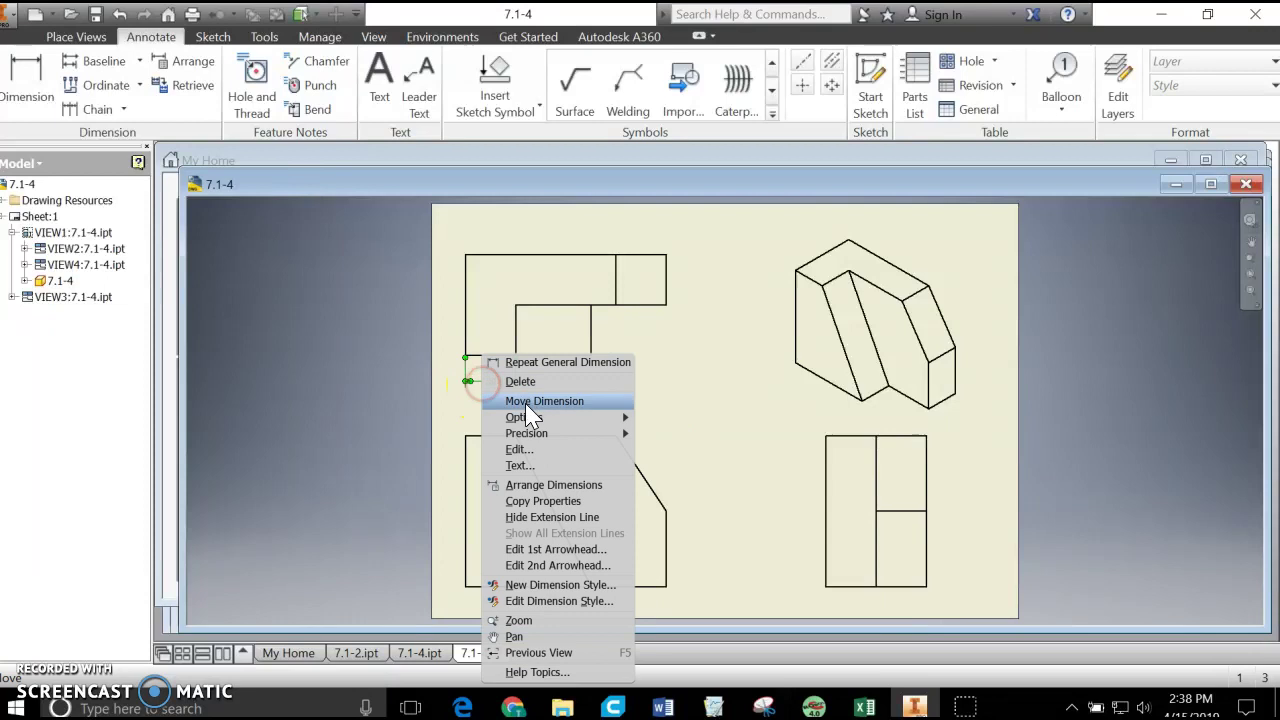
pyautogui.click(520, 385)
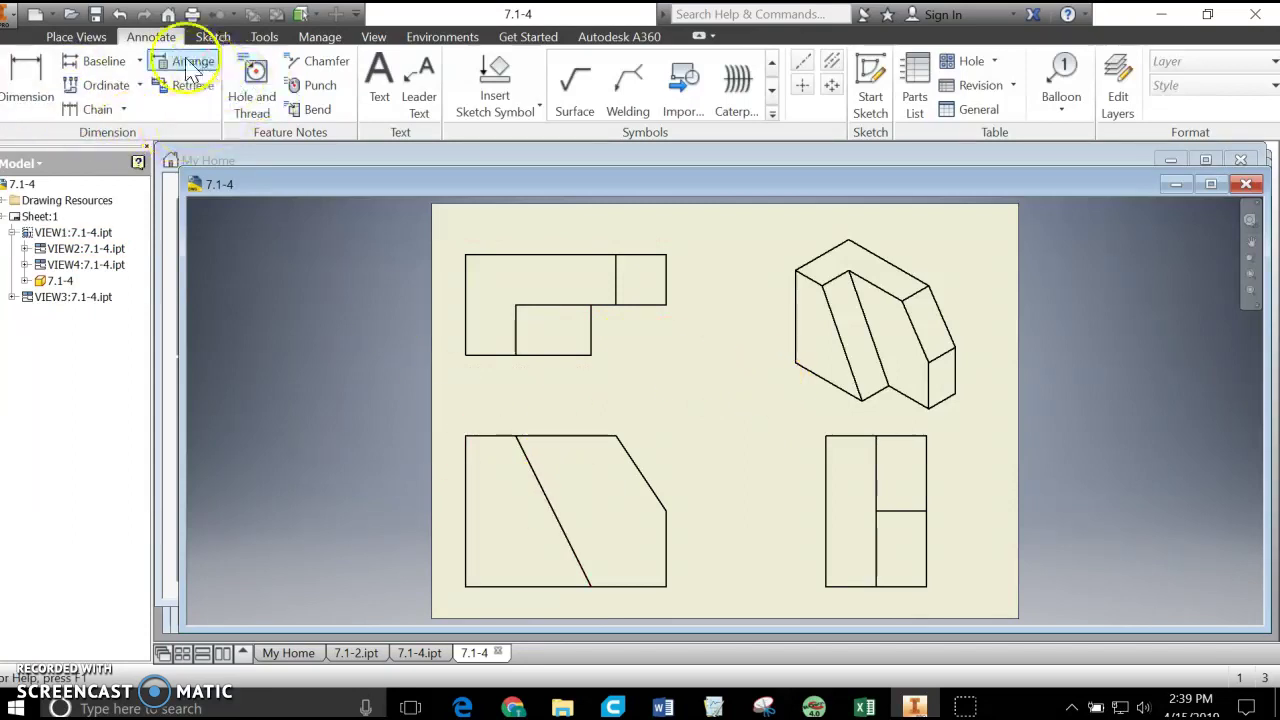
# - Create a baseline set of horizontal dimensions from the top view's left edge to its four other vertical edges, placed below the view
pyautogui.click(104, 66)
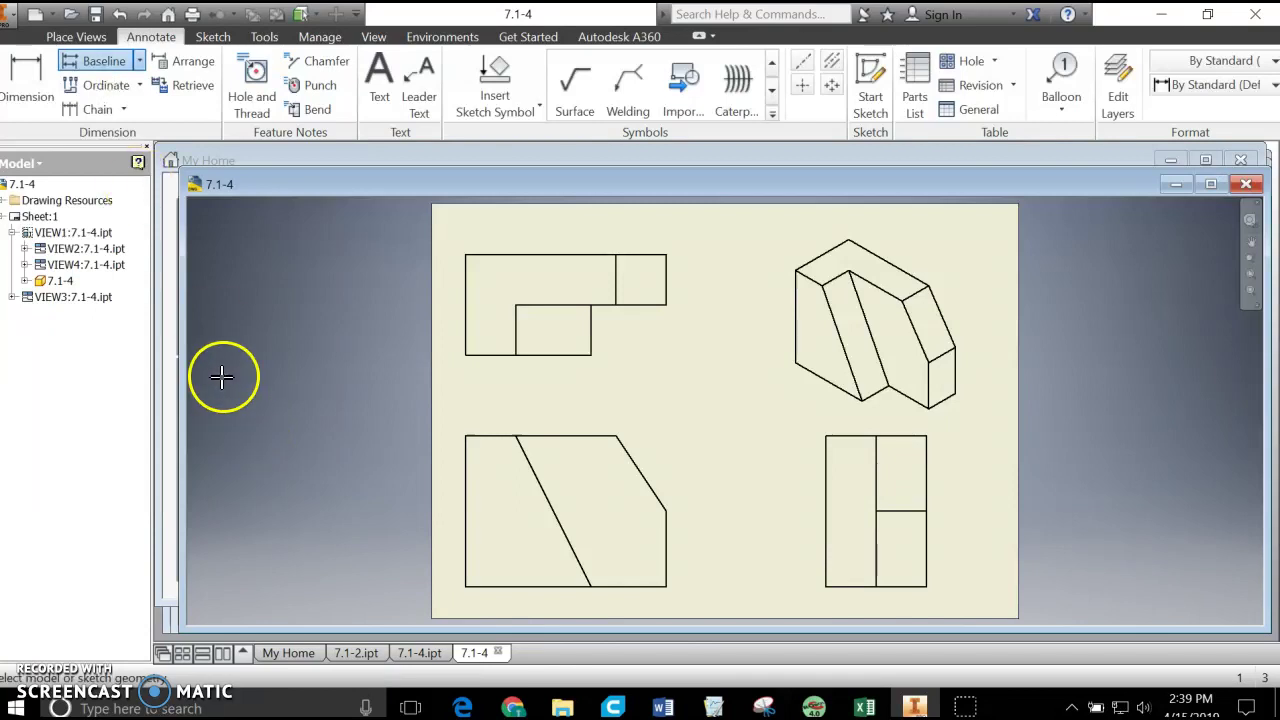
pyautogui.click(105, 75)
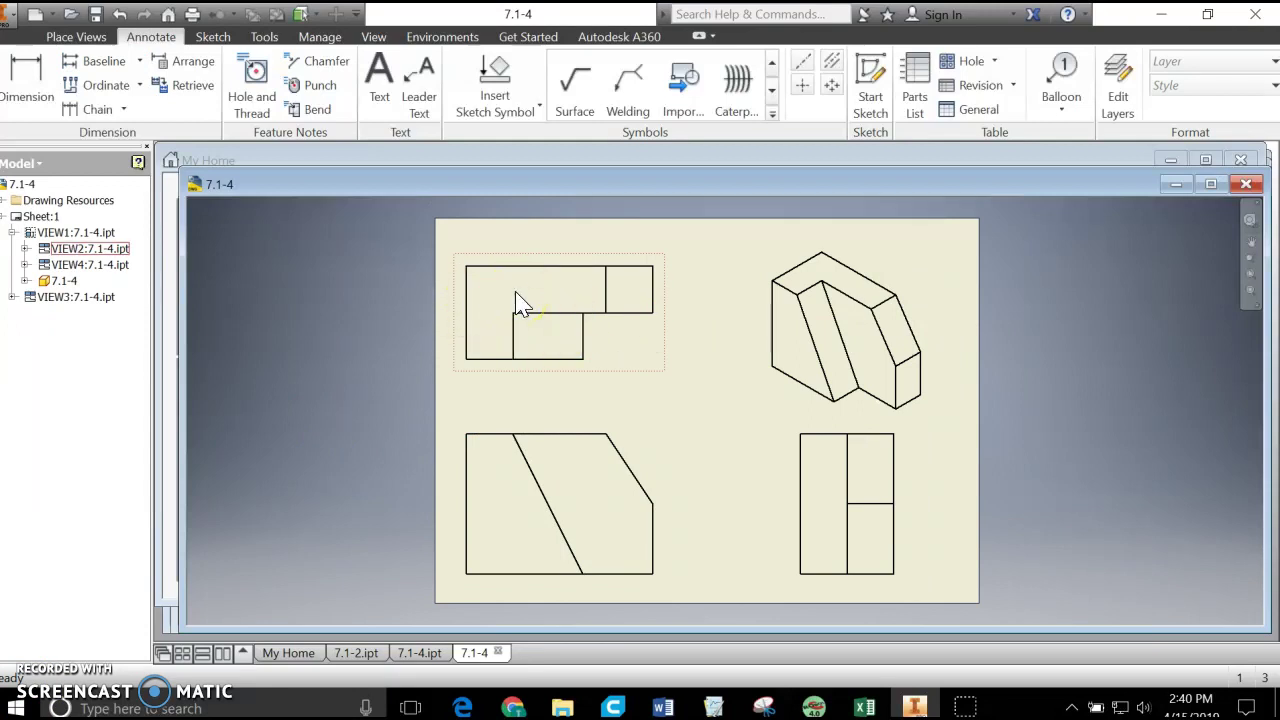
pyautogui.click(100, 61)
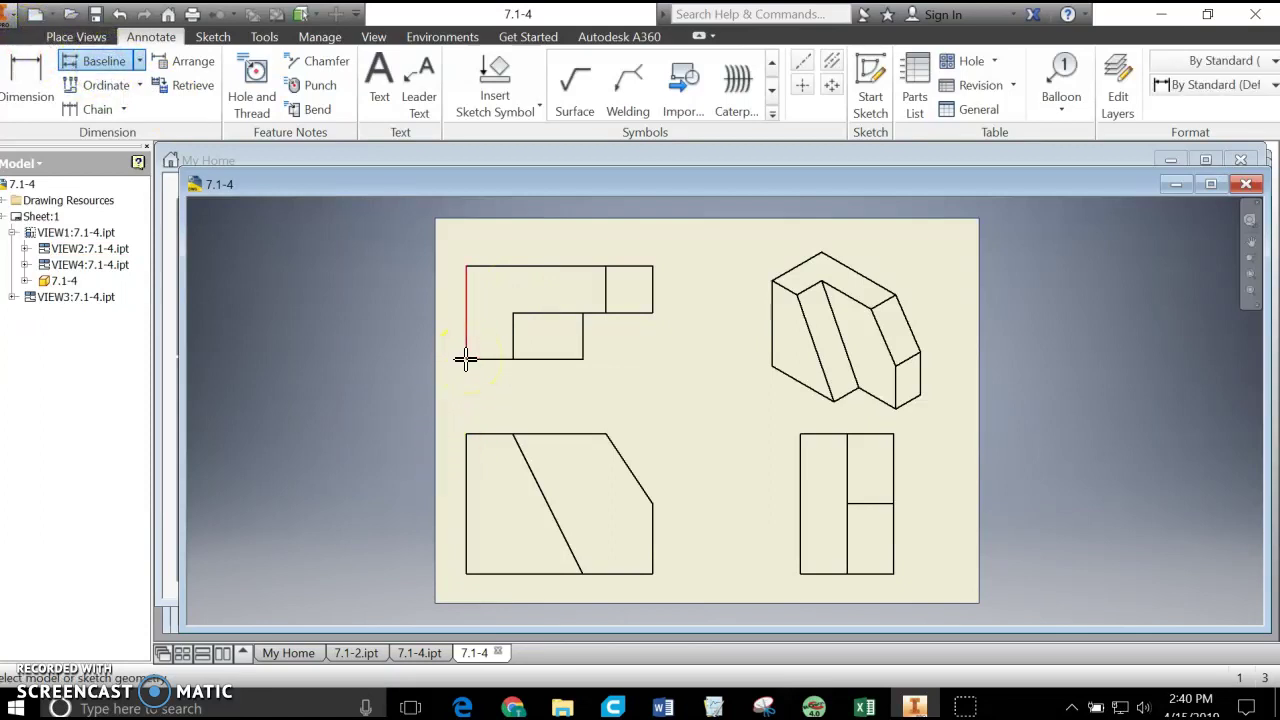
pyautogui.click(464, 338)
pyautogui.click(512, 339)
pyautogui.click(583, 339)
pyautogui.click(605, 294)
pyautogui.click(652, 292)
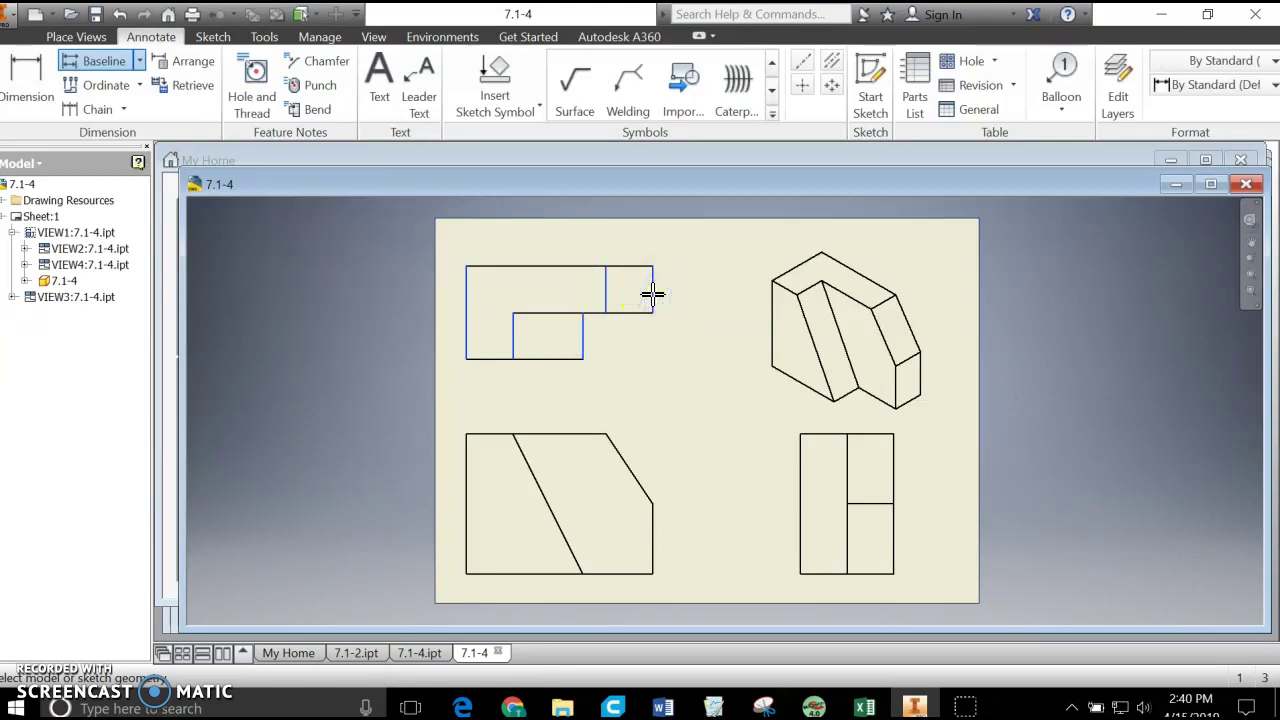
pyautogui.rightClick(655, 296)
pyautogui.click(727, 293)
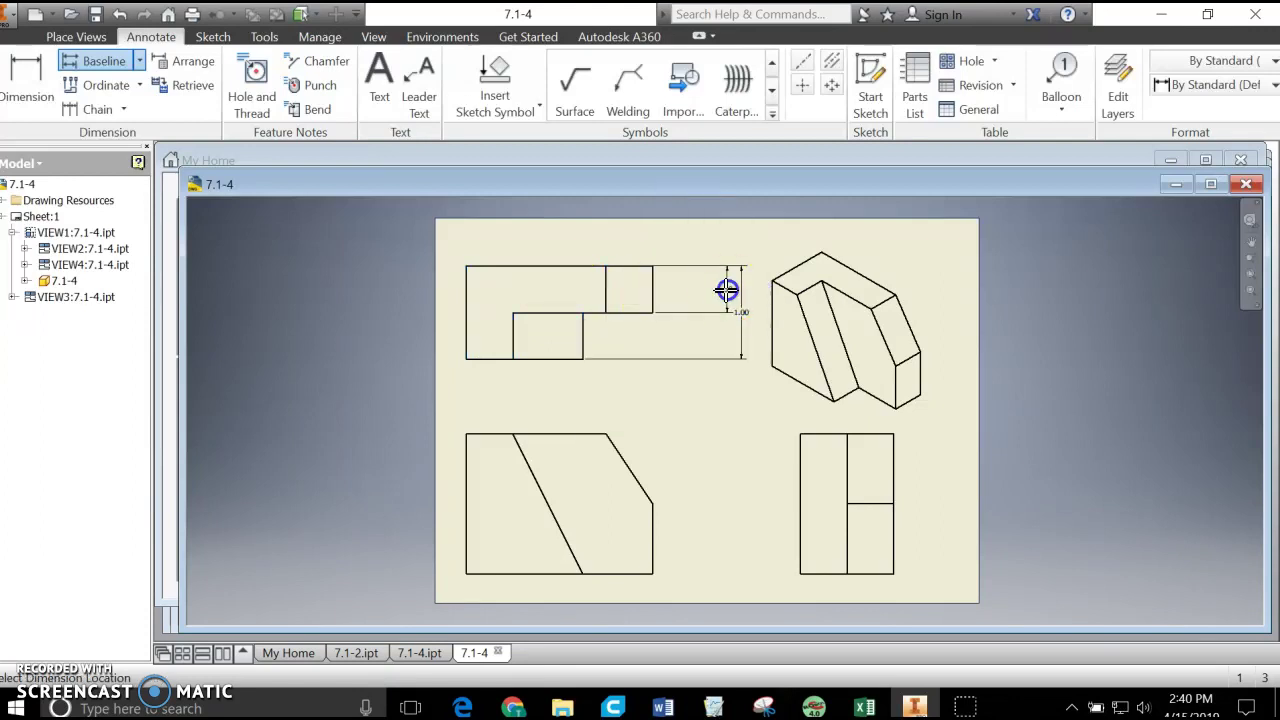
pyautogui.click(622, 377)
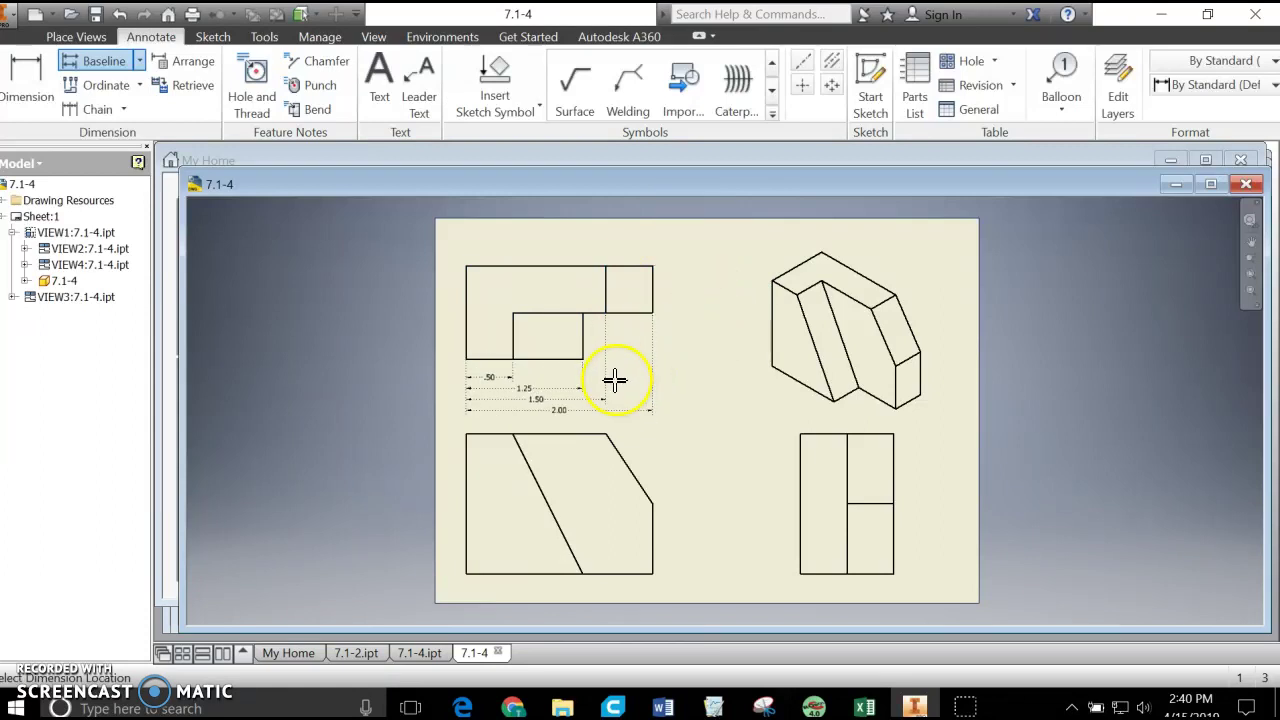
pyautogui.click(615, 379)
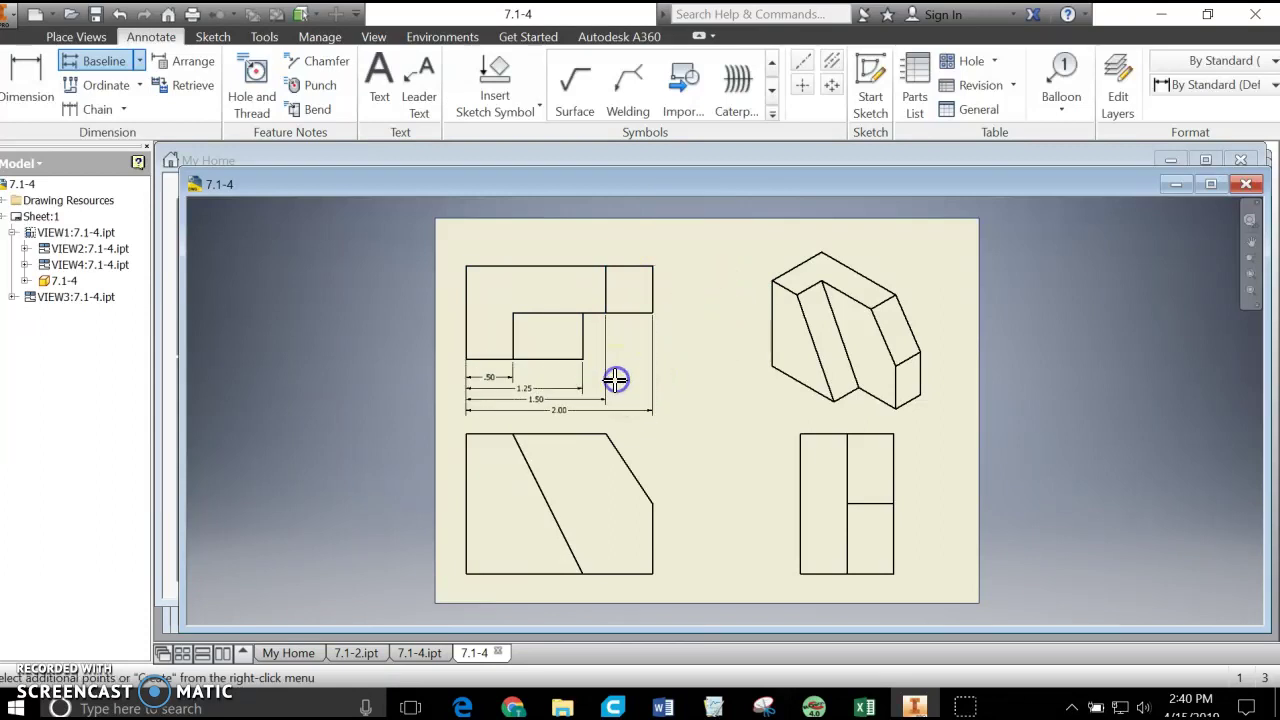
pyautogui.moveTo(615, 379); pyautogui.dragTo(729, 354, button='right')
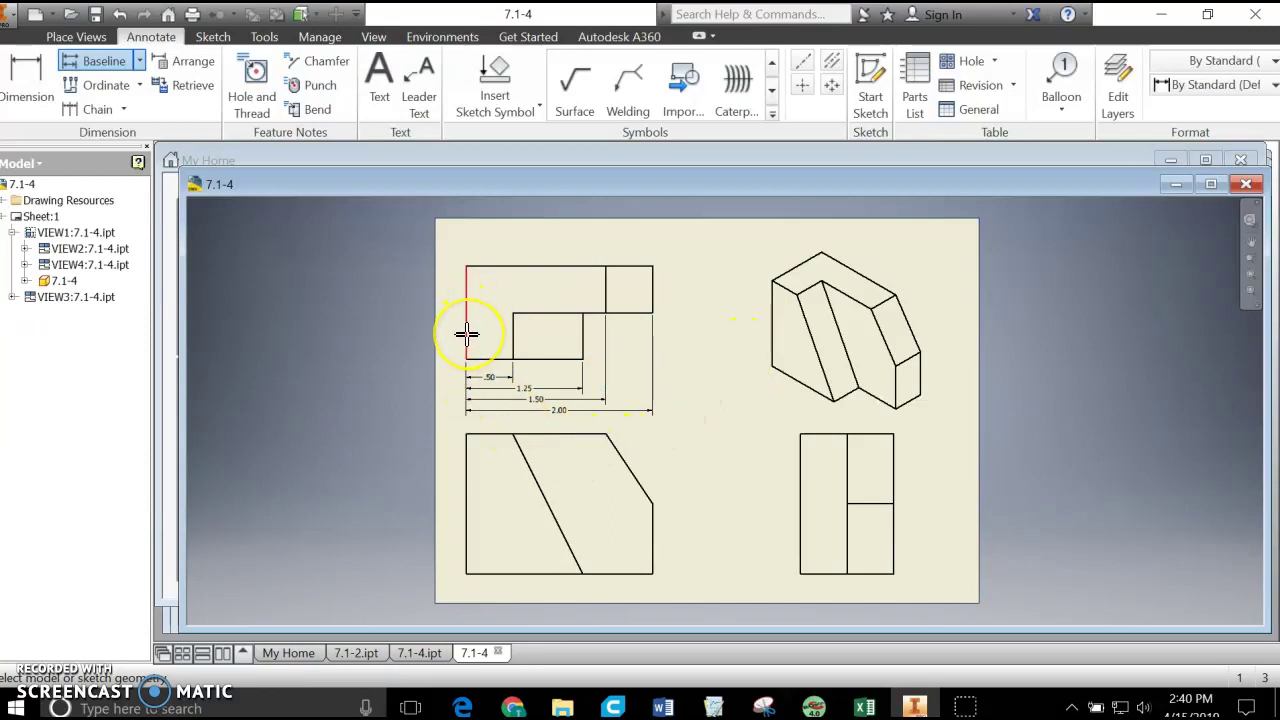
# - Create a baseline set of vertical dimensions from the top view's bottom edge to its middle and top horizontal edges, placed right of the view
pyautogui.click(100, 60)
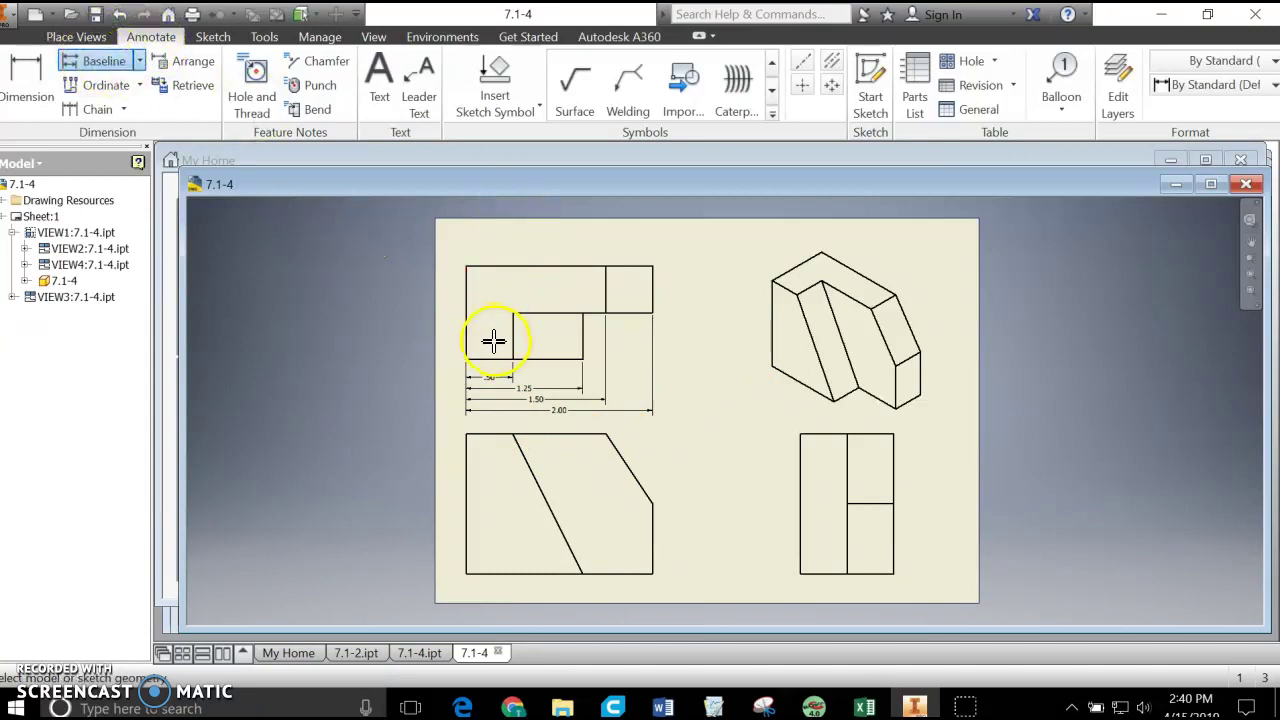
pyautogui.click(545, 313)
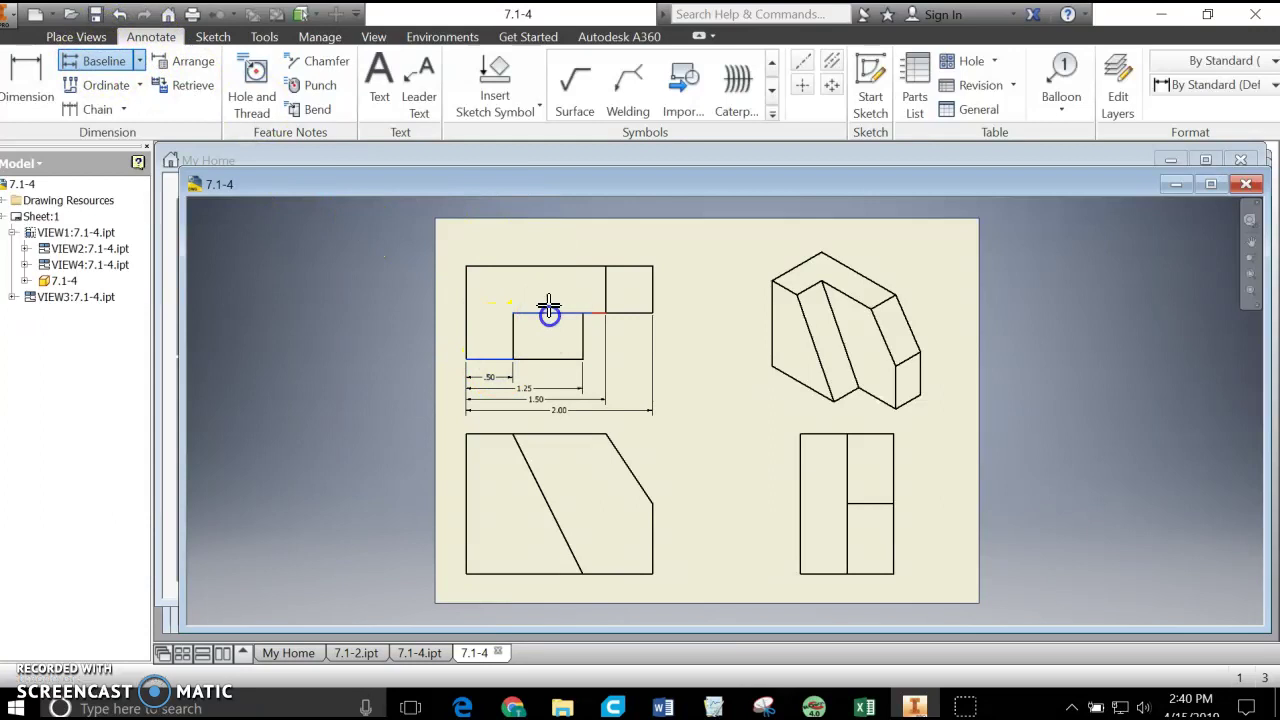
pyautogui.rightClick(549, 268)
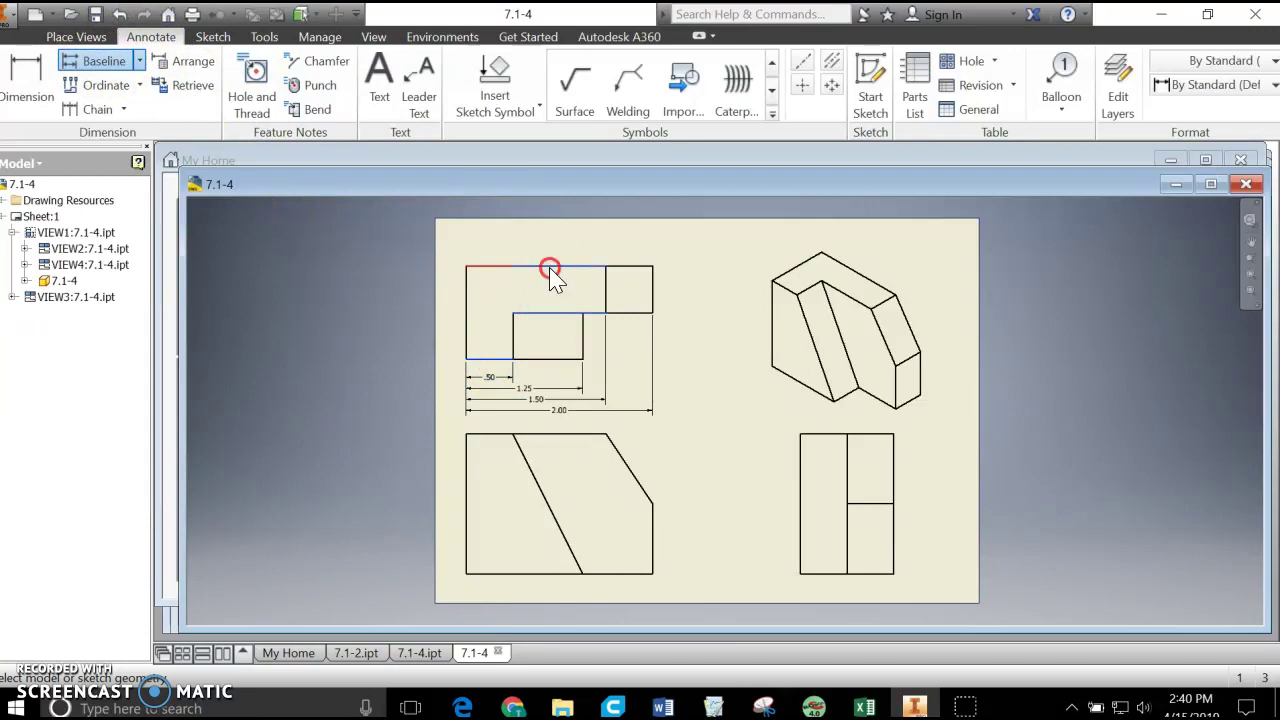
pyautogui.click(646, 271)
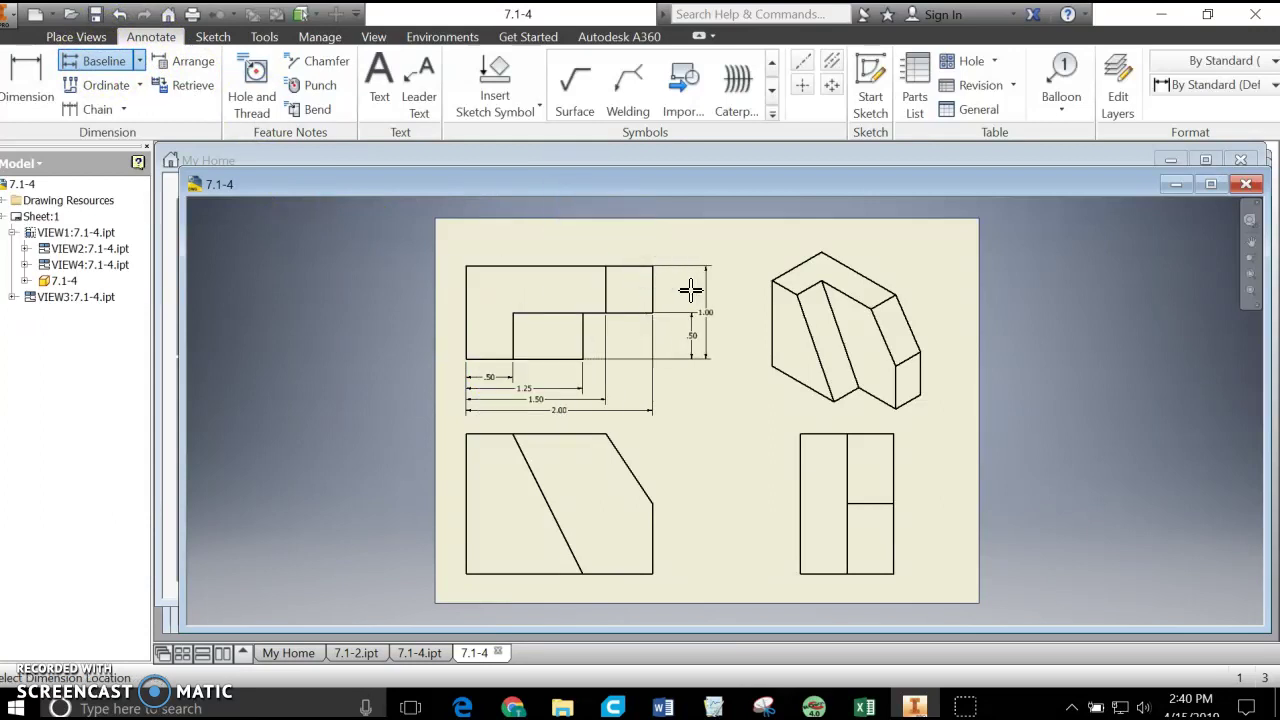
pyautogui.click(690, 285)
pyautogui.click(692, 287)
pyautogui.click(728, 415)
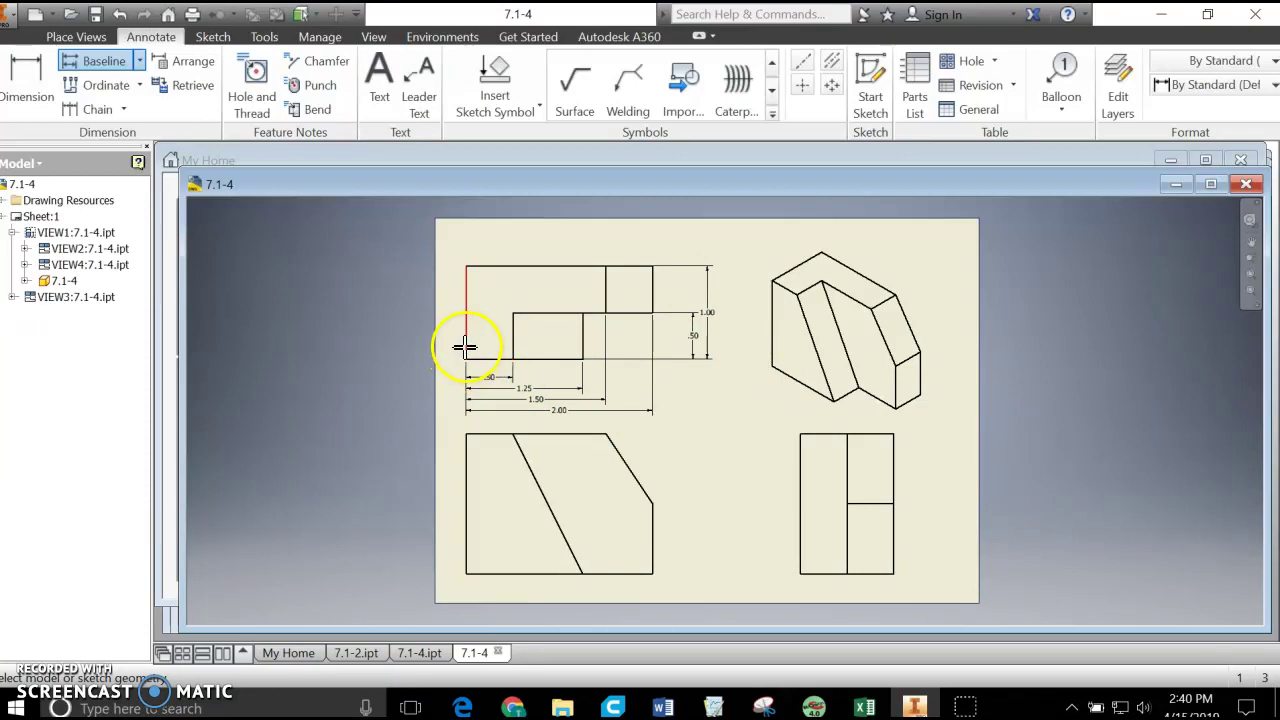
pyautogui.click(604, 392)
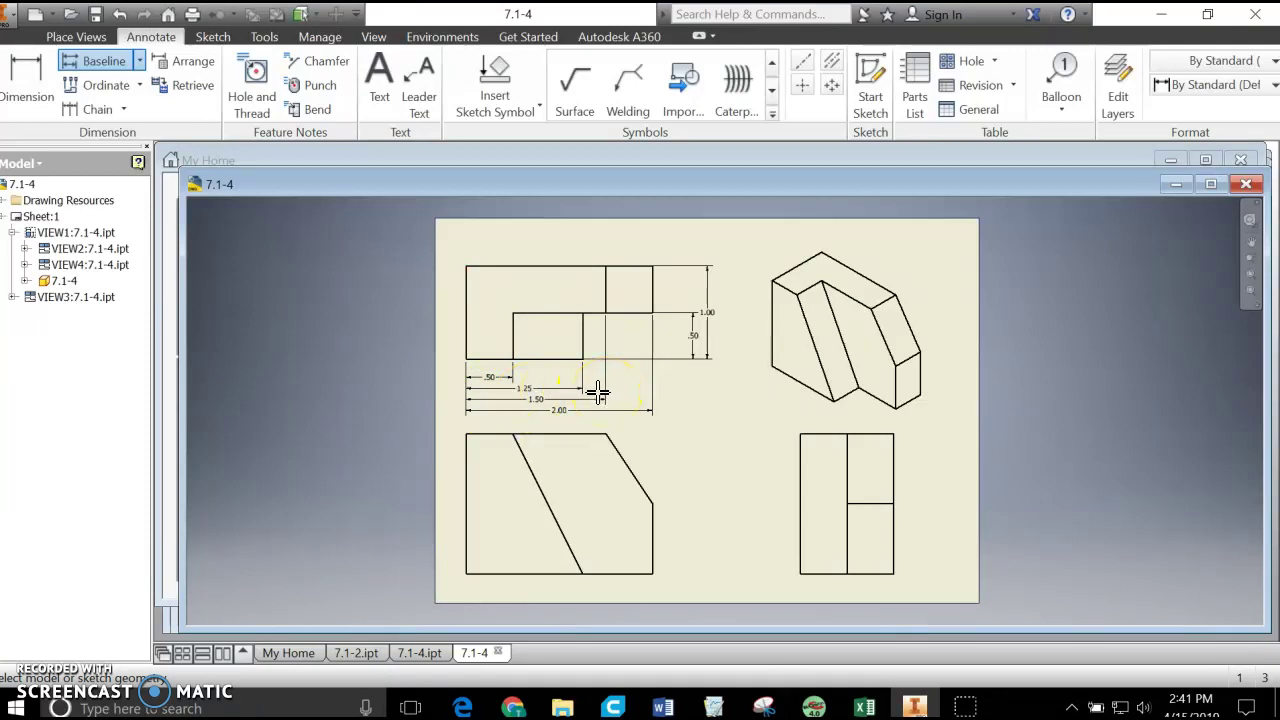
pyautogui.click(186, 172)
pyautogui.click(106, 70)
pyautogui.click(108, 68)
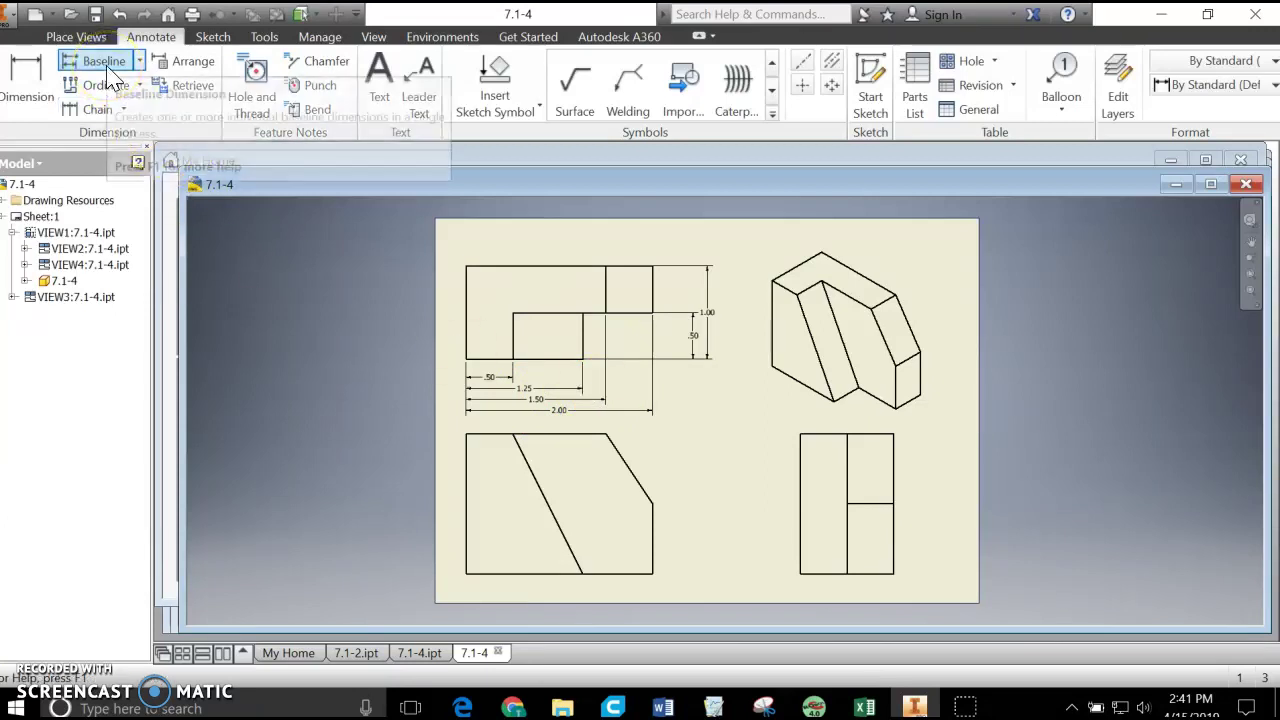
pyautogui.click(552, 432)
pyautogui.click(557, 413)
# - Delete the four horizontal baseline dimensions below the top view and the two vertical ones beside it
pyautogui.press('Escape')
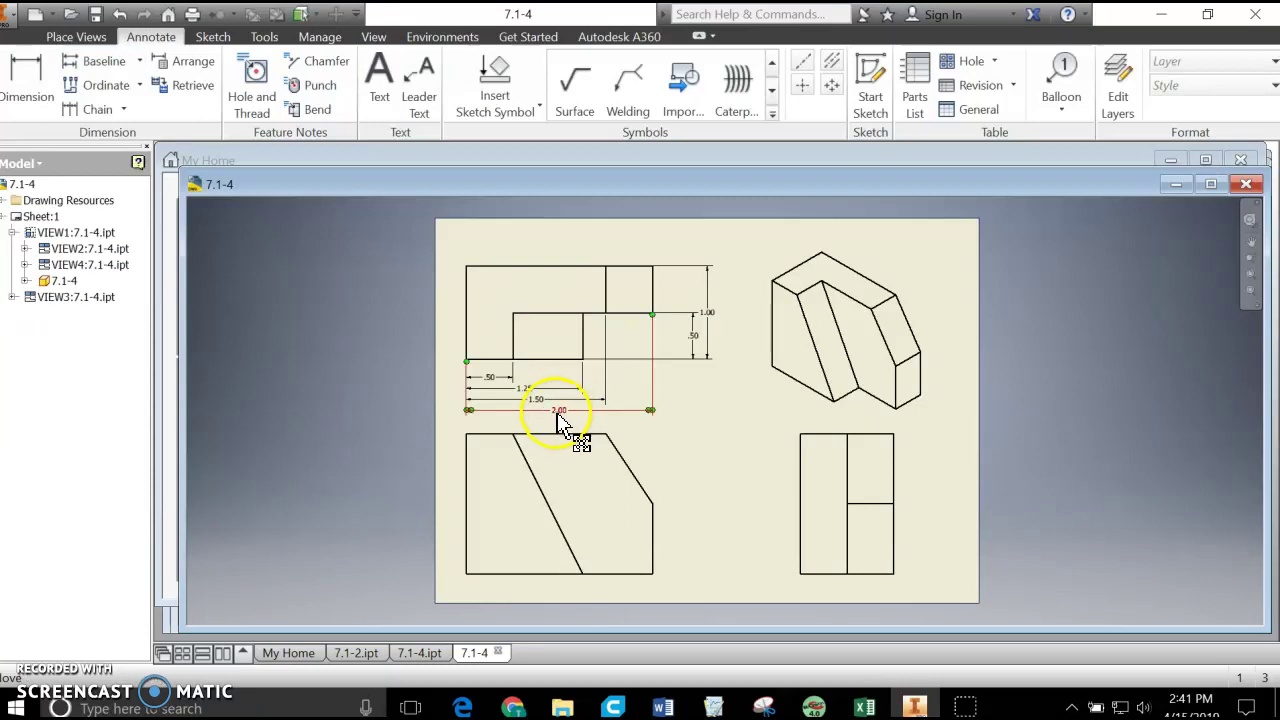
pyautogui.click(559, 415)
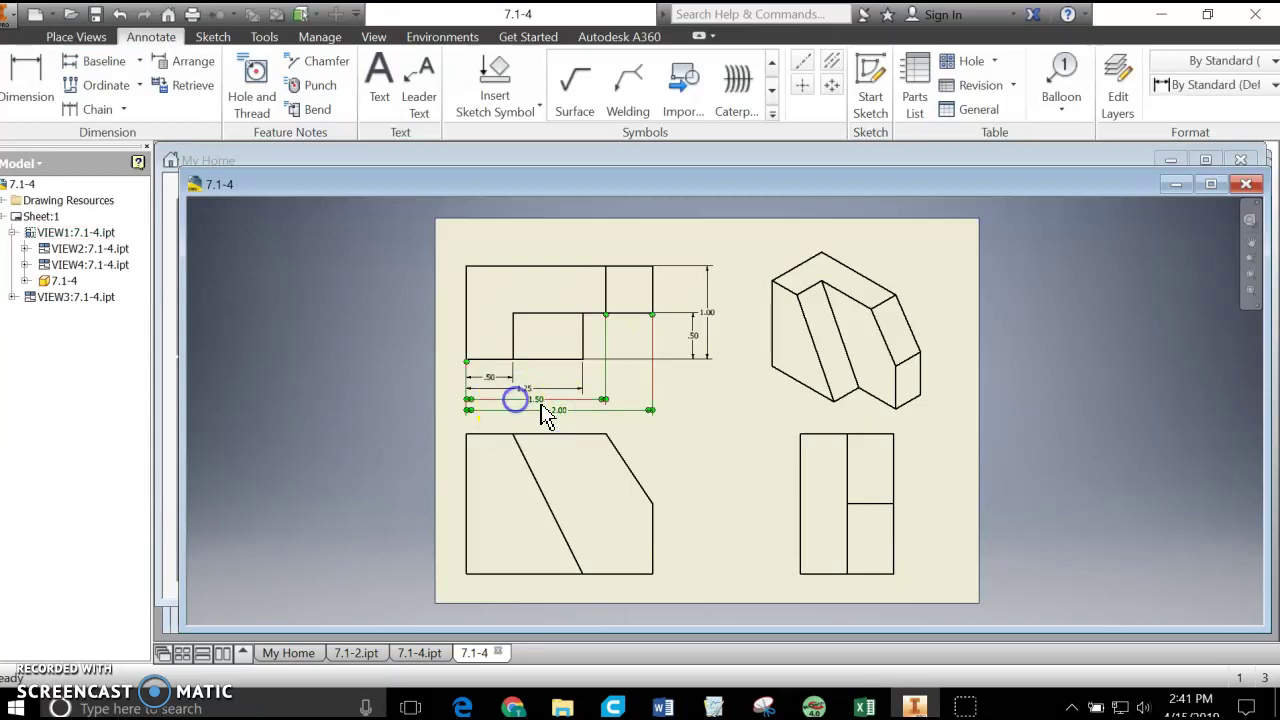
pyautogui.keyDown('ctrl'); pyautogui.click(509, 390); pyautogui.keyUp('ctrl')
pyautogui.keyDown('ctrl'); pyautogui.click(490, 376); pyautogui.keyUp('ctrl')
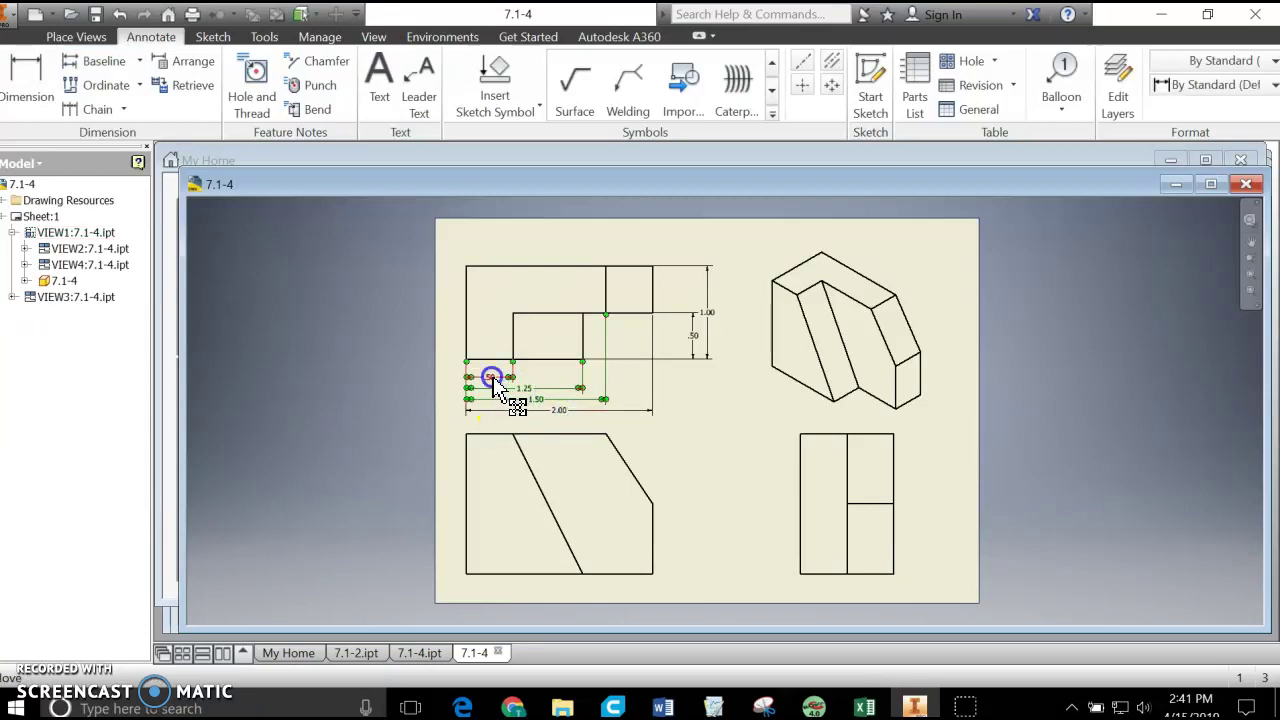
pyautogui.keyDown('ctrl'); pyautogui.click(686, 349); pyautogui.keyUp('ctrl')
pyautogui.keyDown('ctrl'); pyautogui.click(707, 335); pyautogui.keyUp('ctrl')
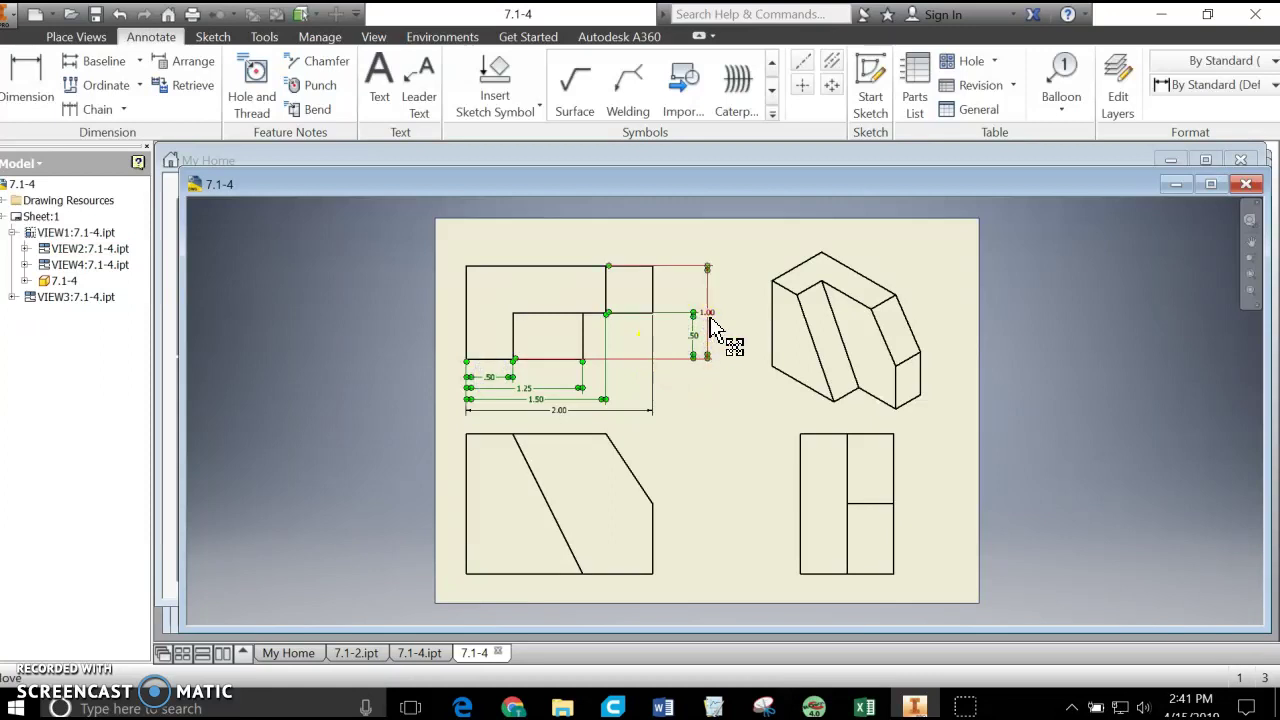
pyautogui.rightClick(712, 330)
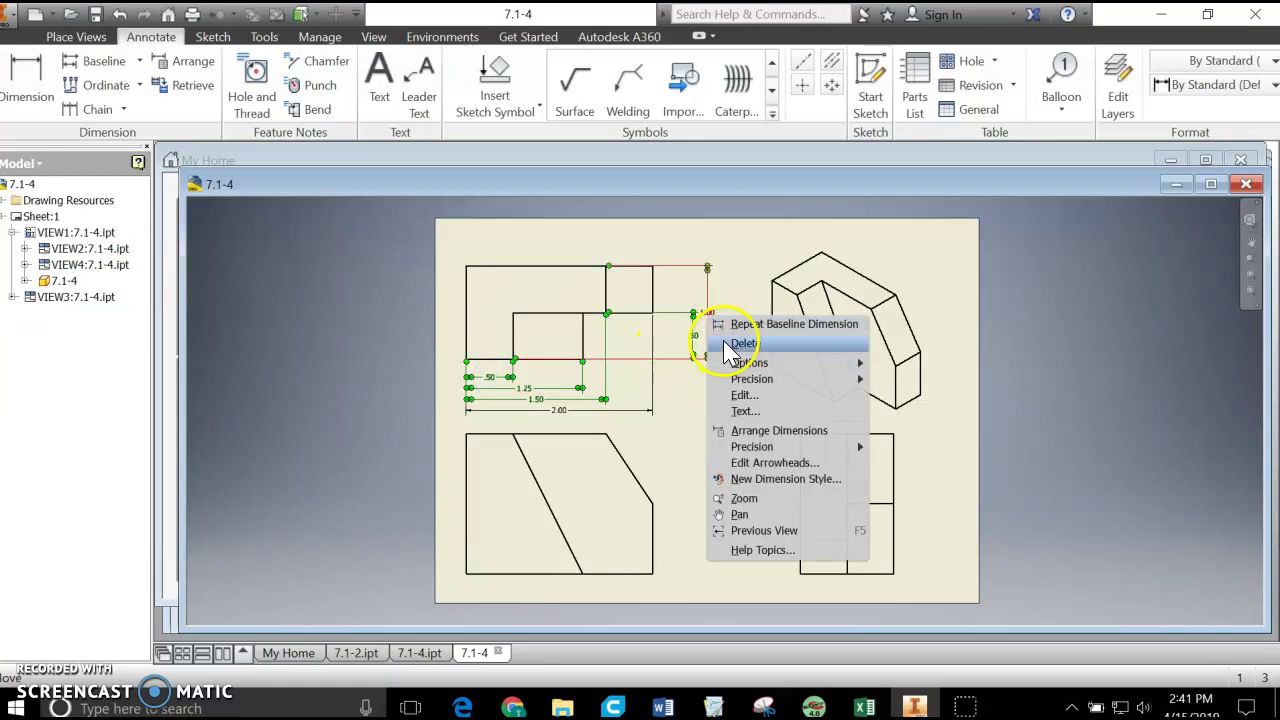
pyautogui.click(724, 342)
pyautogui.rightClick(562, 408)
pyautogui.click(583, 388)
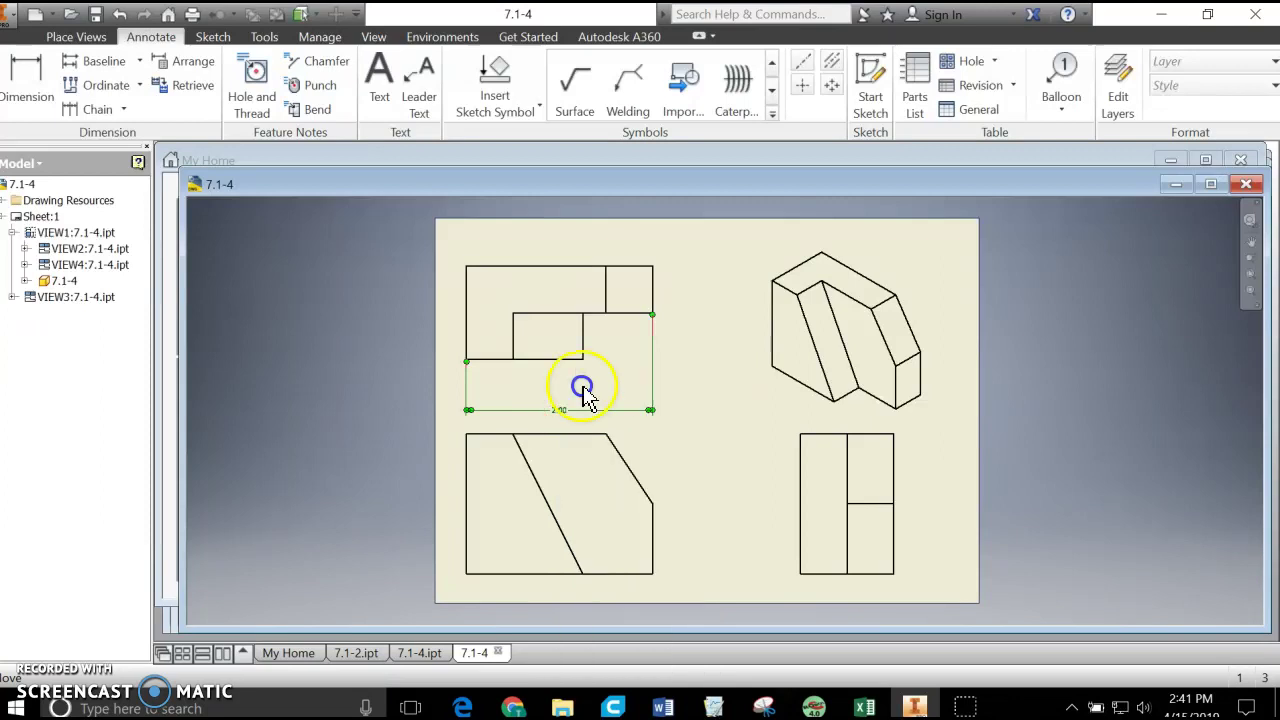
# - Create a chain set of horizontal dimensions across all five vertical edges of the top view, placed below the view
pyautogui.click(104, 114)
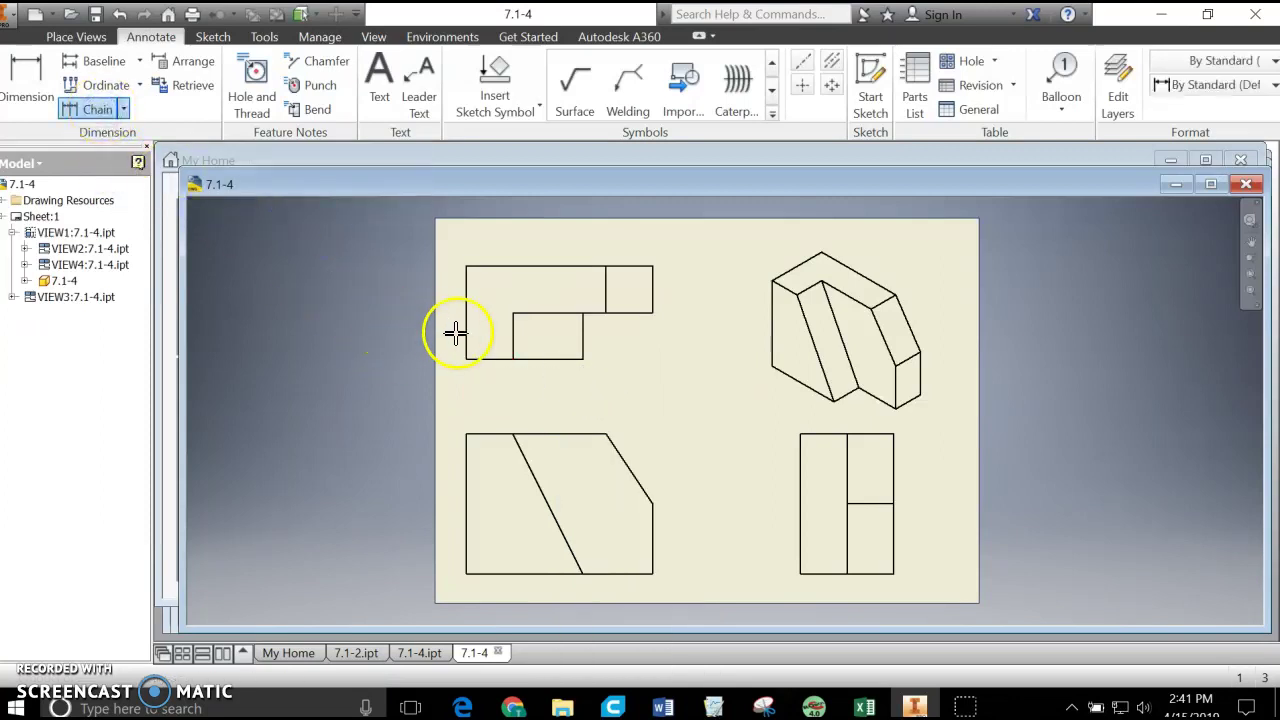
pyautogui.click(465, 333)
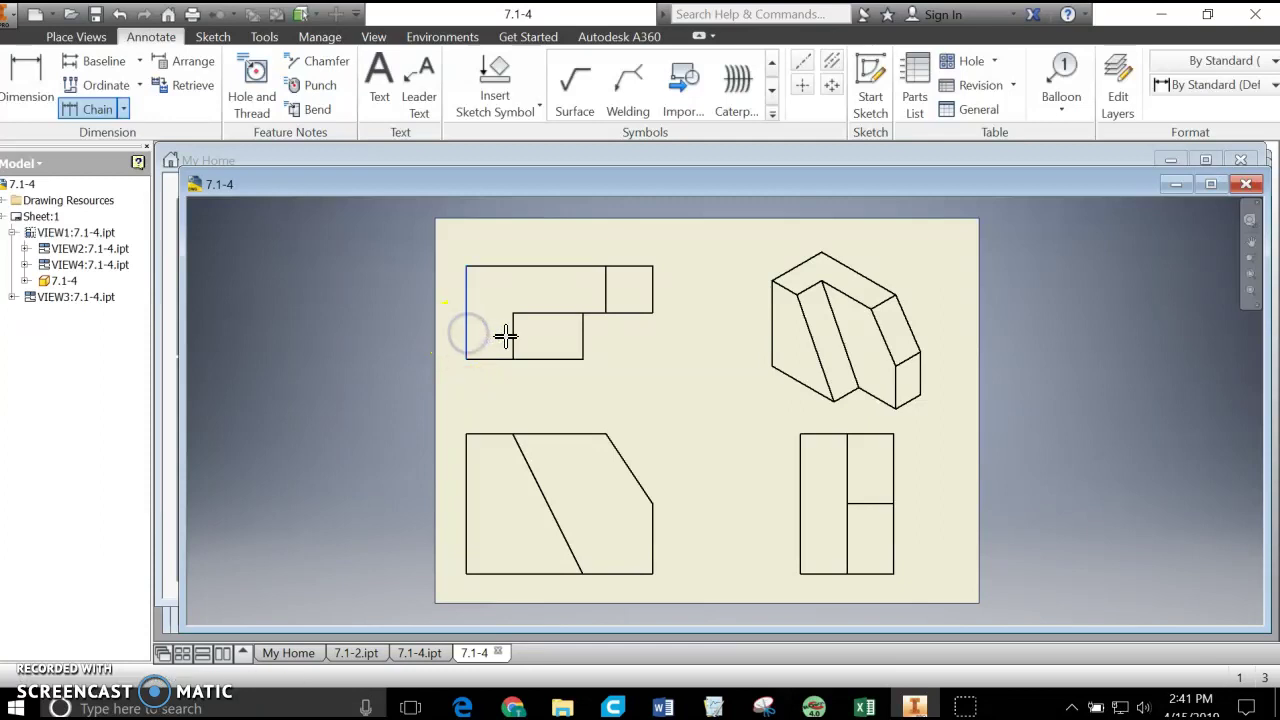
pyautogui.click(513, 336)
pyautogui.click(583, 336)
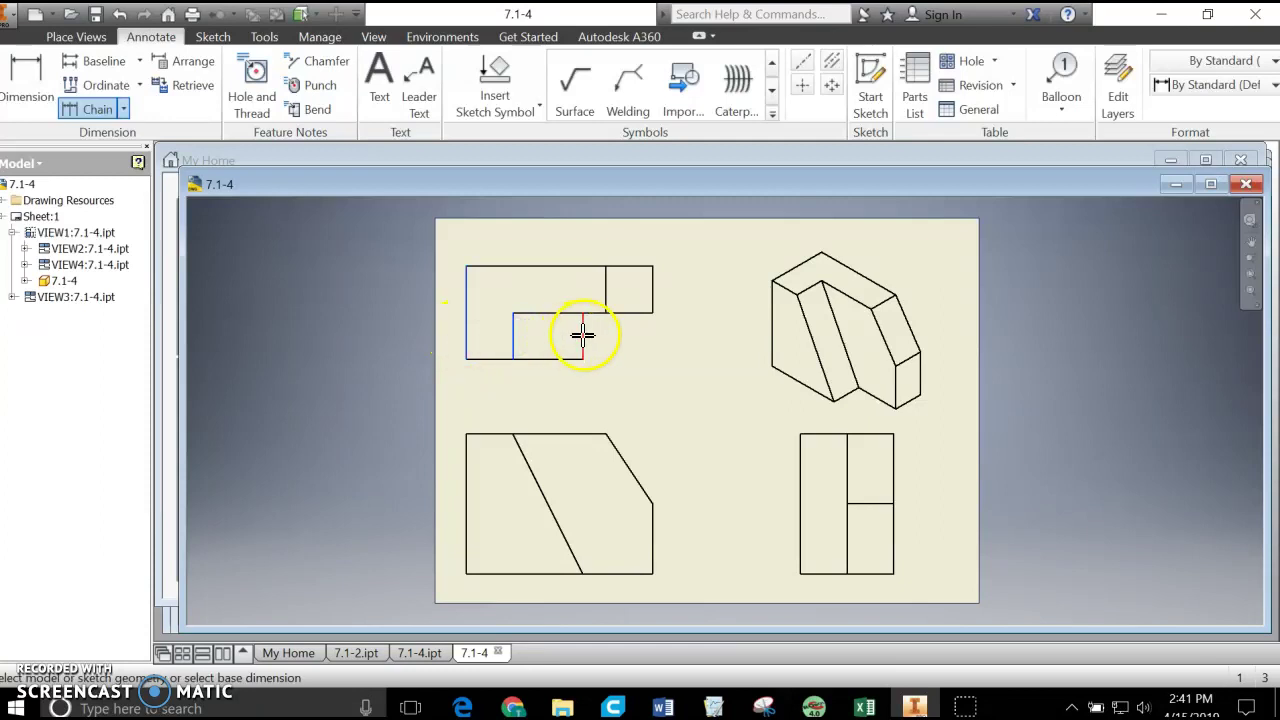
pyautogui.click(607, 290)
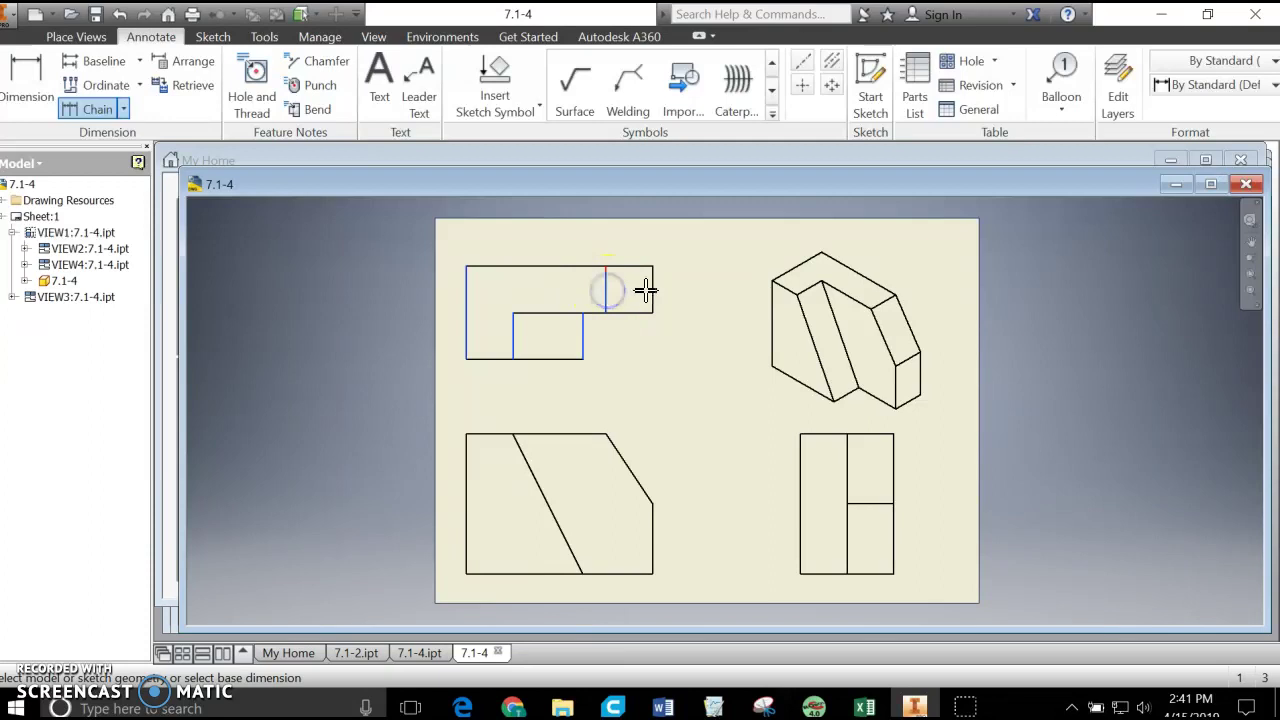
pyautogui.rightClick(652, 289)
pyautogui.click(723, 292)
pyautogui.click(593, 404)
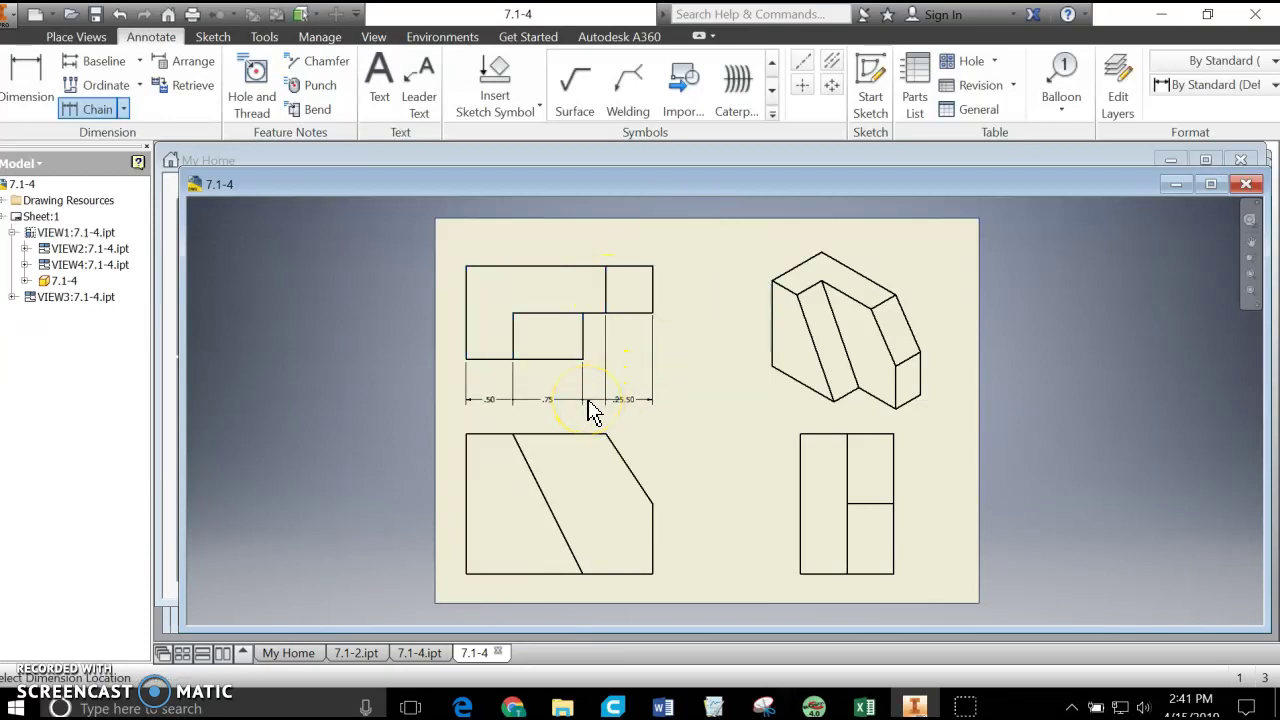
pyautogui.rightClick(586, 400)
pyautogui.click(606, 408)
pyautogui.click(794, 410)
pyautogui.click(790, 470)
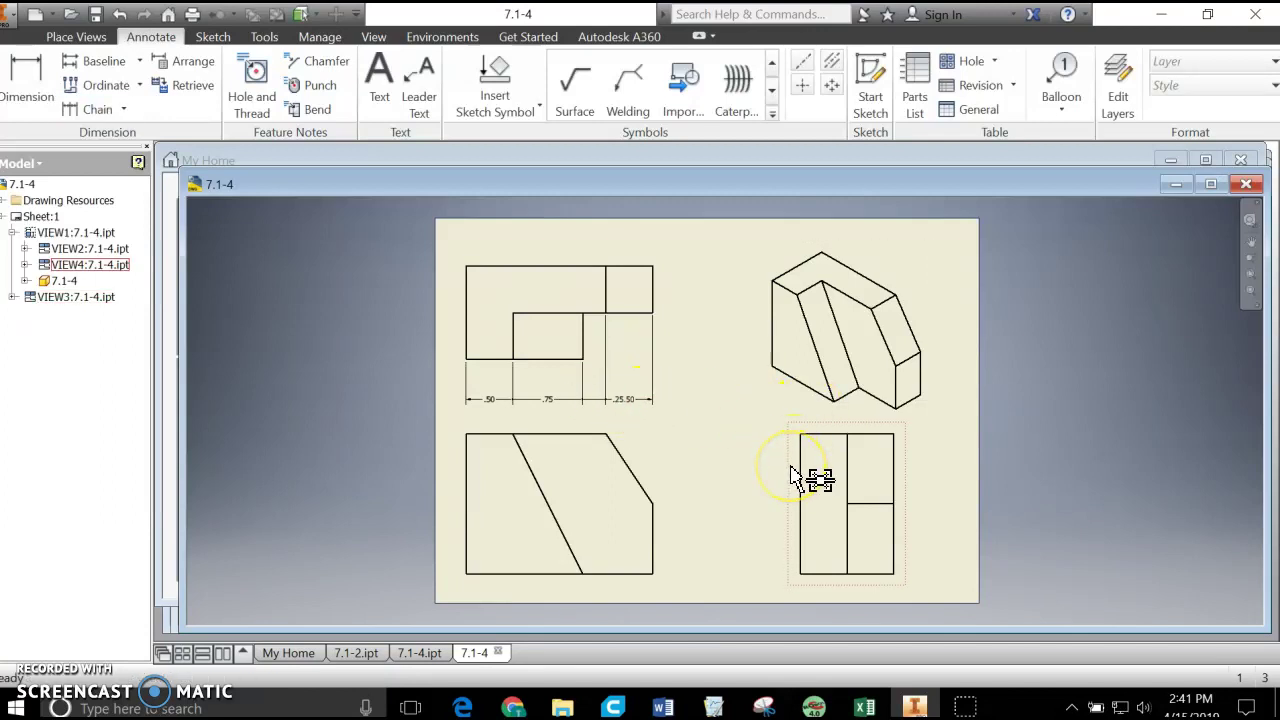
pyautogui.click(414, 449)
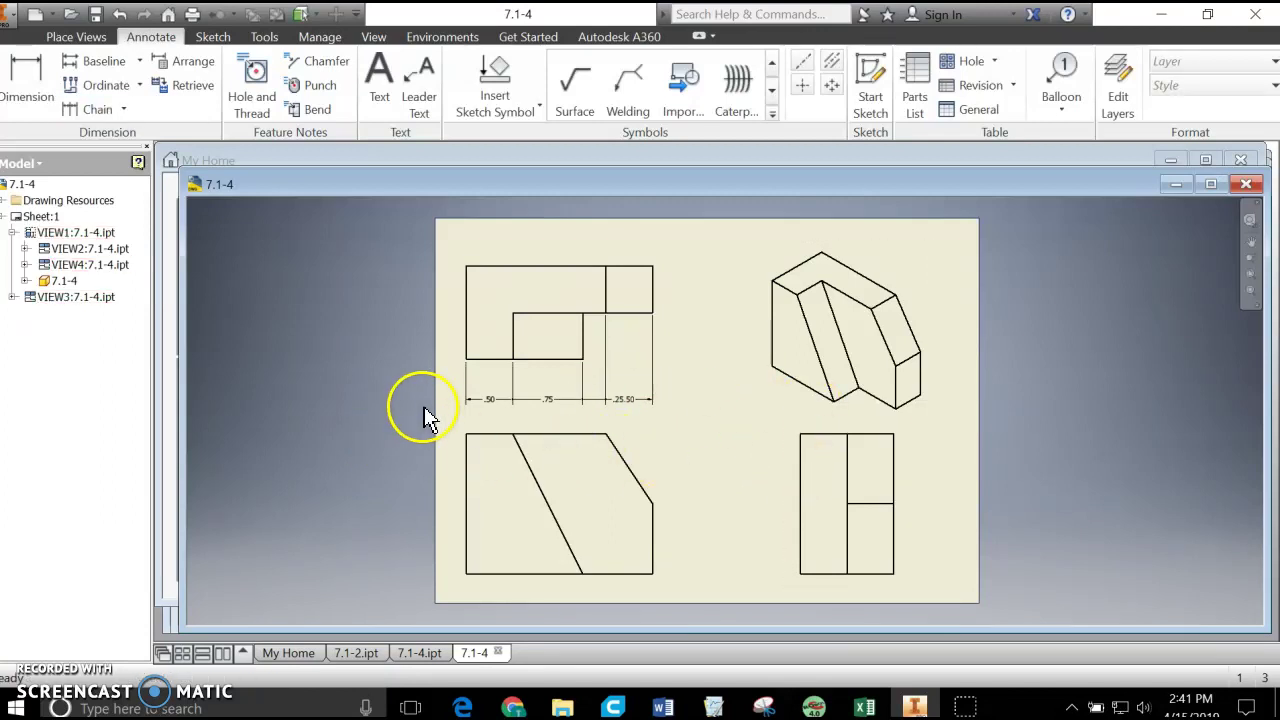
pyautogui.click(478, 400)
pyautogui.moveTo(478, 400); pyautogui.dragTo(457, 251)
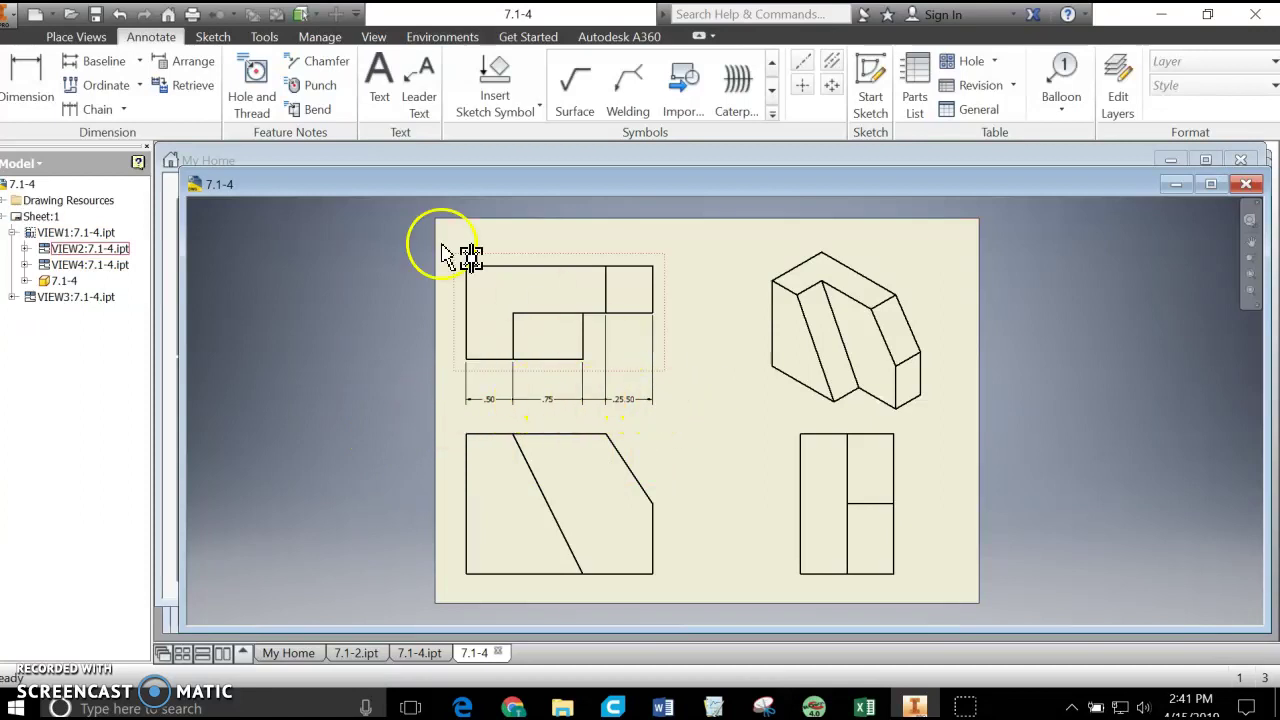
# - Create a chain set of vertical dimensions across the top view's bottom, middle and top horizontal edges, placed right of the view
pyautogui.click(97, 109)
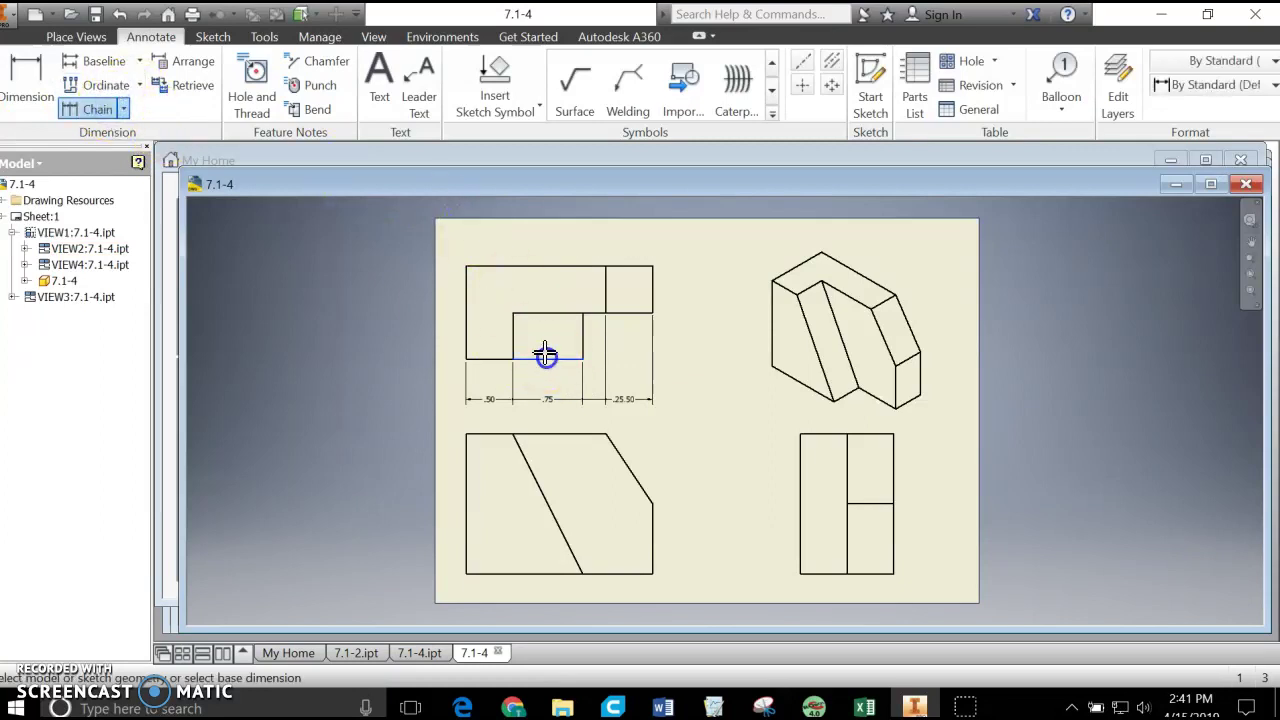
pyautogui.click(547, 312)
pyautogui.click(548, 265)
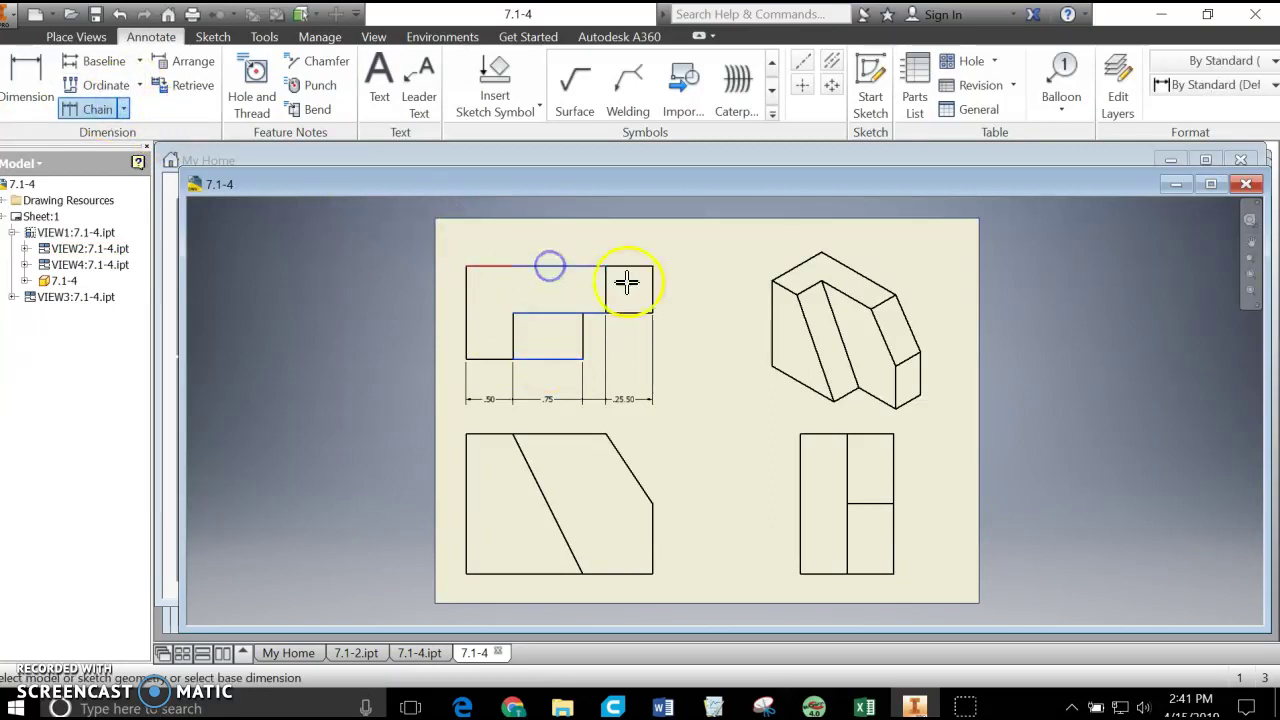
pyautogui.rightClick(579, 265)
pyautogui.click(633, 265)
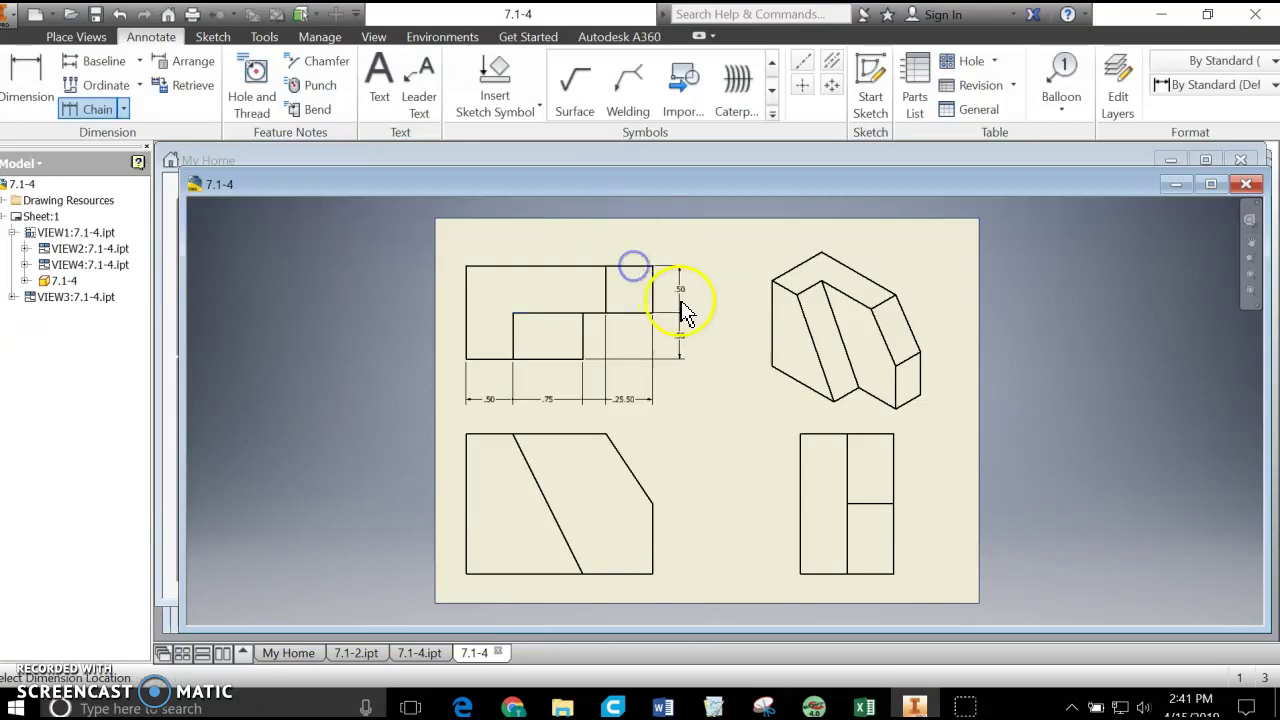
pyautogui.click(700, 298)
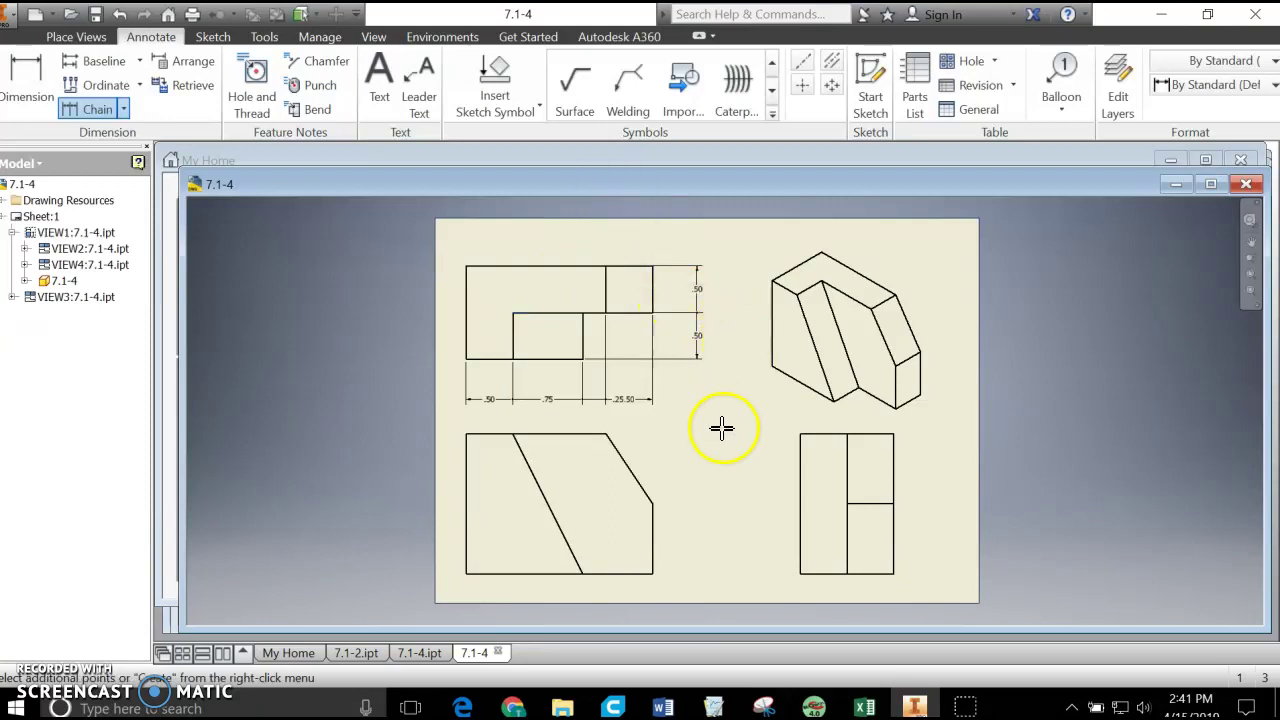
pyautogui.click(705, 347)
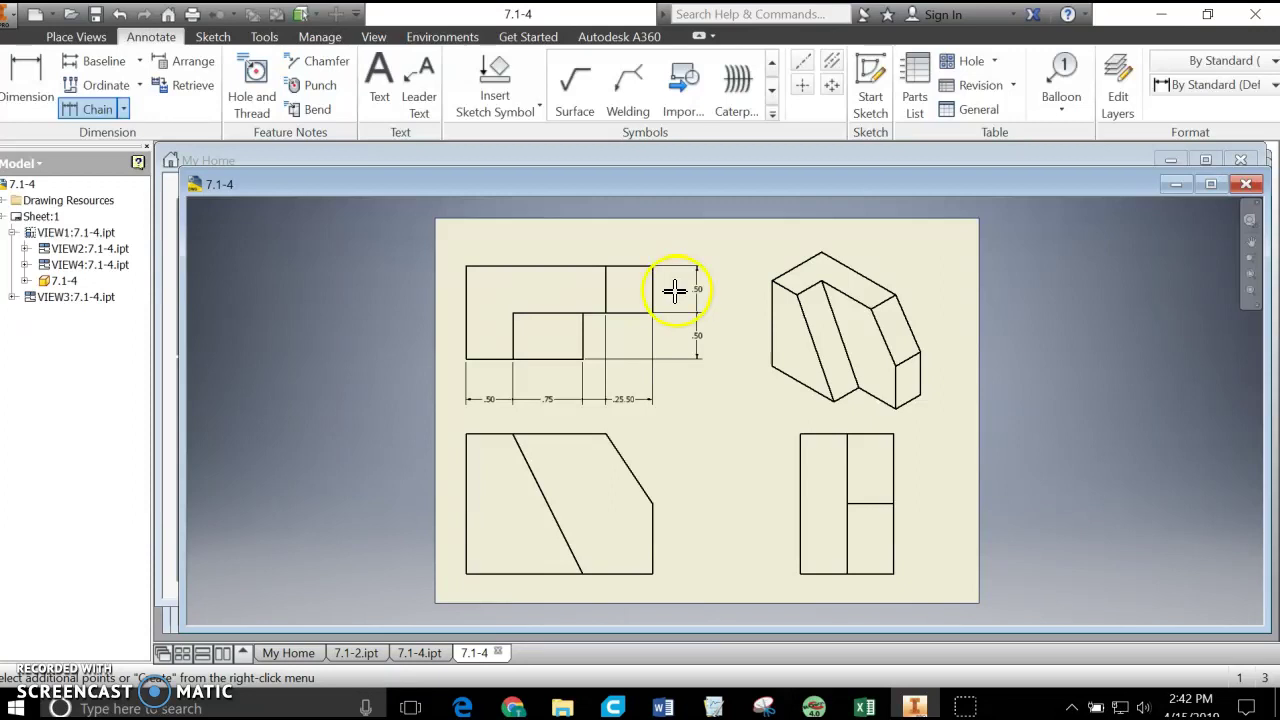
# - Delete all horizontal and vertical chain dimensions around the top view
pyautogui.rightClick(630, 408)
pyautogui.click(665, 378)
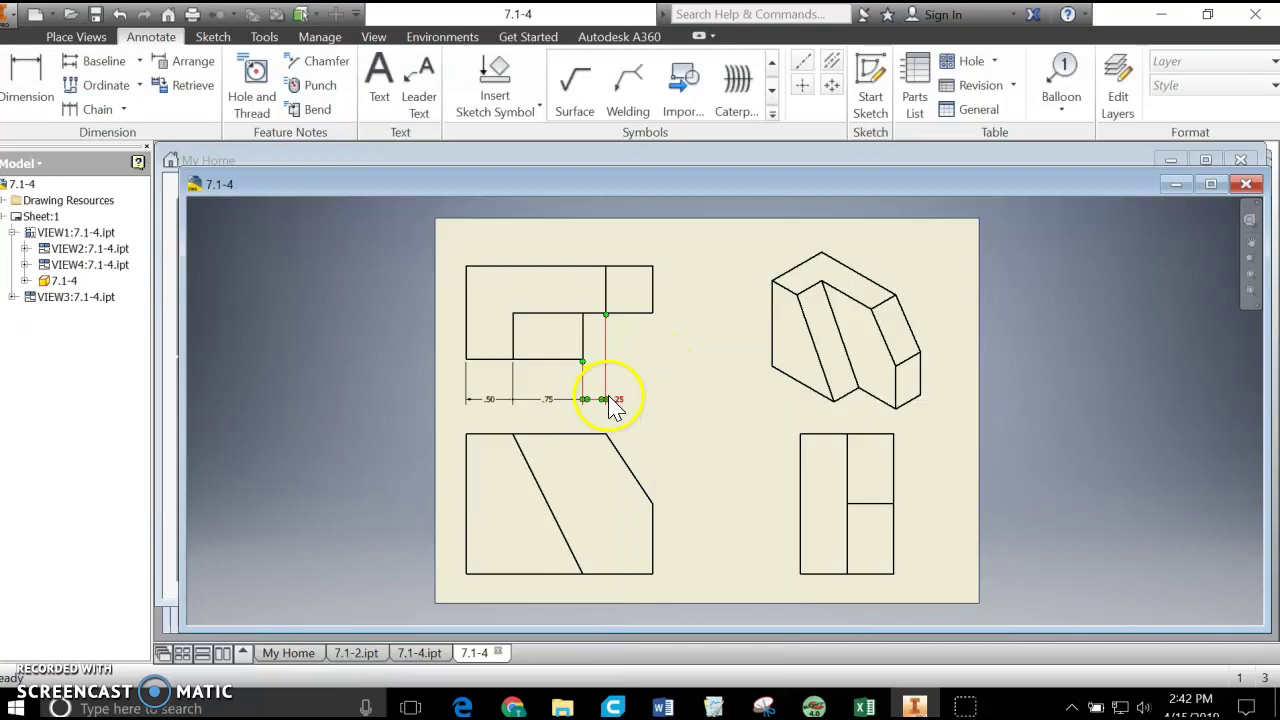
pyautogui.rightClick(618, 399)
pyautogui.click(640, 384)
pyautogui.rightClick(562, 399)
pyautogui.click(585, 381)
pyautogui.rightClick(488, 410)
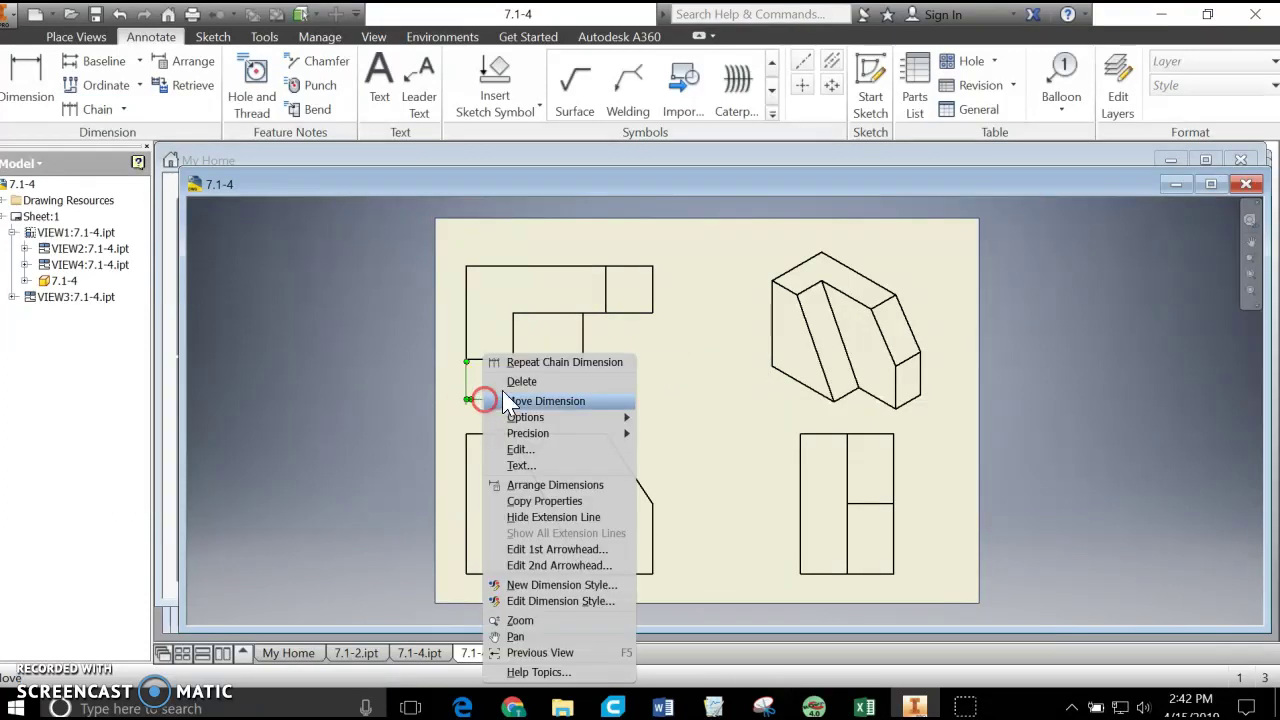
pyautogui.click(510, 382)
pyautogui.click(33, 65)
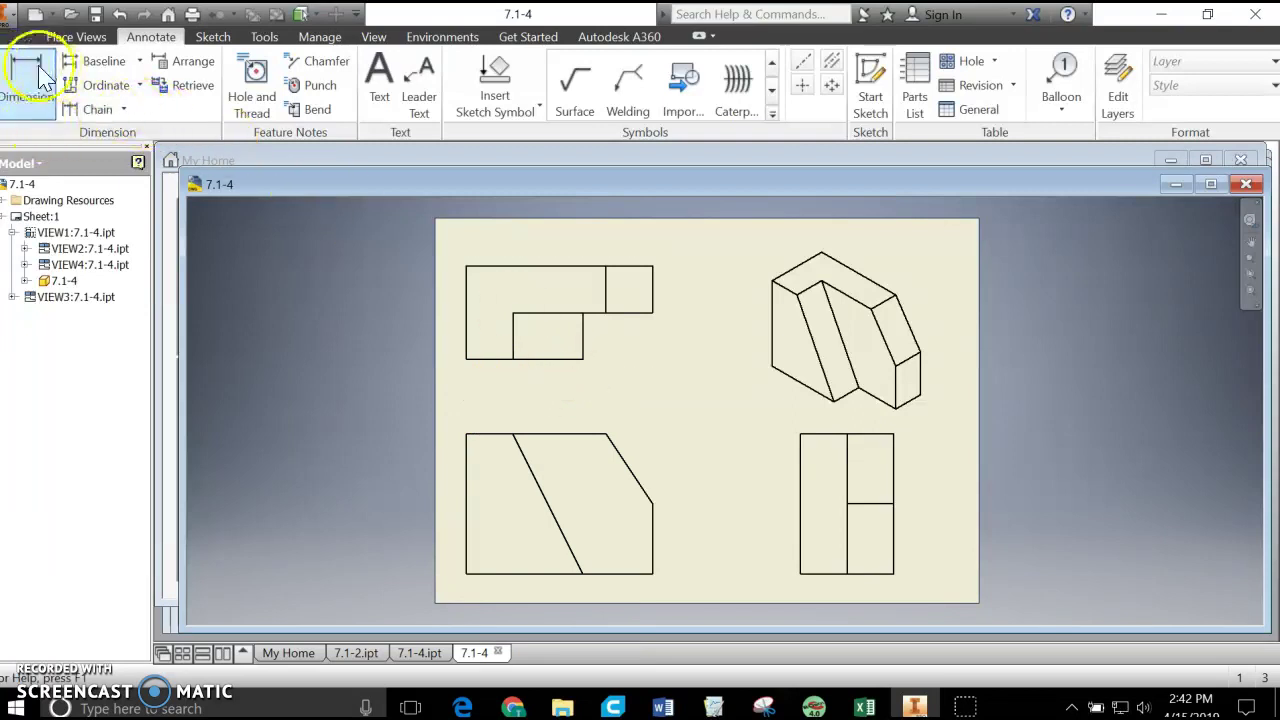
pyautogui.click(468, 318)
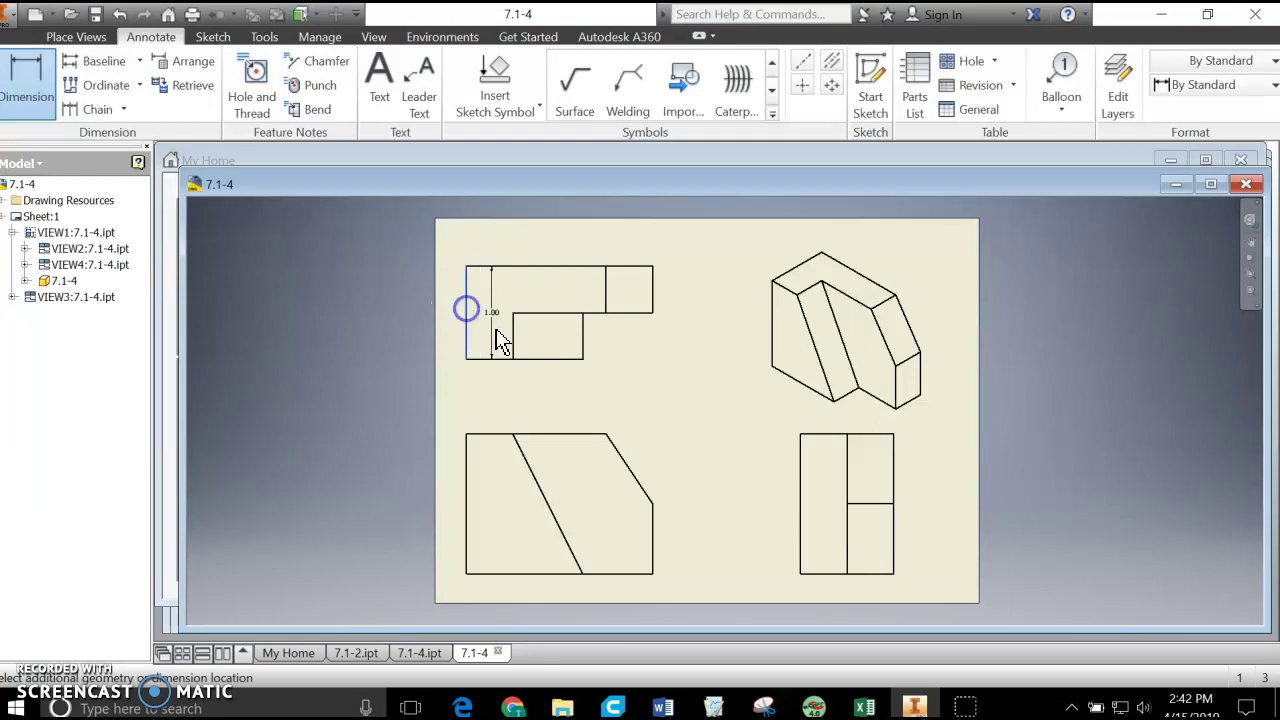
pyautogui.rightClick(605, 291)
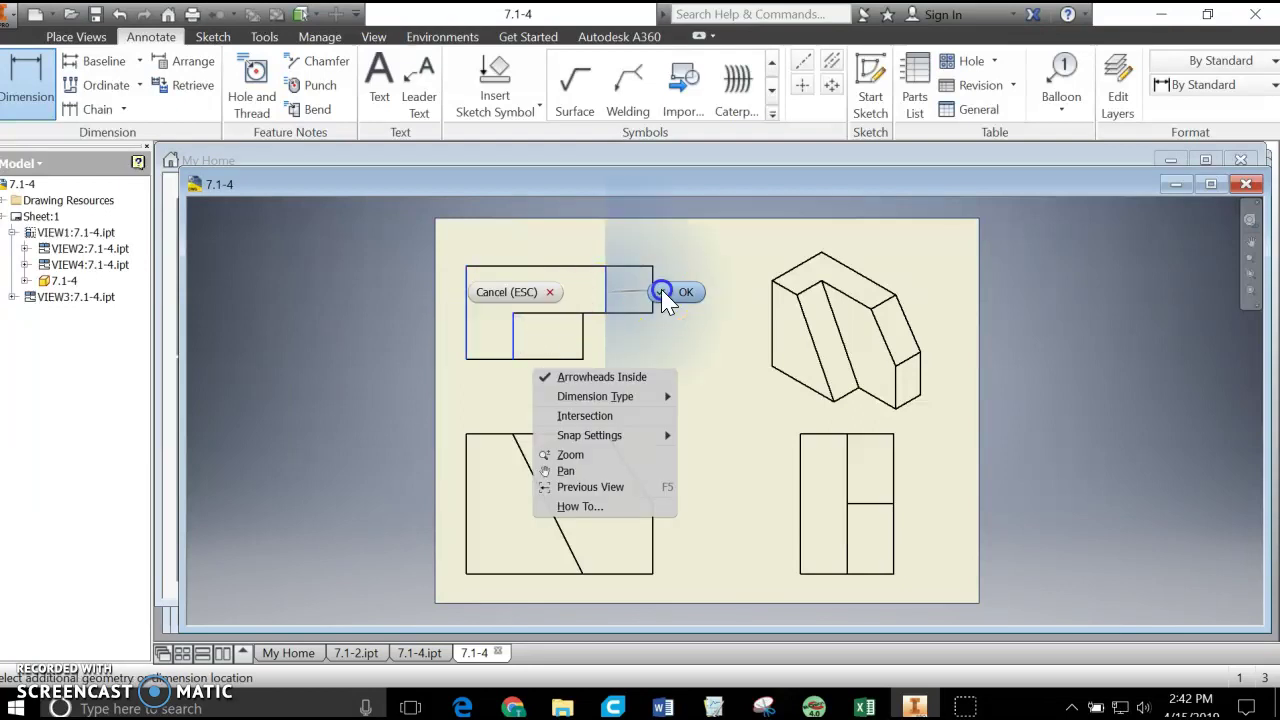
pyautogui.click(661, 289)
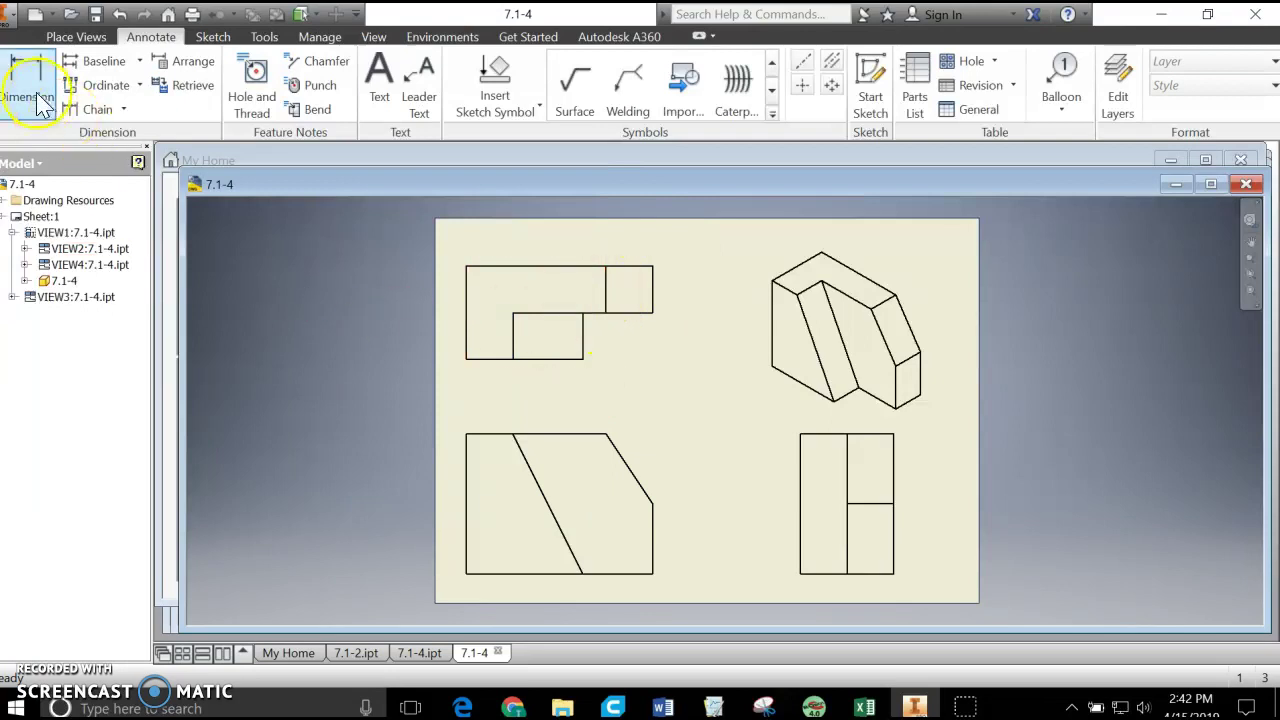
# - Chain-dimension the top view from its left edge to the lower block's left edge and the inner vertical line near the right end, placed below
pyautogui.click(97, 109)
pyautogui.click(467, 308)
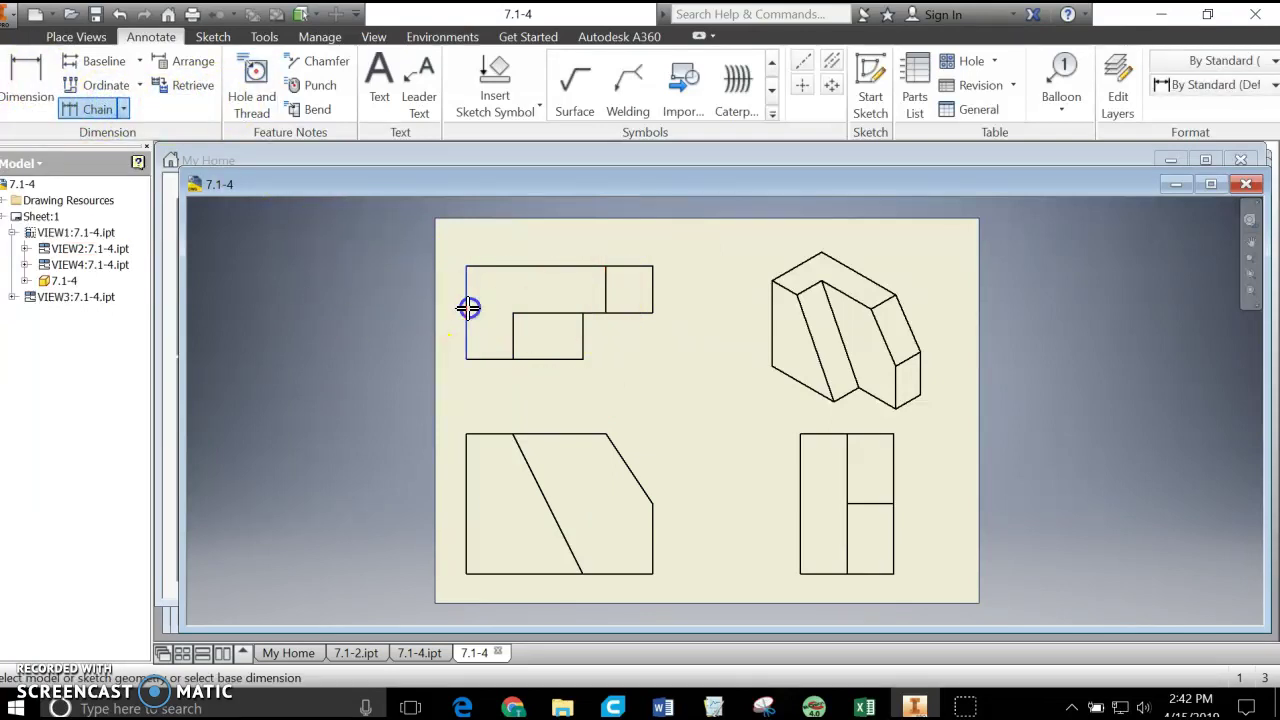
pyautogui.click(605, 291)
pyautogui.rightClick(605, 291)
pyautogui.click(690, 290)
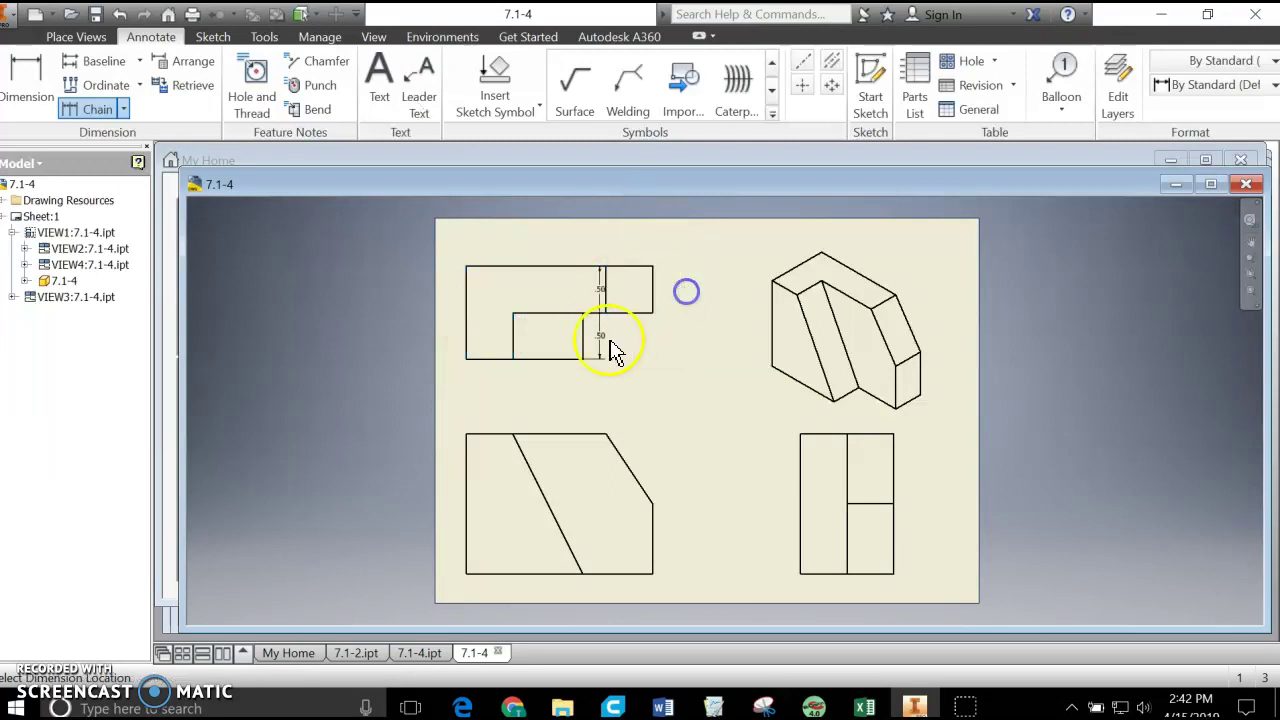
pyautogui.click(553, 383)
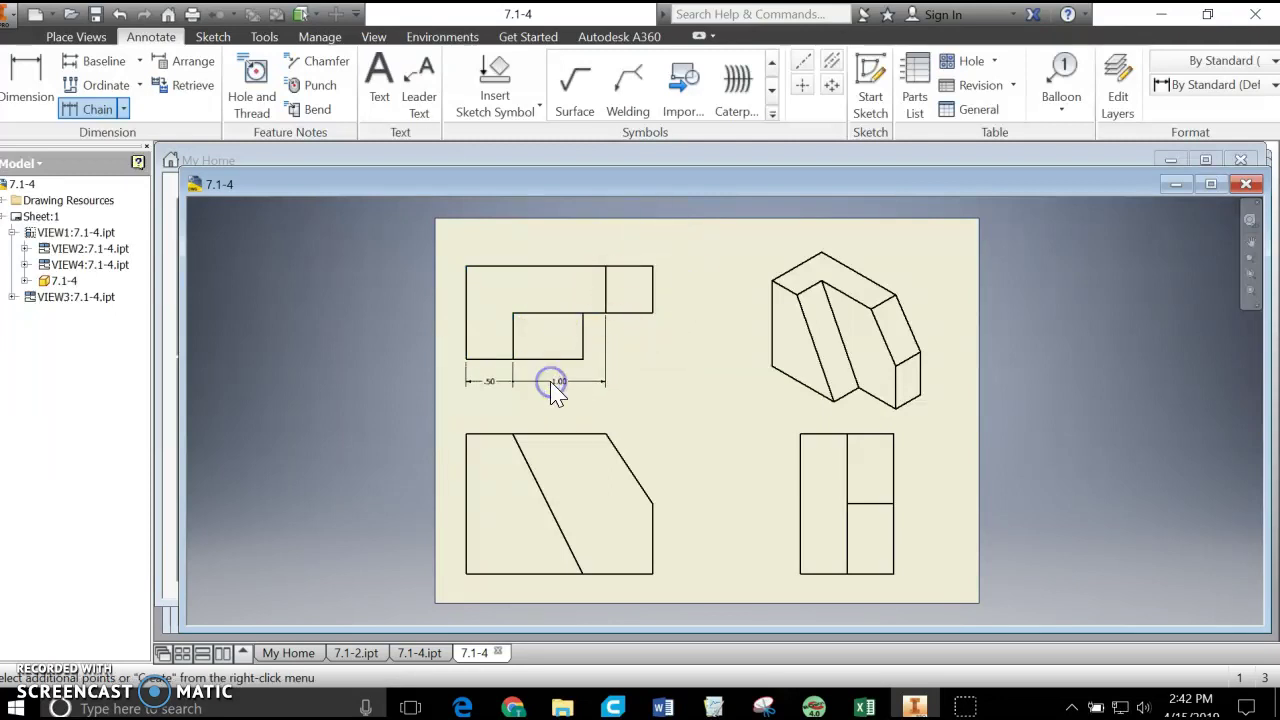
# - Redo the horizontal chain dimensions from the top view's left edge through the lower block's left edge to the inner vertical line, placed slightly lower
pyautogui.click(38, 78)
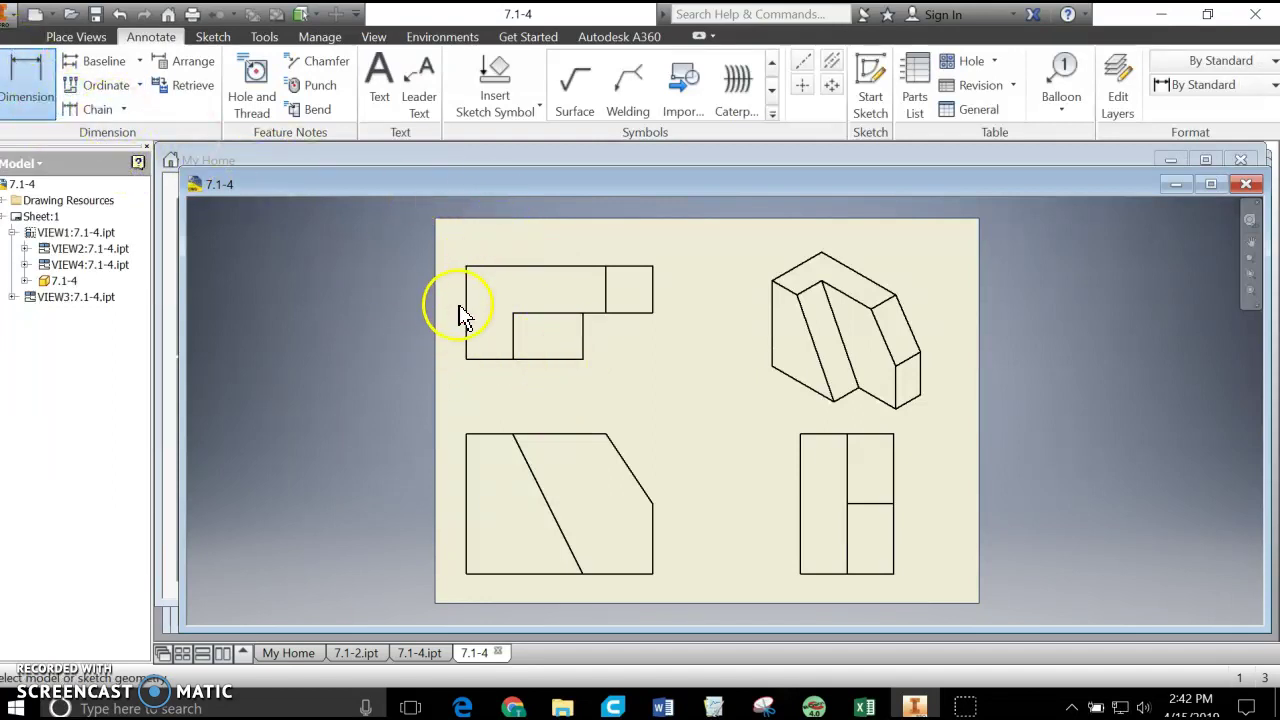
pyautogui.click(97, 109)
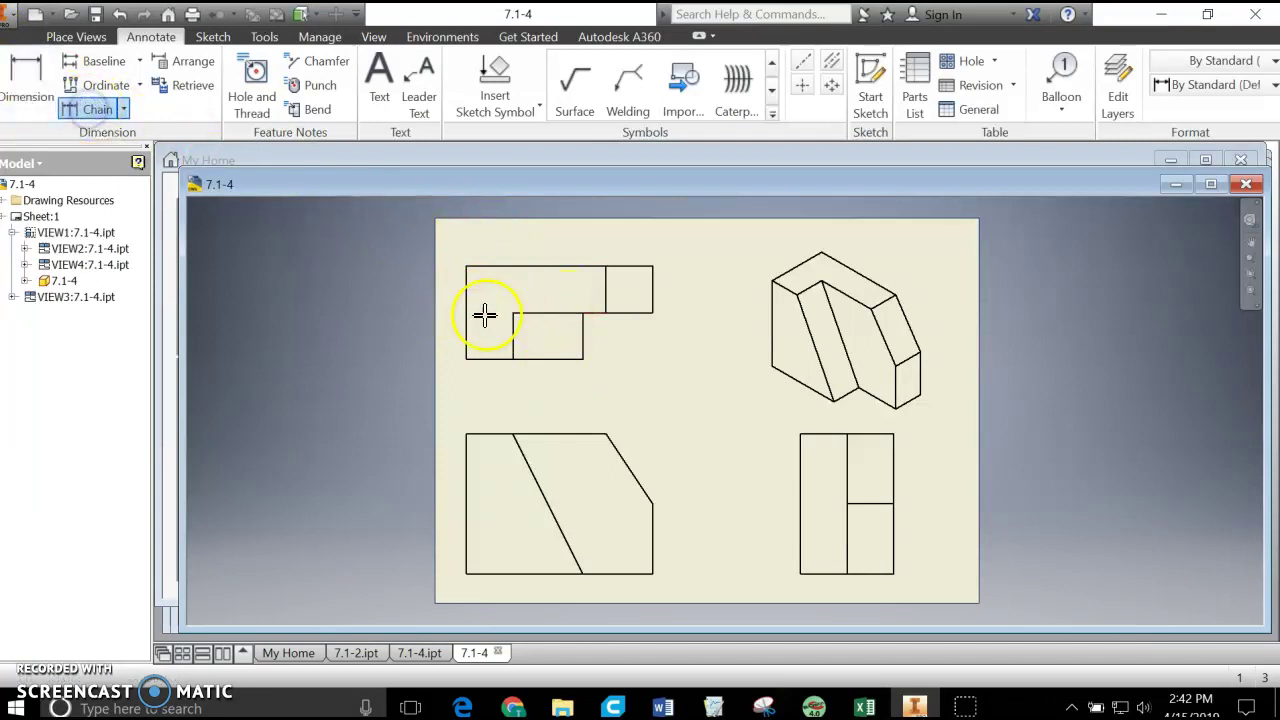
pyautogui.click(607, 300)
pyautogui.rightClick(608, 302)
pyautogui.click(686, 306)
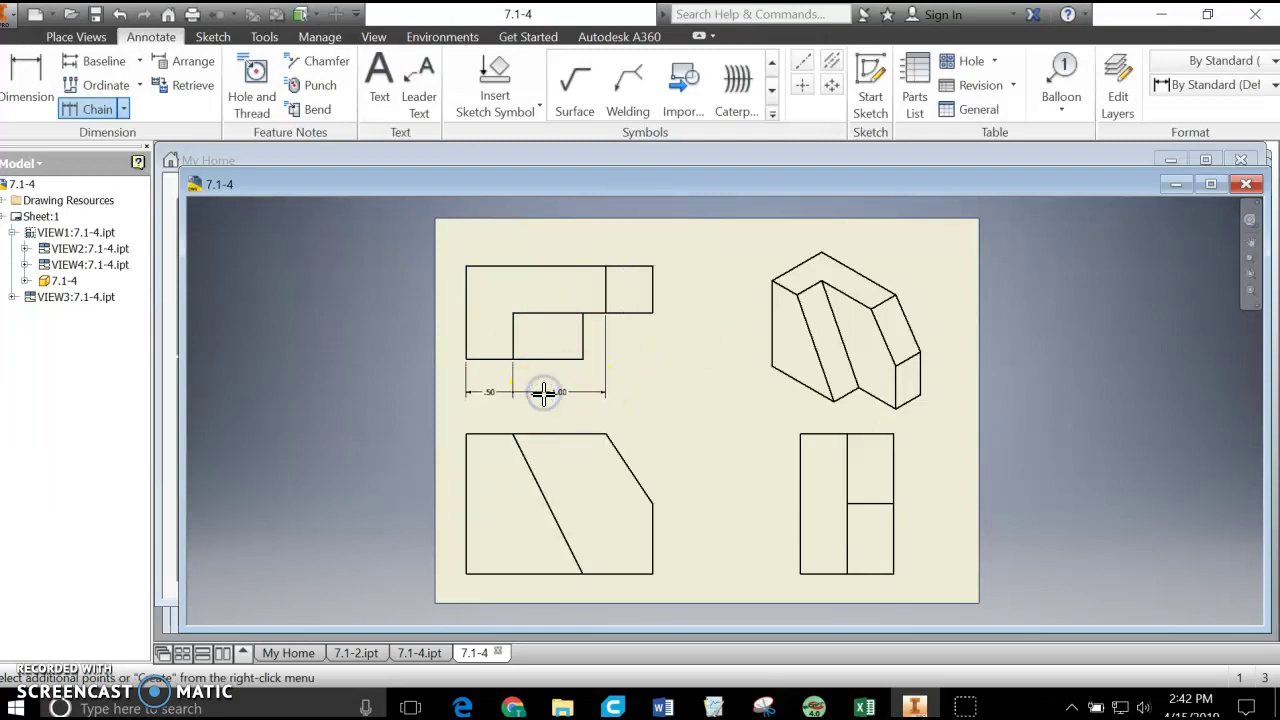
pyautogui.click(543, 392)
# - Add an overall width dimension between the top view's left and right edges, placed below the horizontal chain dimensions
pyautogui.click(22, 75)
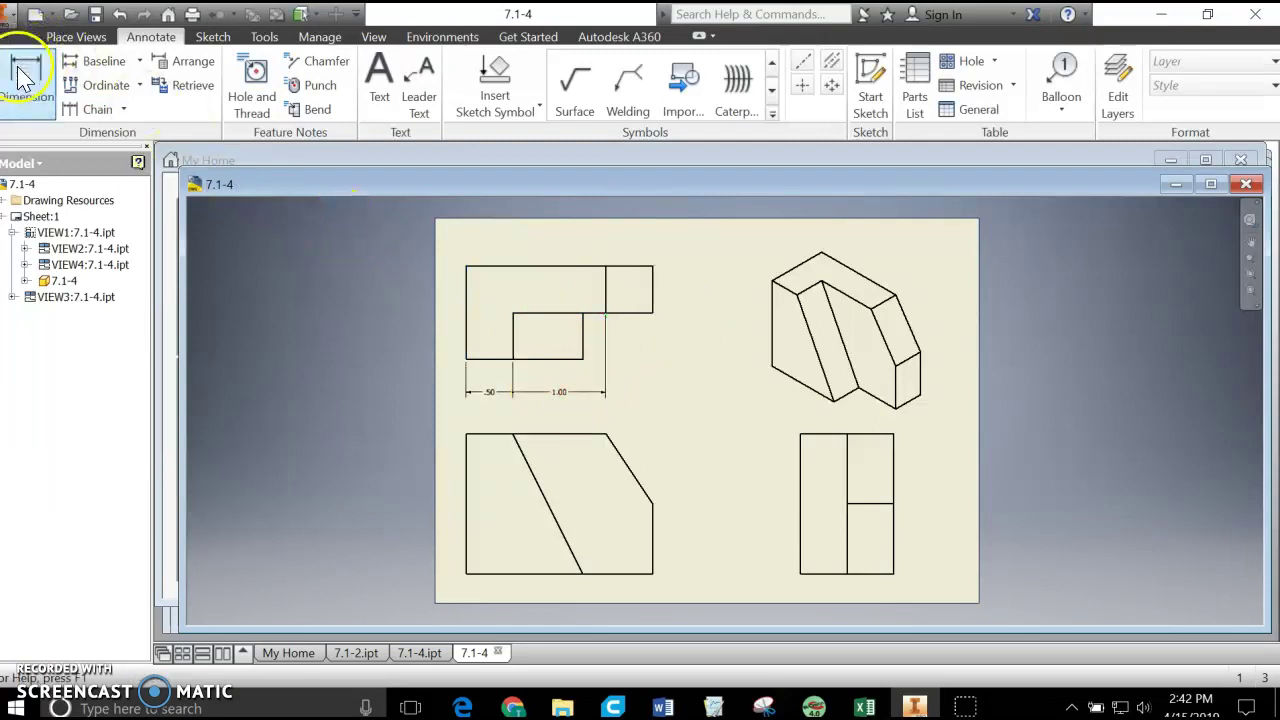
pyautogui.click(466, 310)
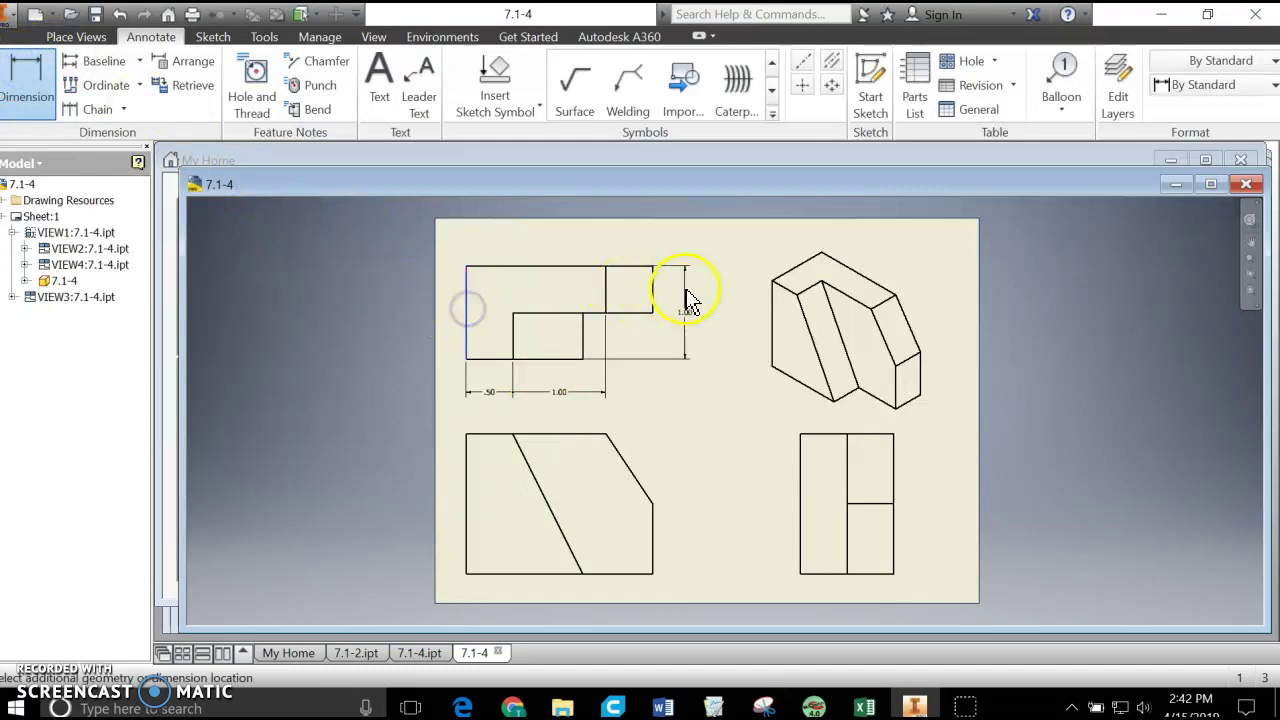
pyautogui.click(652, 289)
pyautogui.click(619, 414)
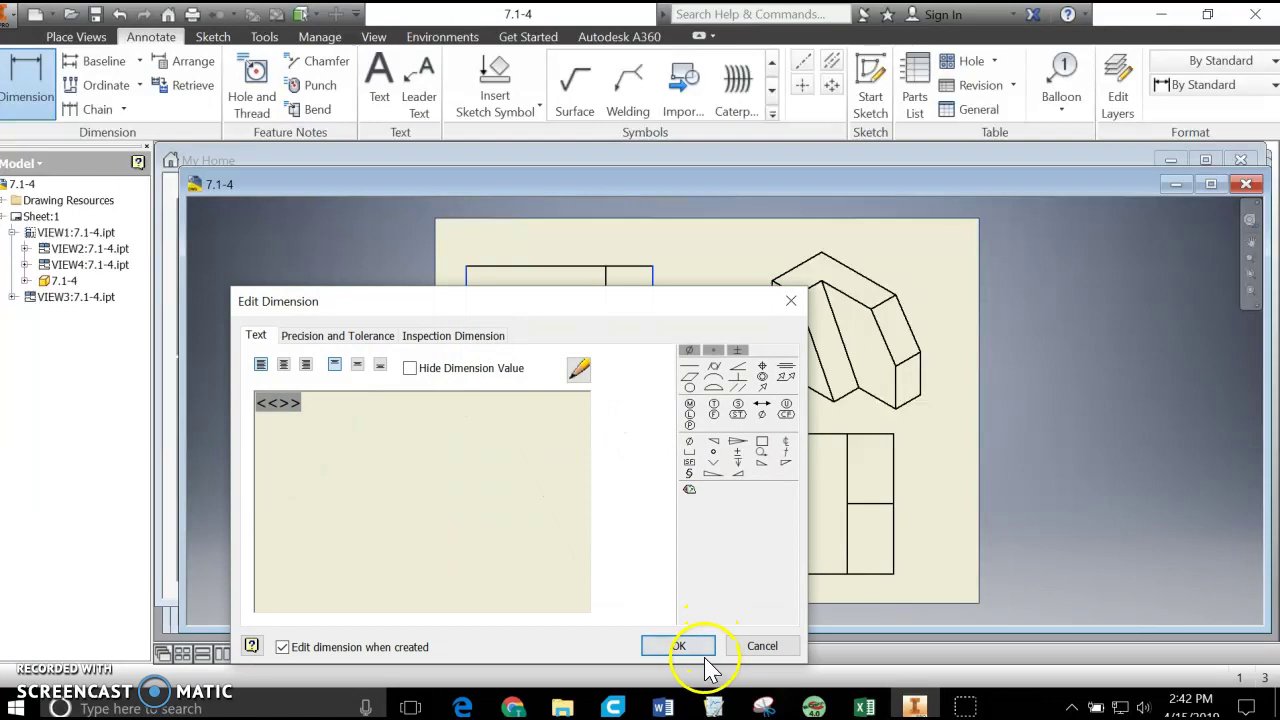
pyautogui.click(700, 650)
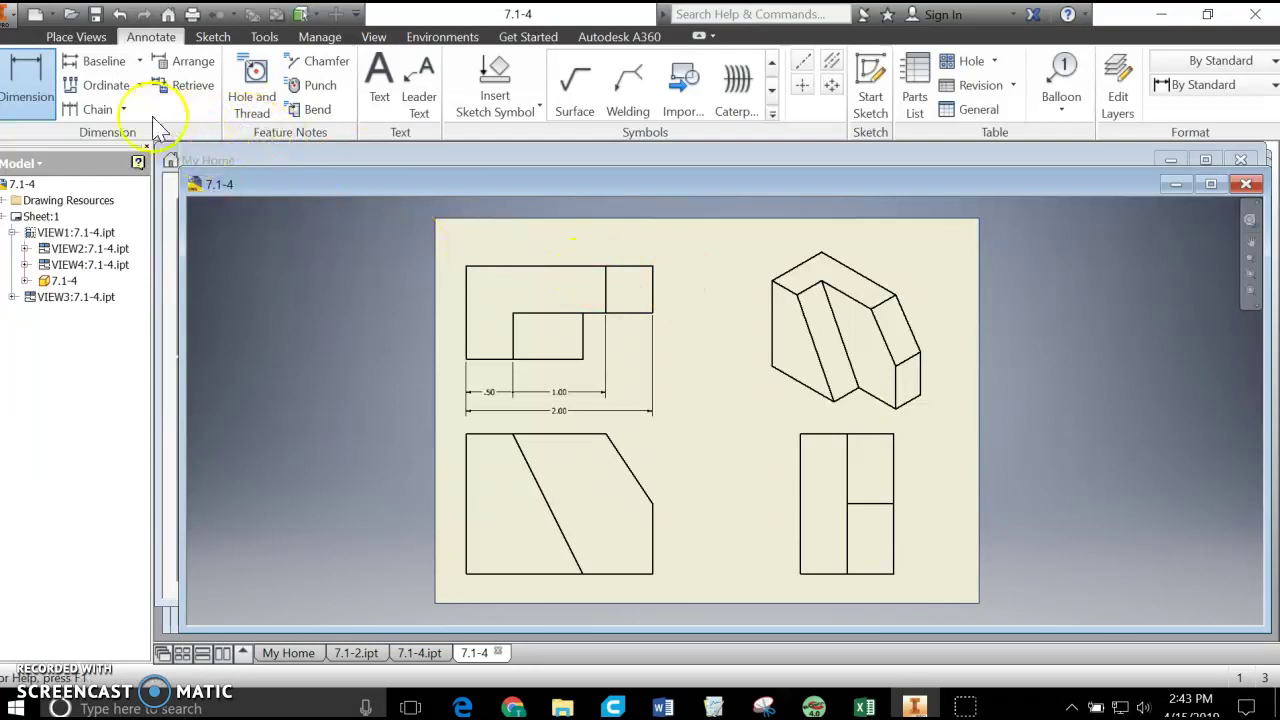
pyautogui.click(98, 109)
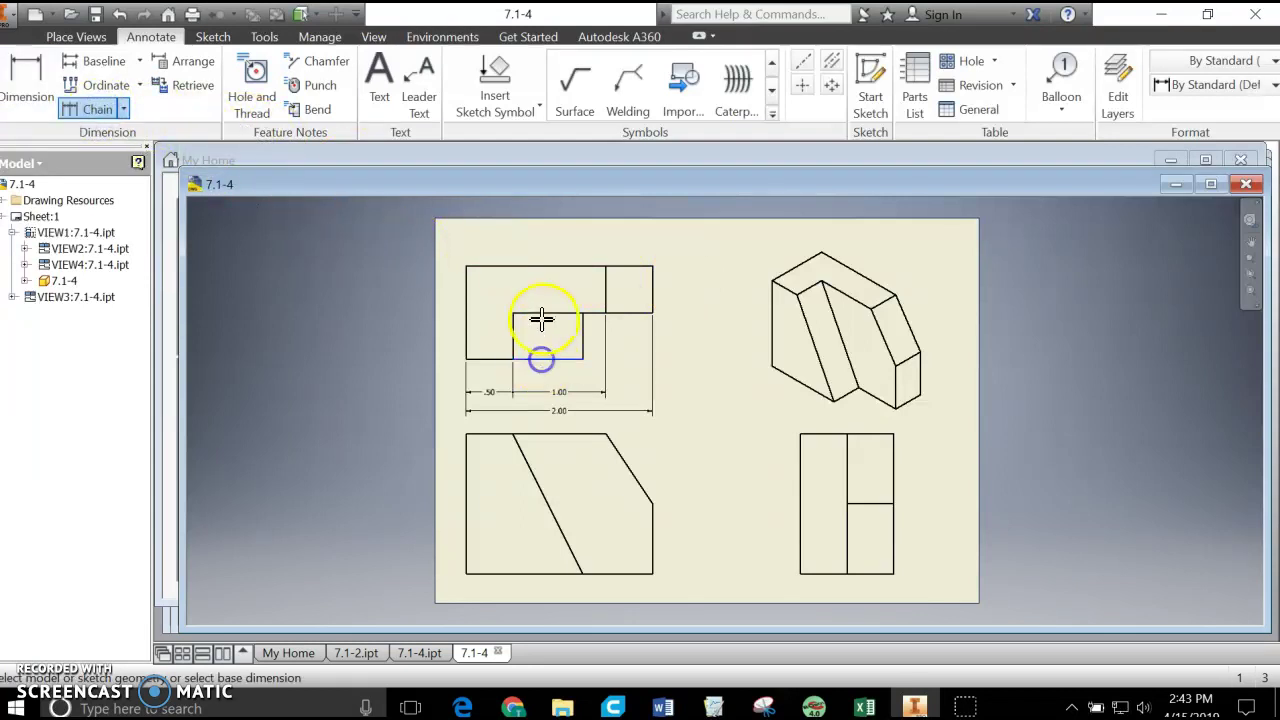
pyautogui.click(534, 267)
pyautogui.rightClick(534, 267)
pyautogui.click(643, 276)
pyautogui.click(705, 308)
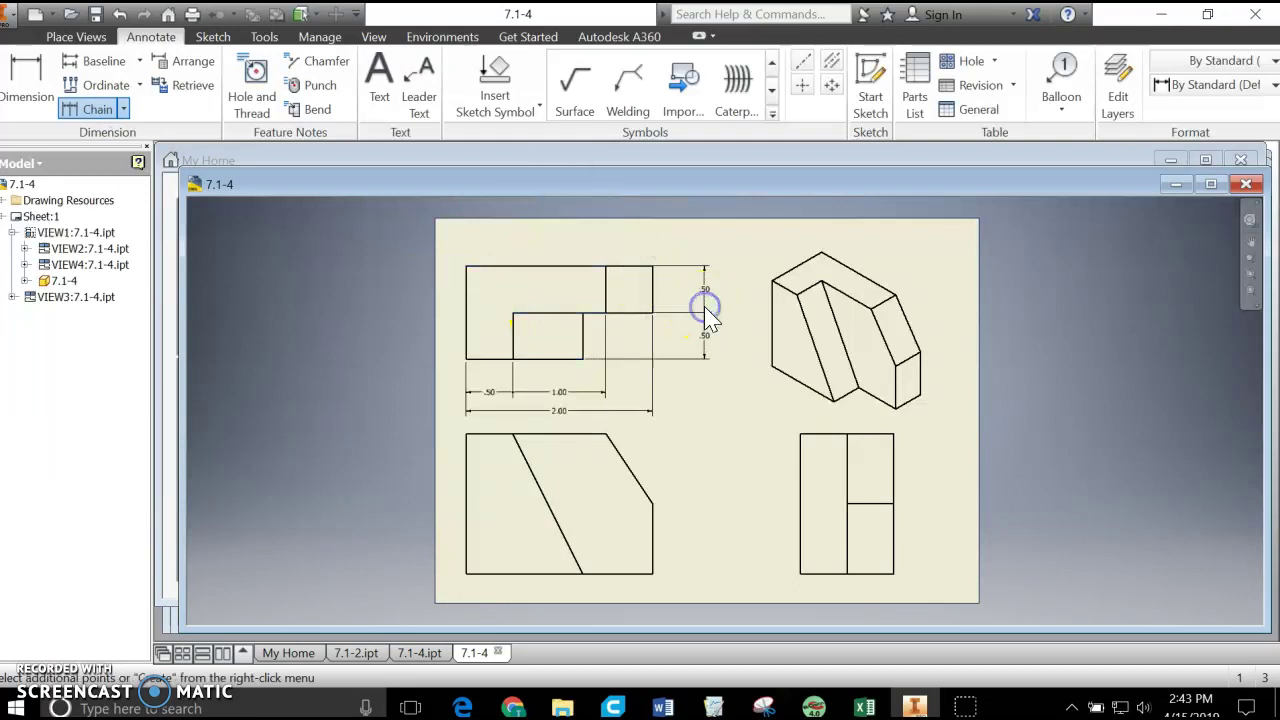
pyautogui.press('Escape')
pyautogui.click(505, 338)
pyautogui.click(537, 366)
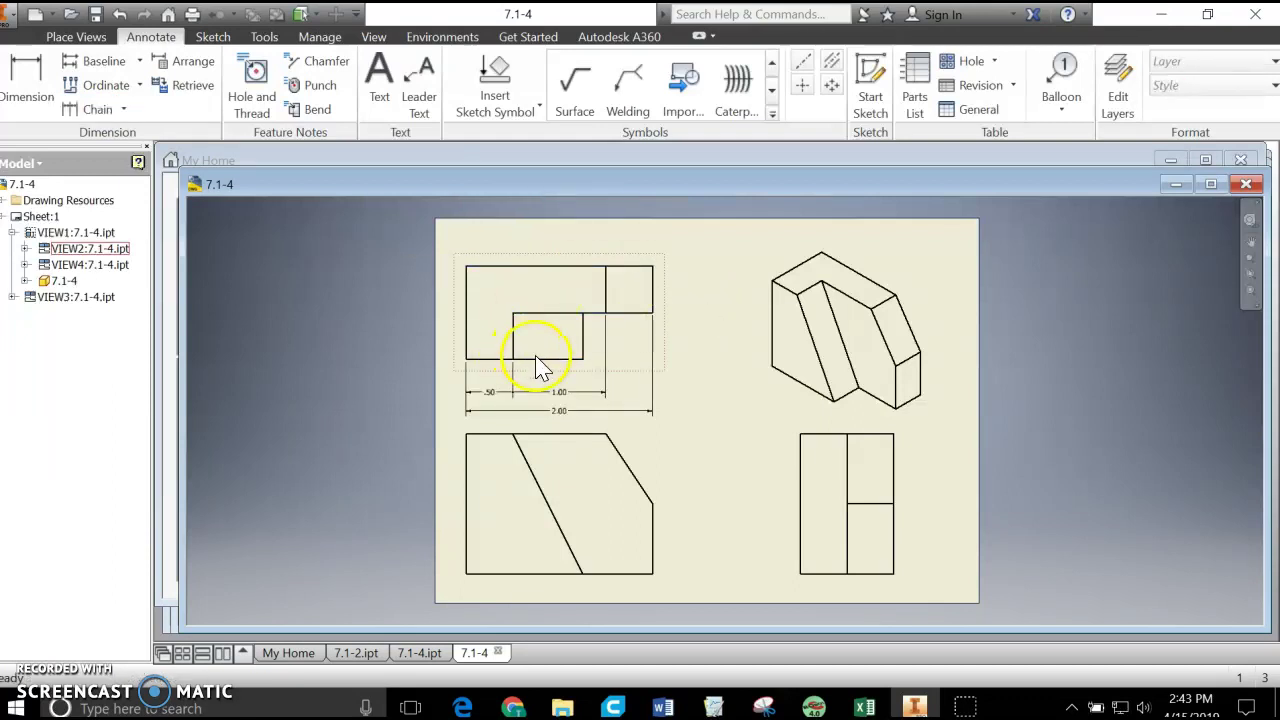
# - Create baseline vertical dimensions from the top view's bottom edge to its middle and top horizontal edges, placed right of the view
pyautogui.click(95, 70)
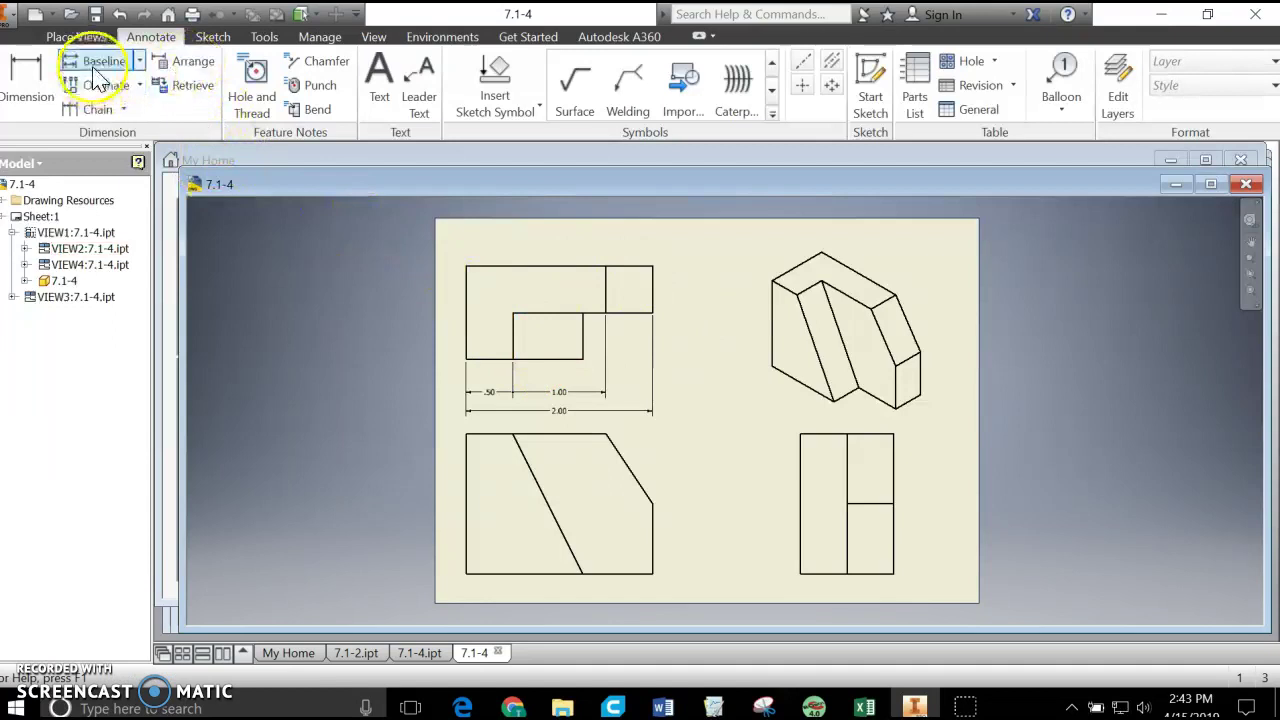
pyautogui.click(560, 357)
pyautogui.click(557, 314)
pyautogui.click(547, 267)
pyautogui.rightClick(547, 267)
pyautogui.click(632, 266)
pyautogui.click(693, 299)
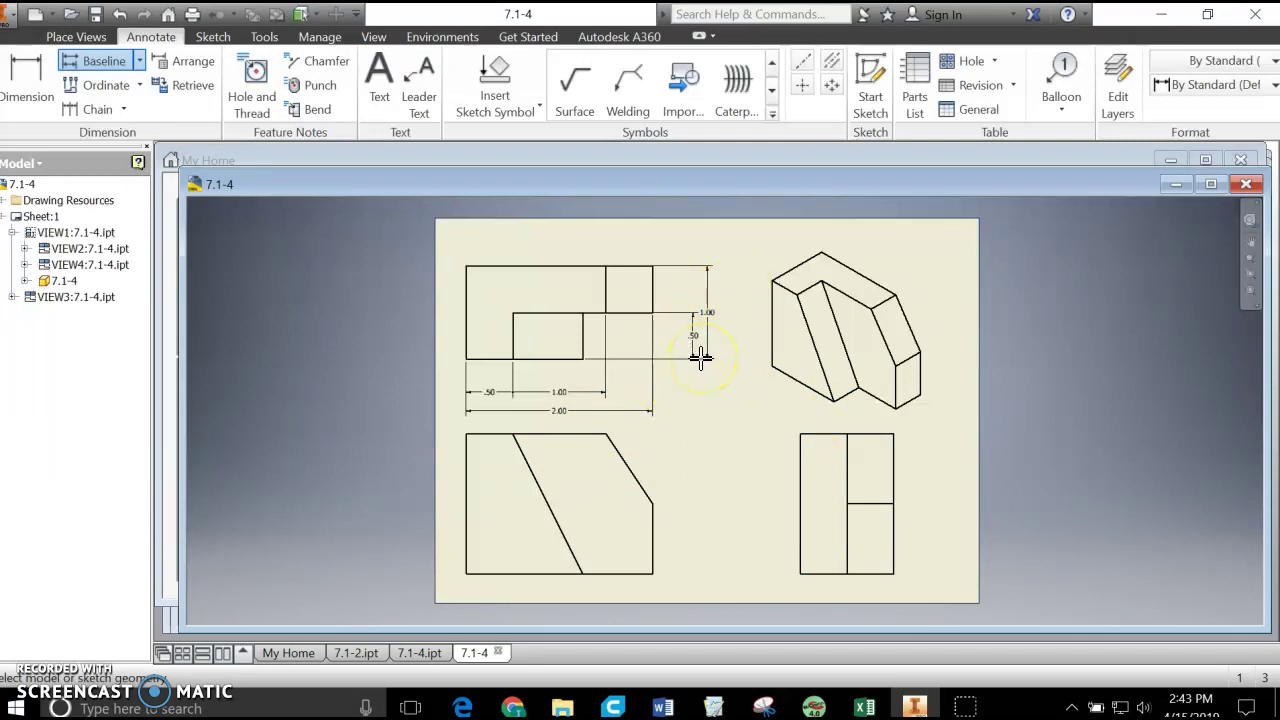
pyautogui.press('Escape')
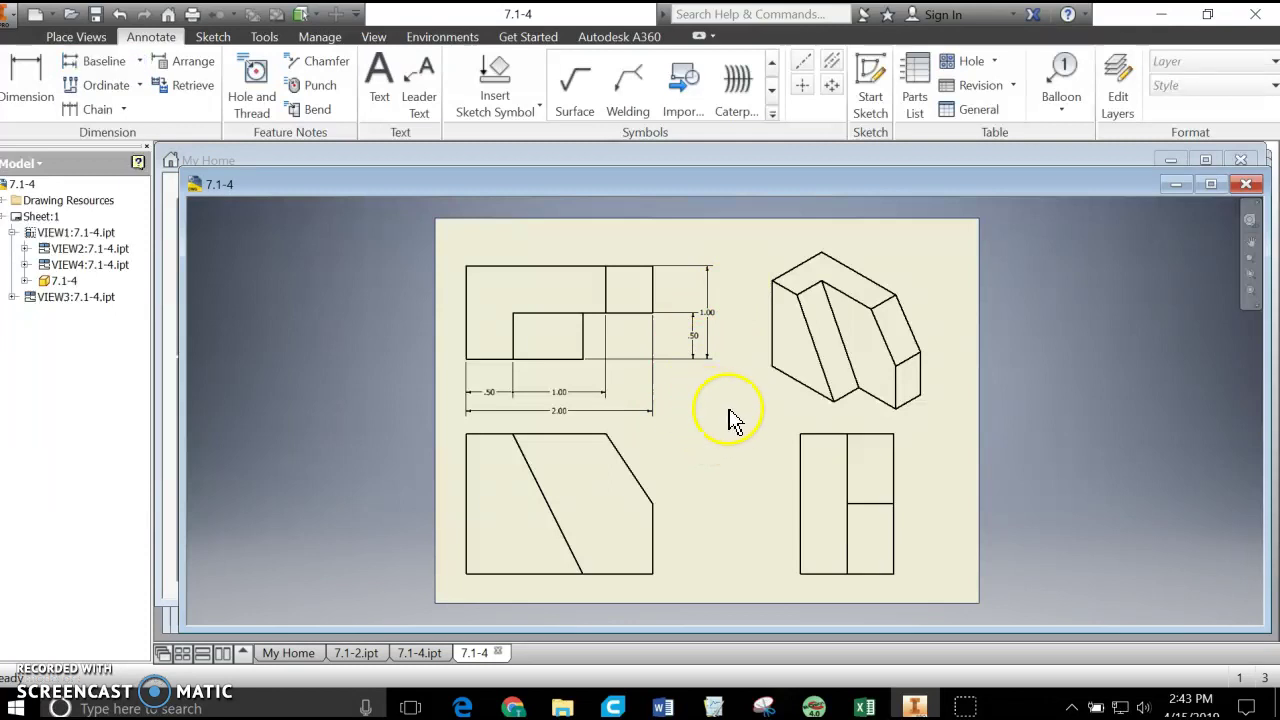
# - Give the vertical baseline dimensions a new dimension style, Default (ANSI)-01, with the vertical linear text orientation set to Inline - Vertical
pyautogui.click(697, 350)
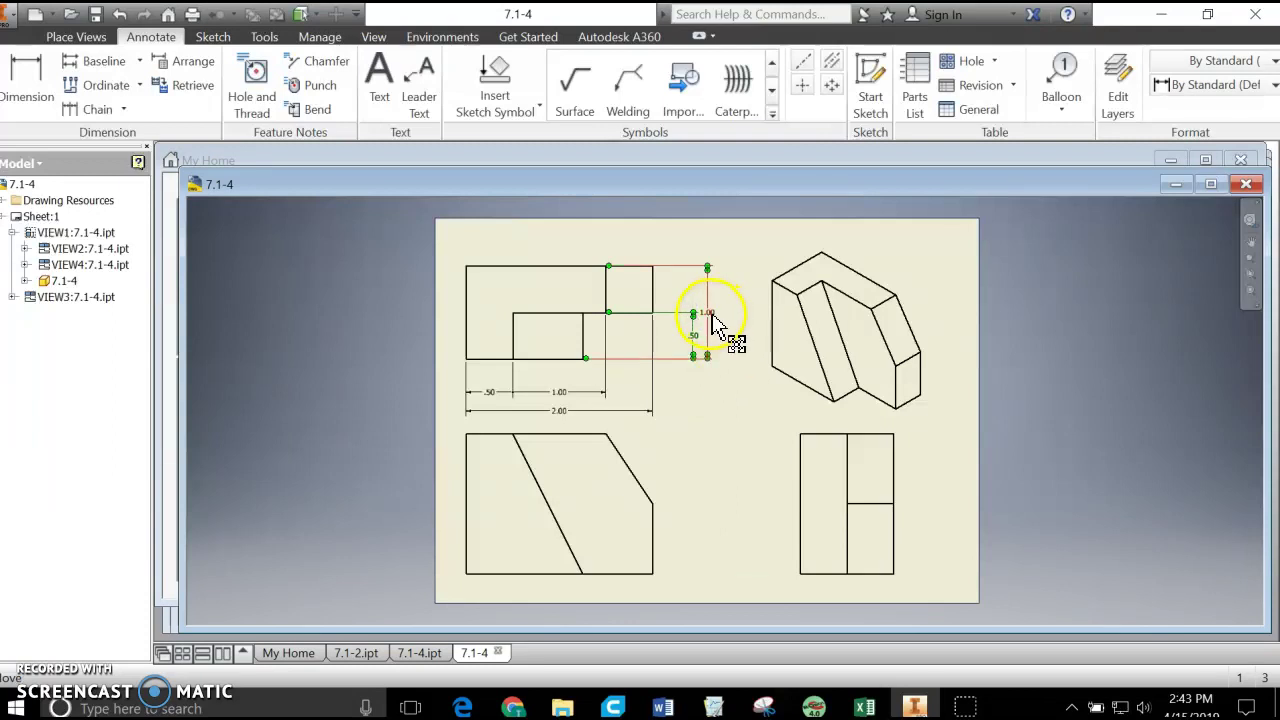
pyautogui.rightClick(712, 316)
pyautogui.click(758, 478)
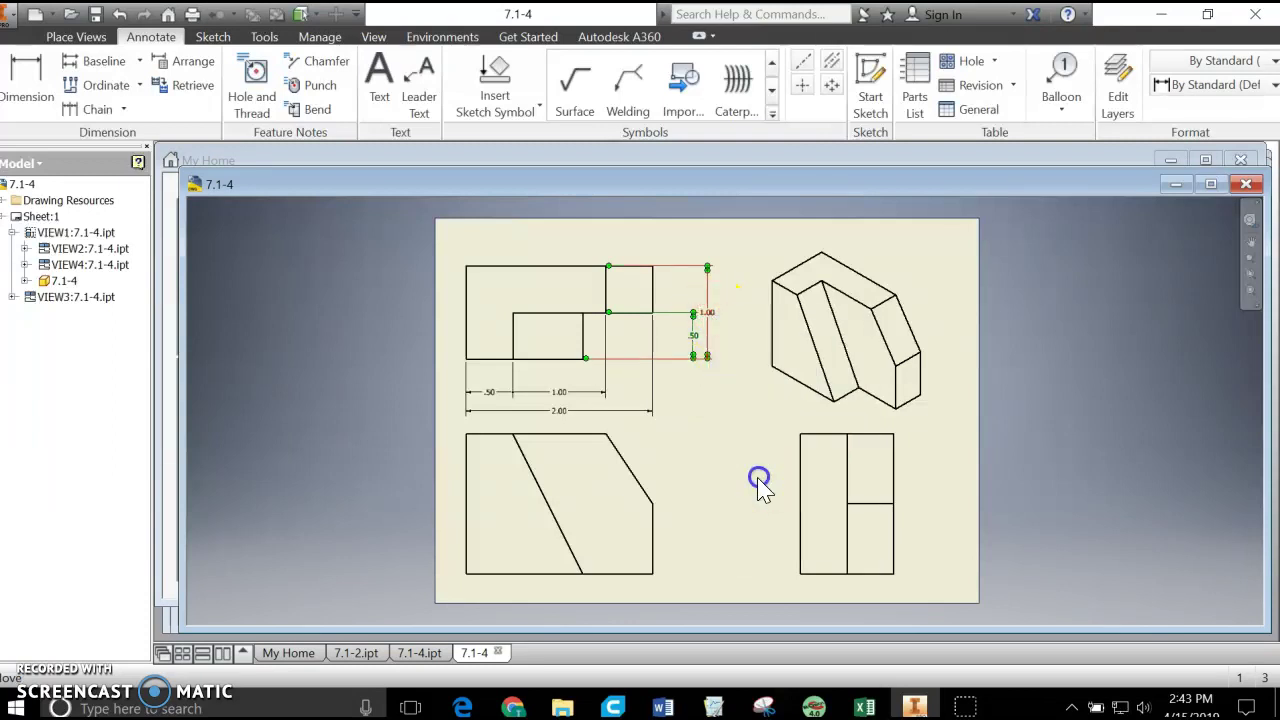
pyautogui.click(484, 124)
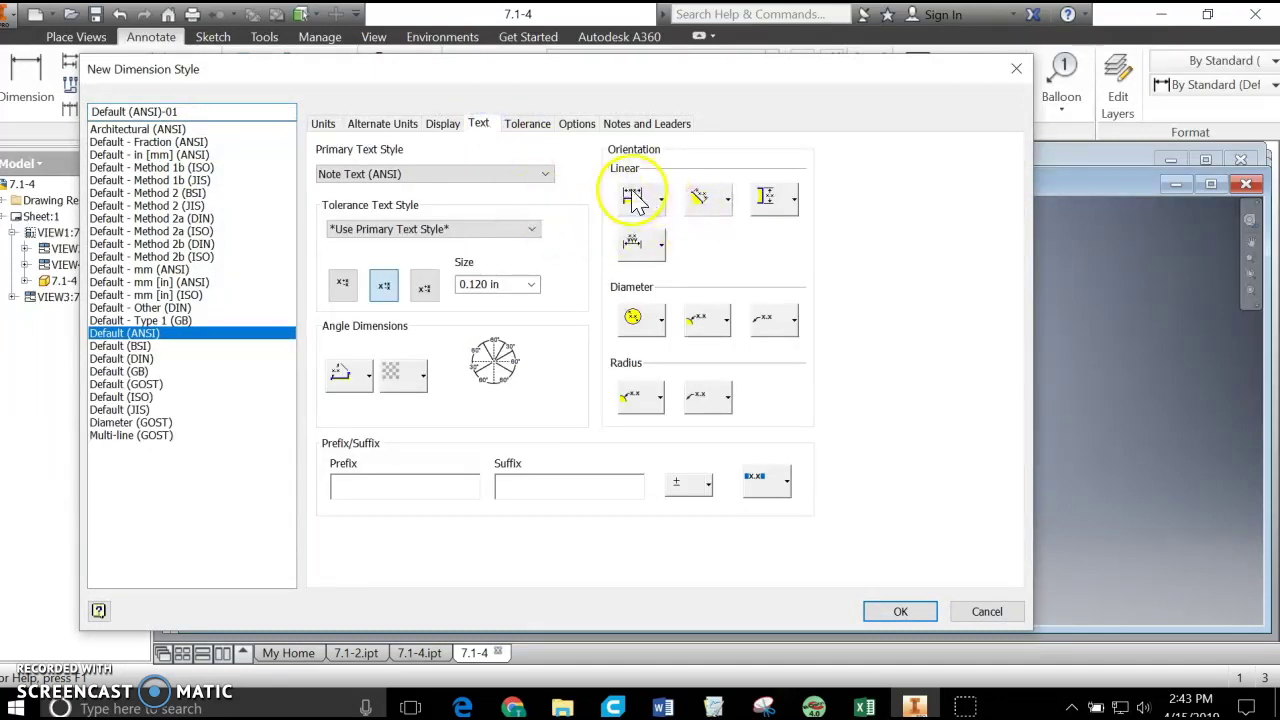
pyautogui.click(792, 201)
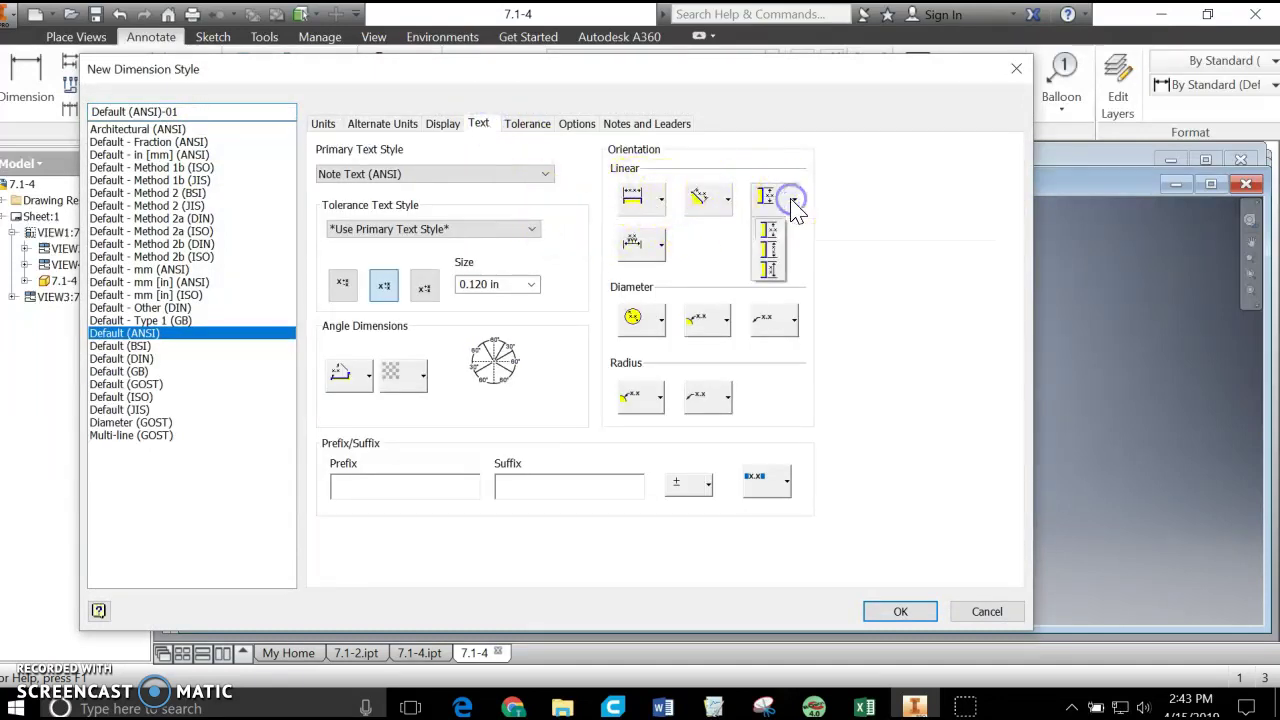
pyautogui.click(778, 231)
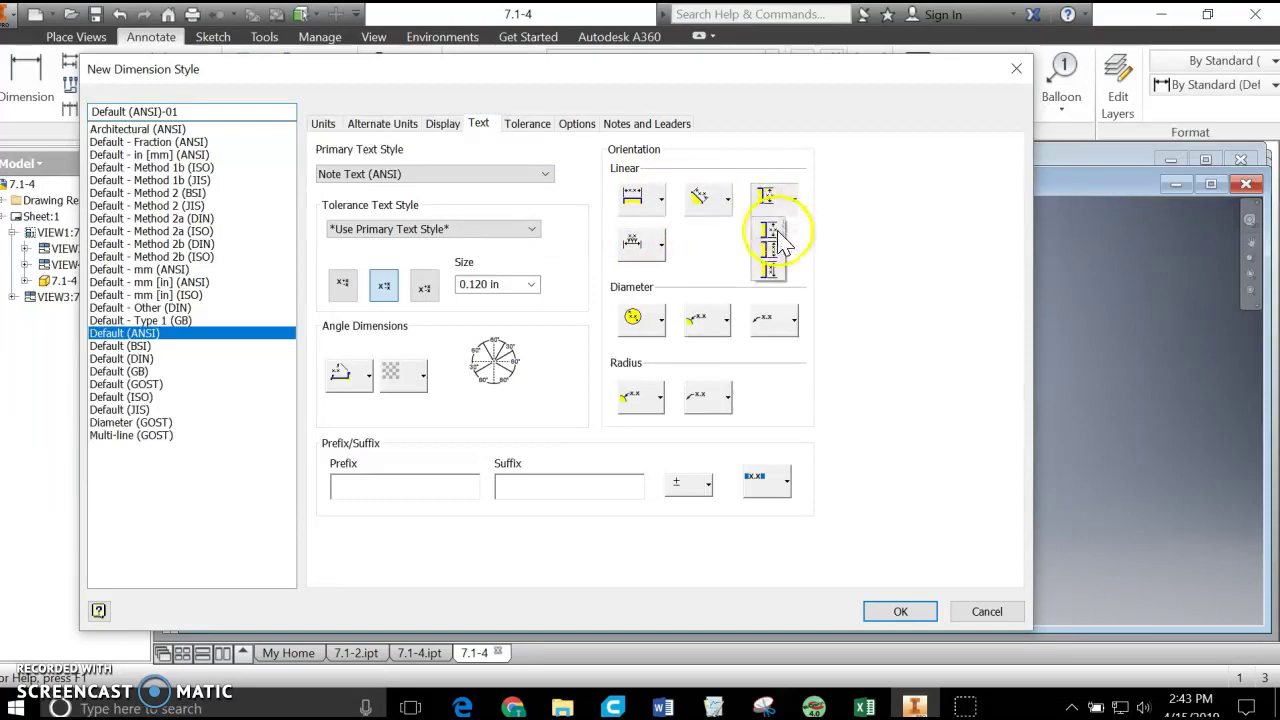
pyautogui.click(770, 252)
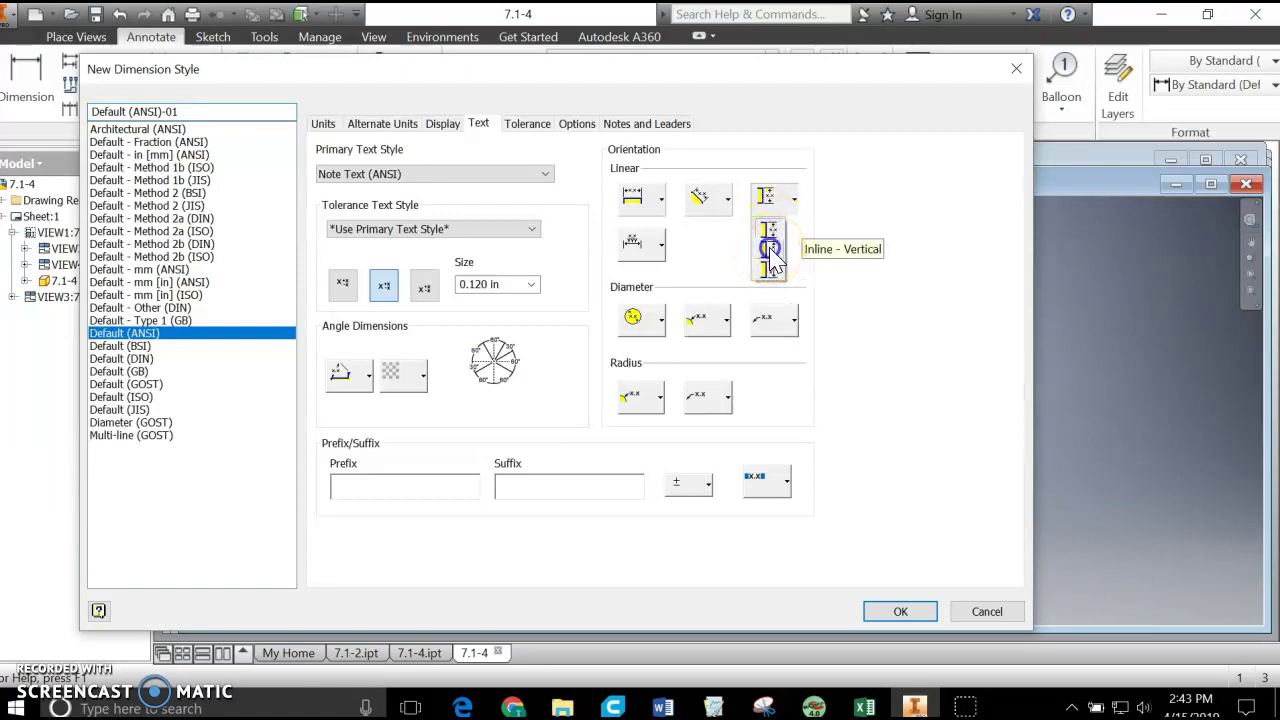
pyautogui.click(900, 610)
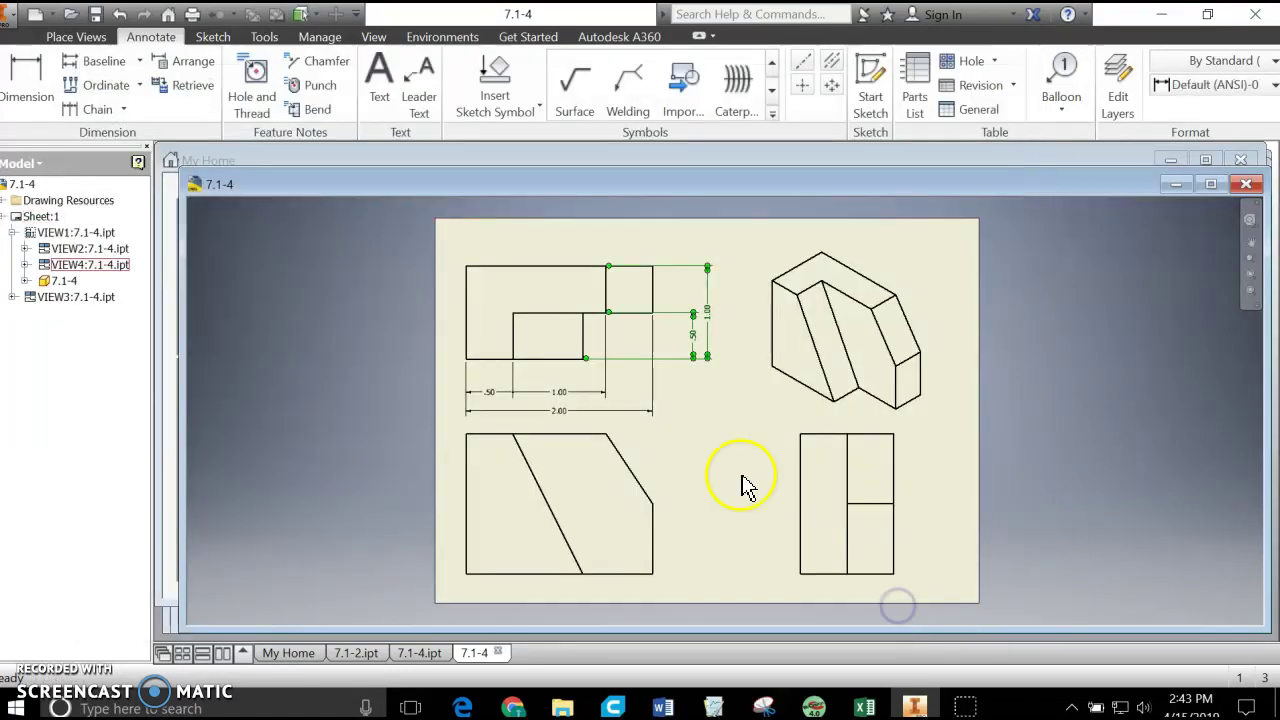
pyautogui.click(743, 414)
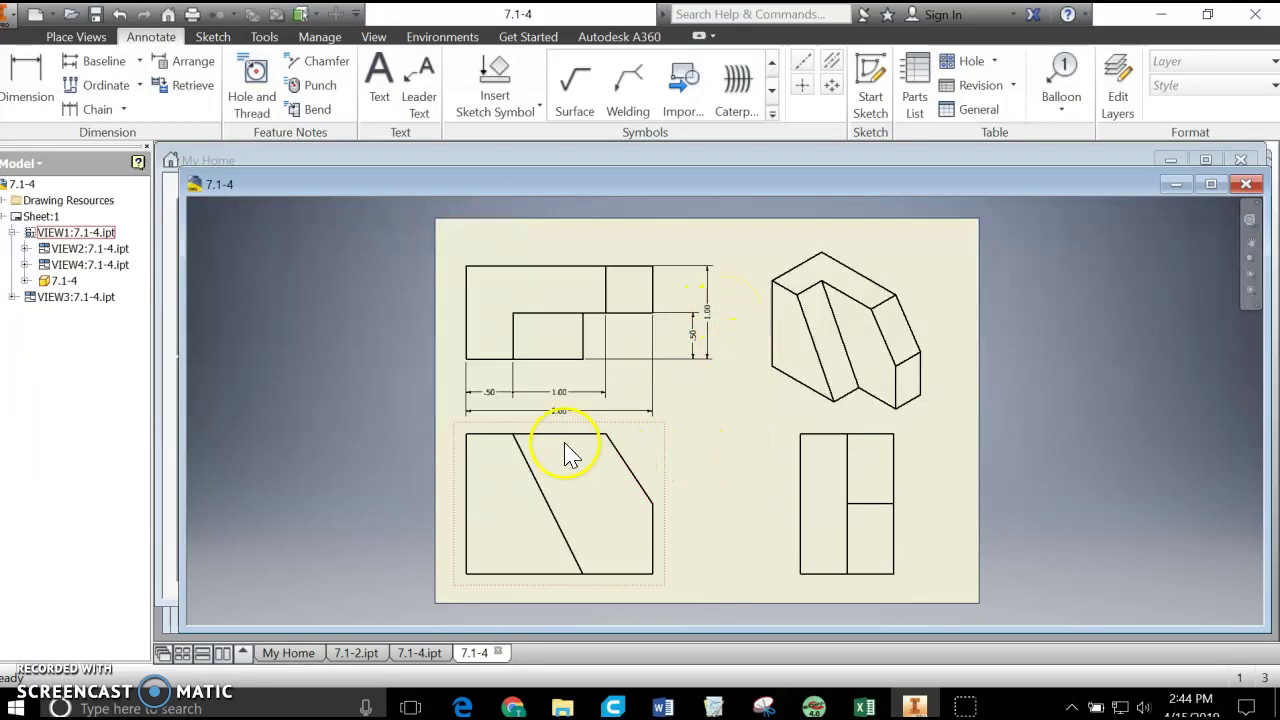
pyautogui.click(27, 80)
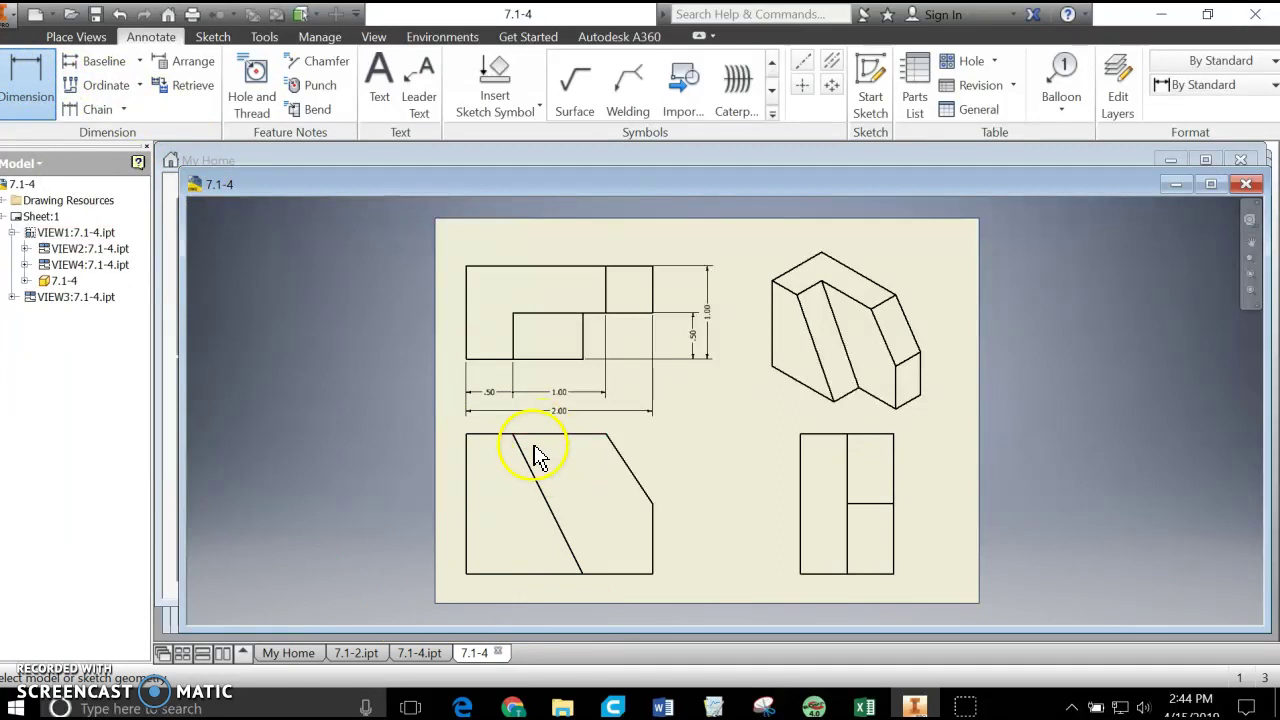
pyautogui.click(490, 440)
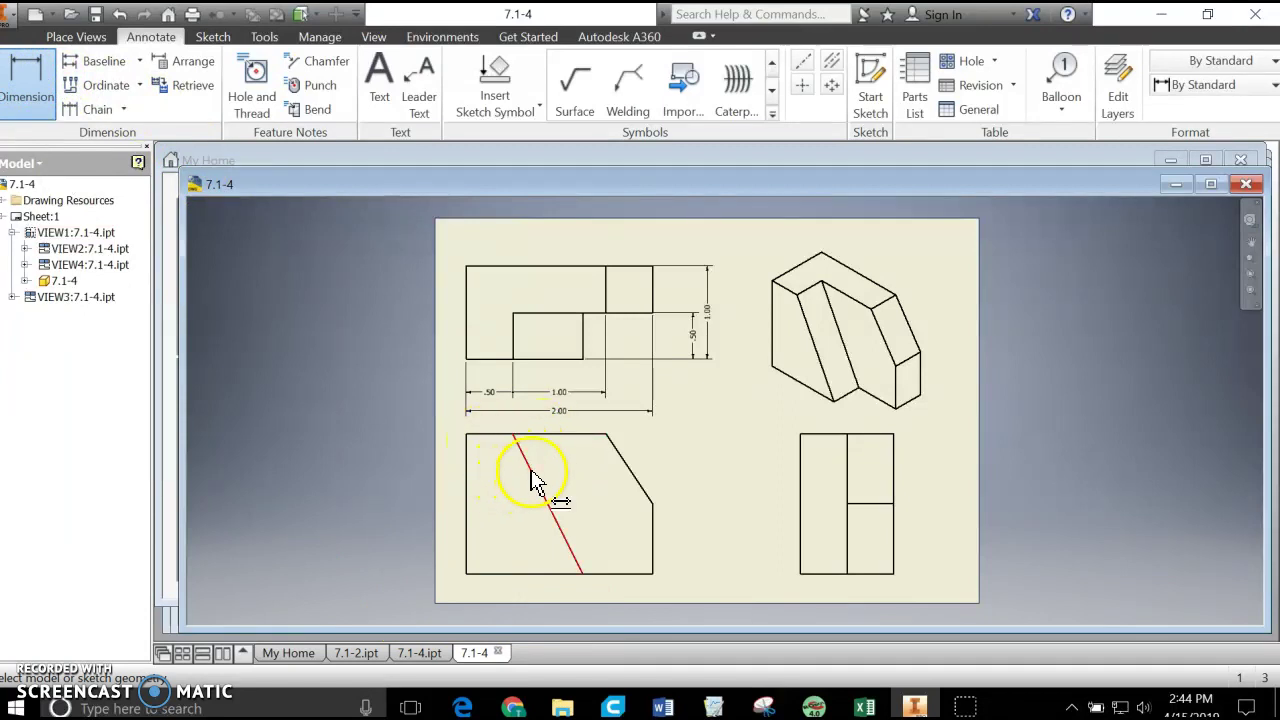
pyautogui.click(481, 441)
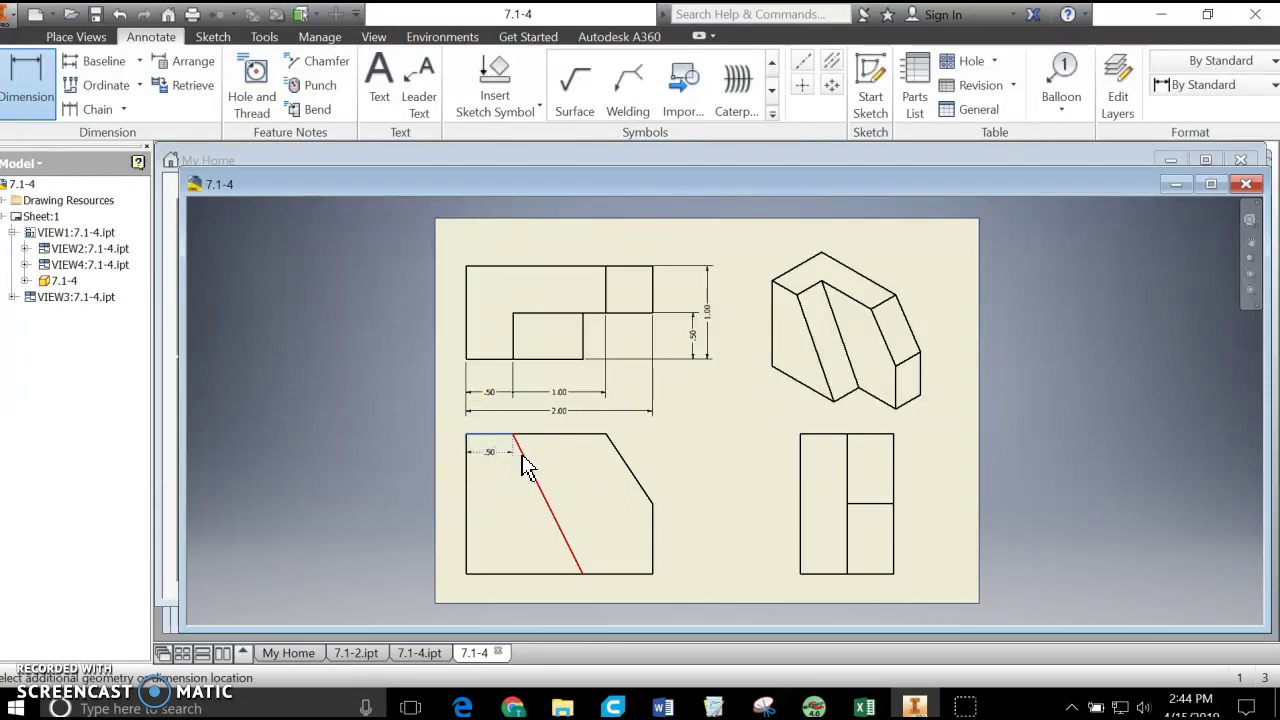
# - Add an angular dimension between the front view's top edge and its inner sloped line, placed inside the view right of that line
pyautogui.click(27, 70)
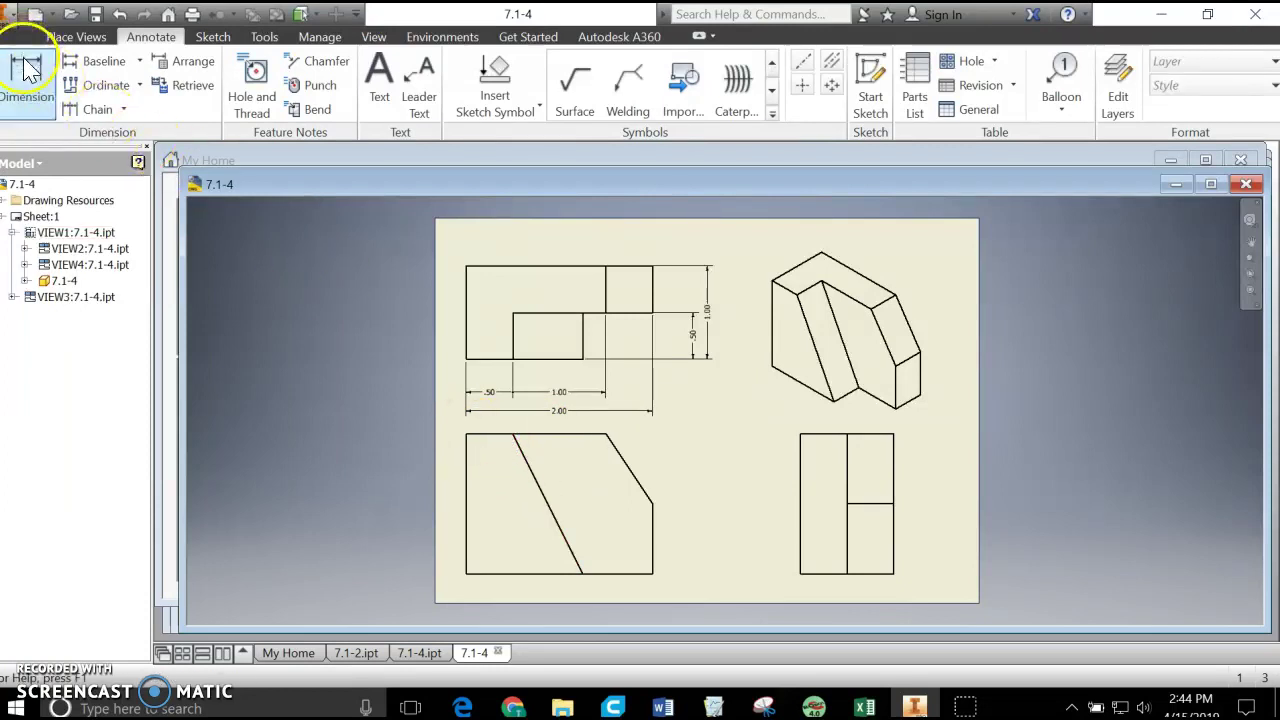
pyautogui.click(481, 441)
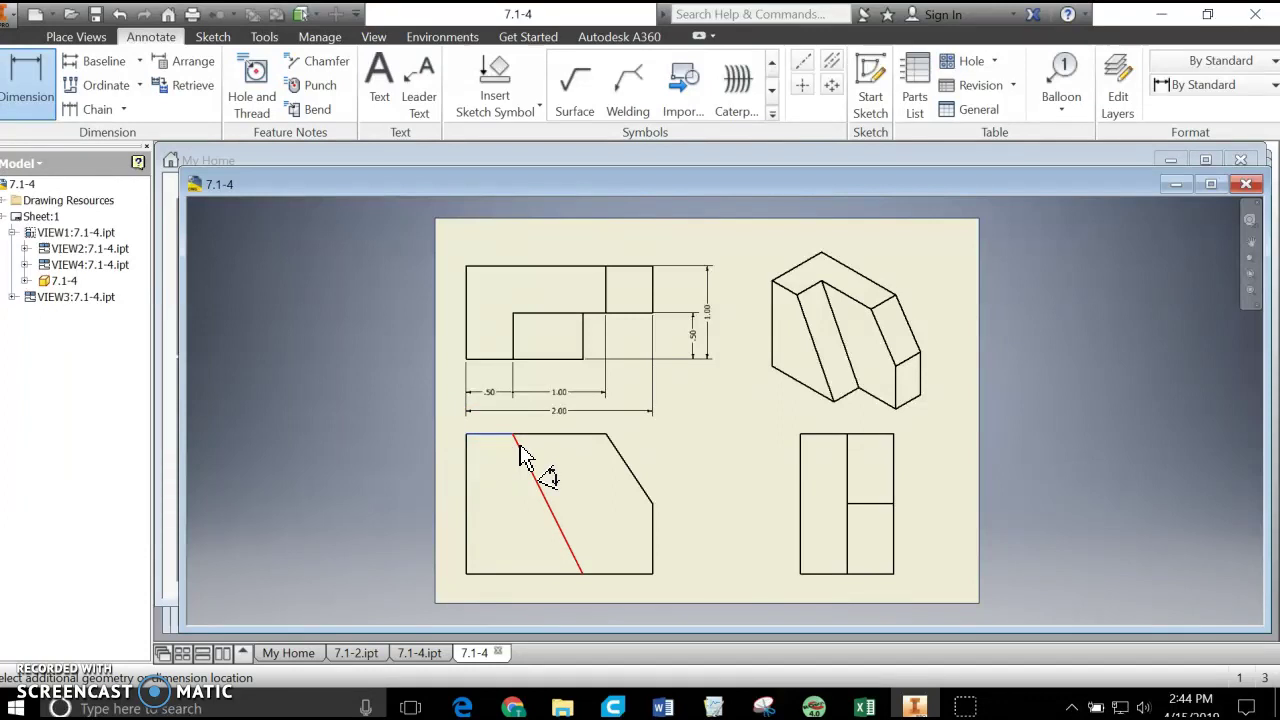
pyautogui.click(519, 446)
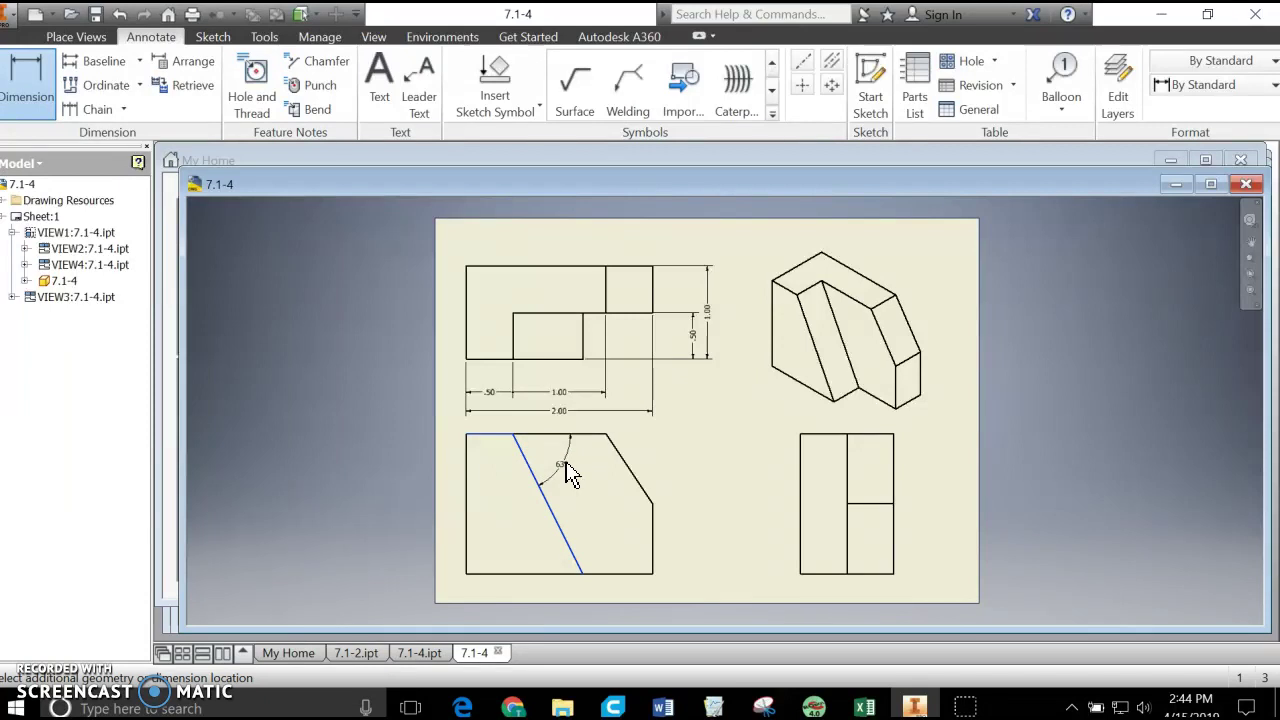
pyautogui.click(565, 470)
pyautogui.click(703, 650)
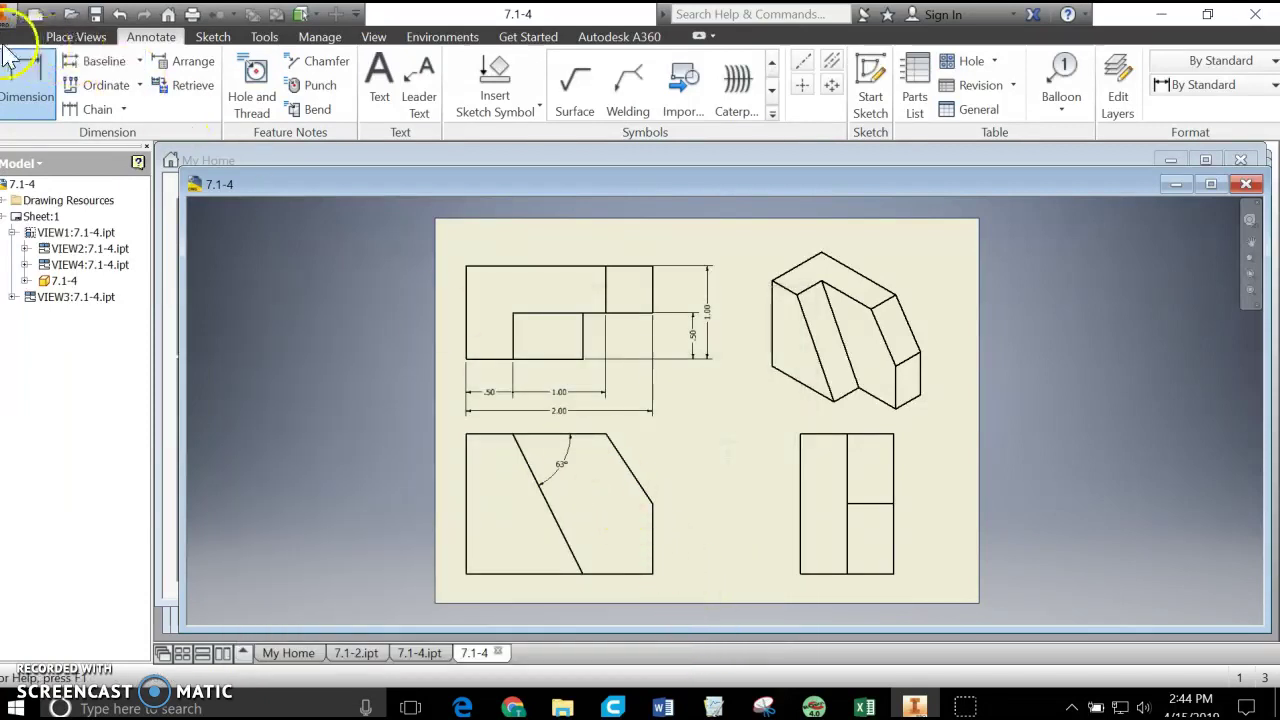
# - Add an angular dimension between the front view's top edge and the slanted upper-right corner edge, placed outside the view
pyautogui.click(25, 92)
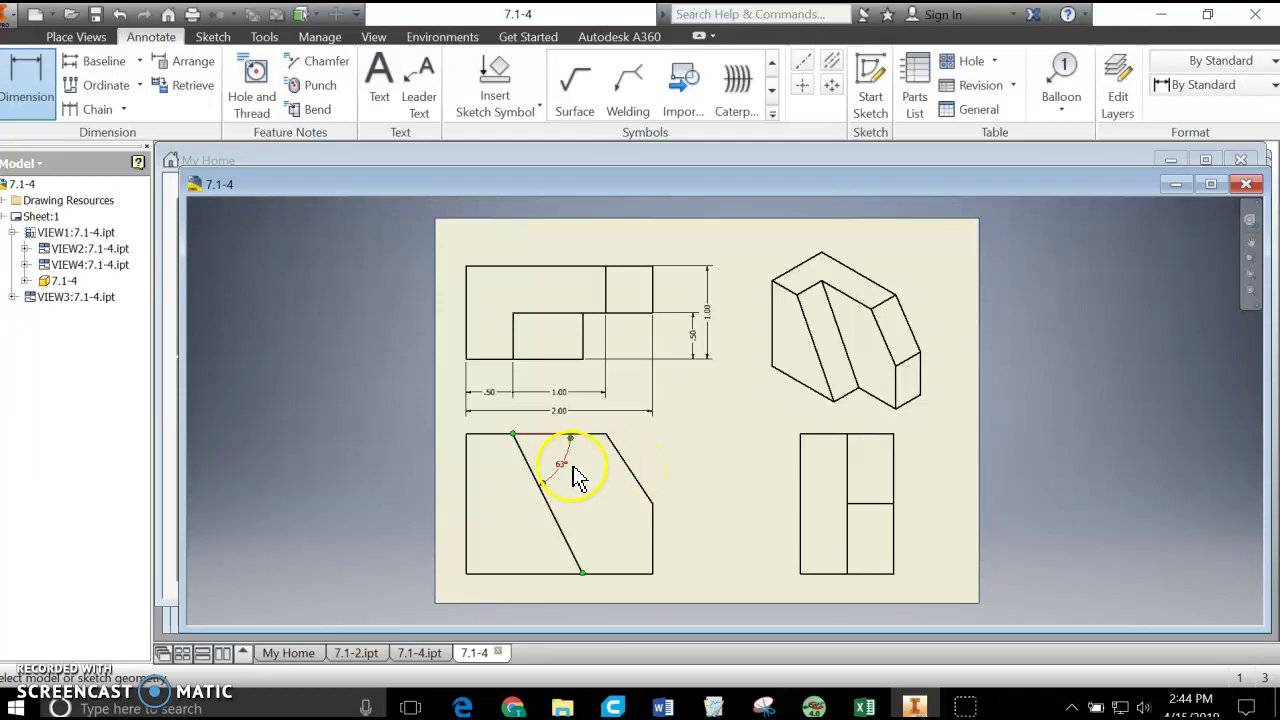
pyautogui.click(537, 433)
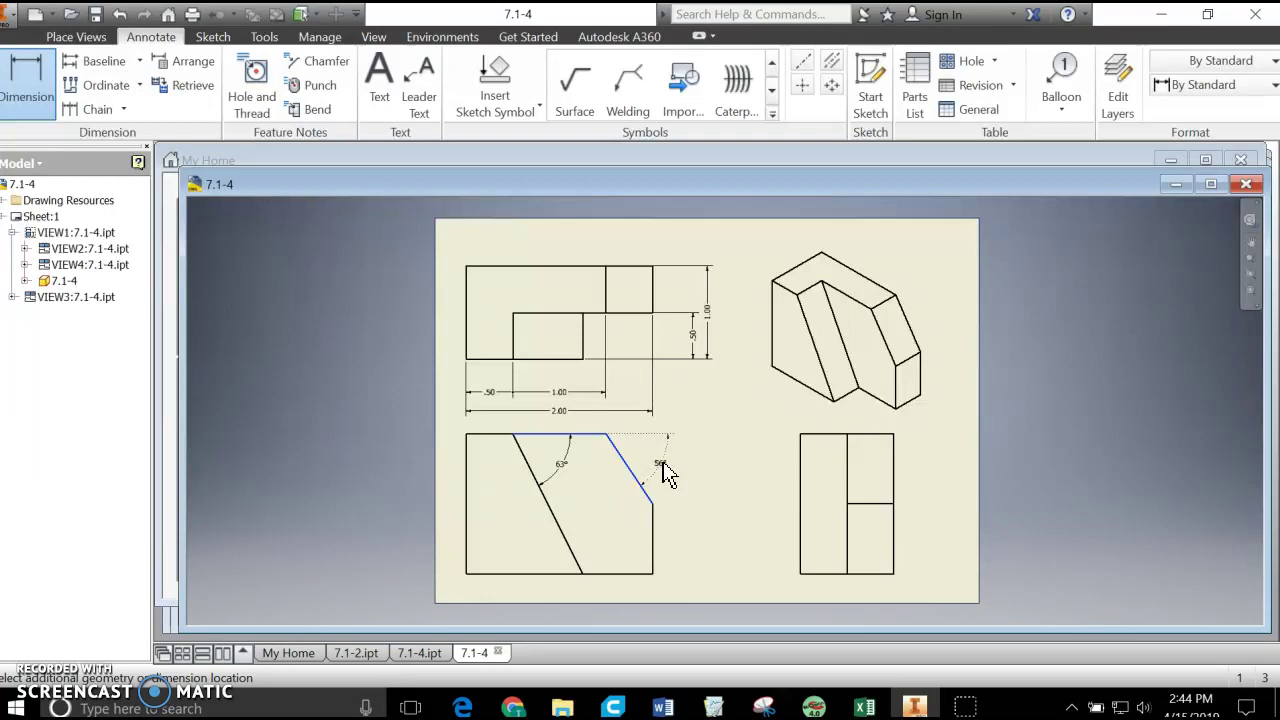
pyautogui.click(666, 470)
pyautogui.click(676, 646)
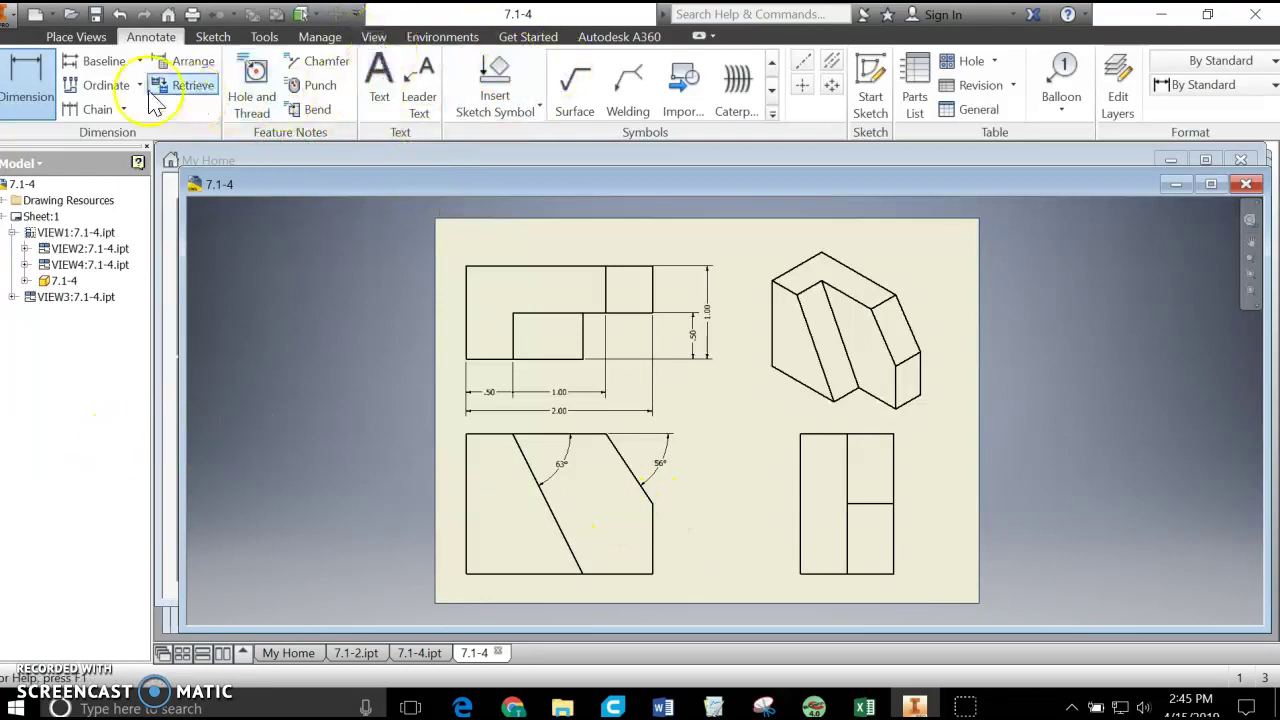
# - Place a text note between the front and side views with the author's surname followed by "Chain, Aligned," and "Angular" on a second line
pyautogui.click(380, 80)
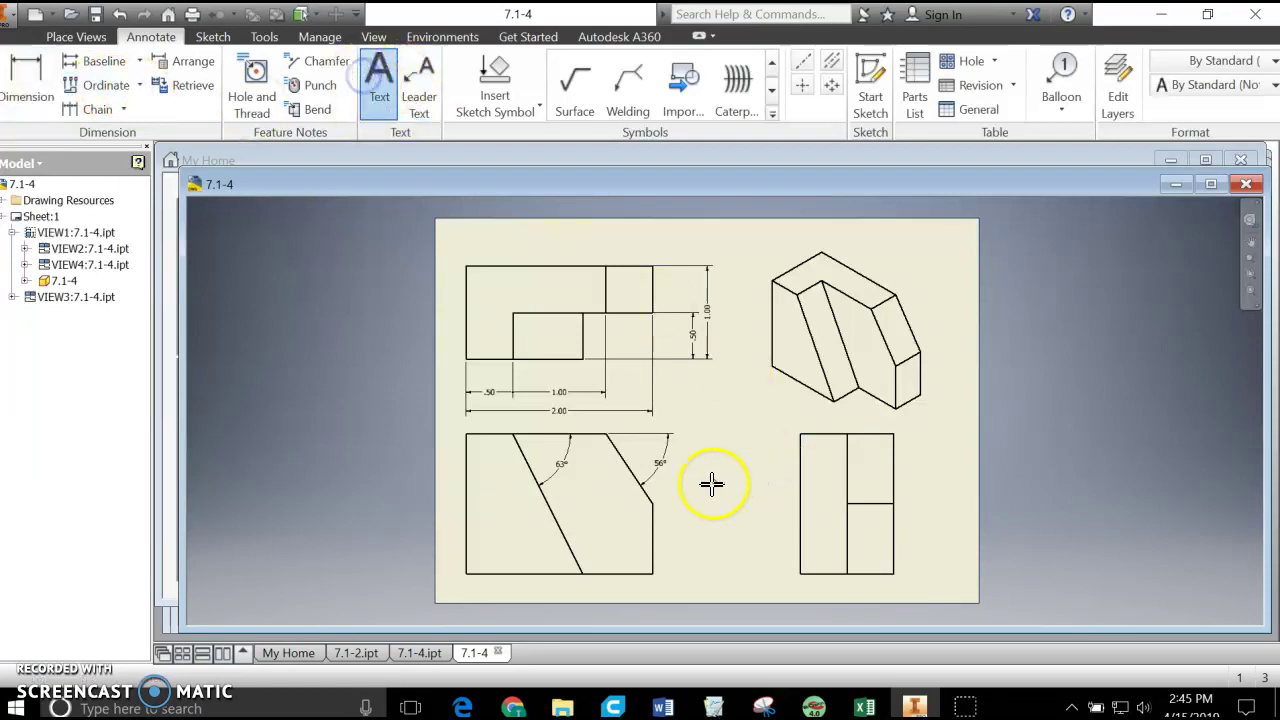
pyautogui.moveTo(690, 445); pyautogui.dragTo(791, 571)
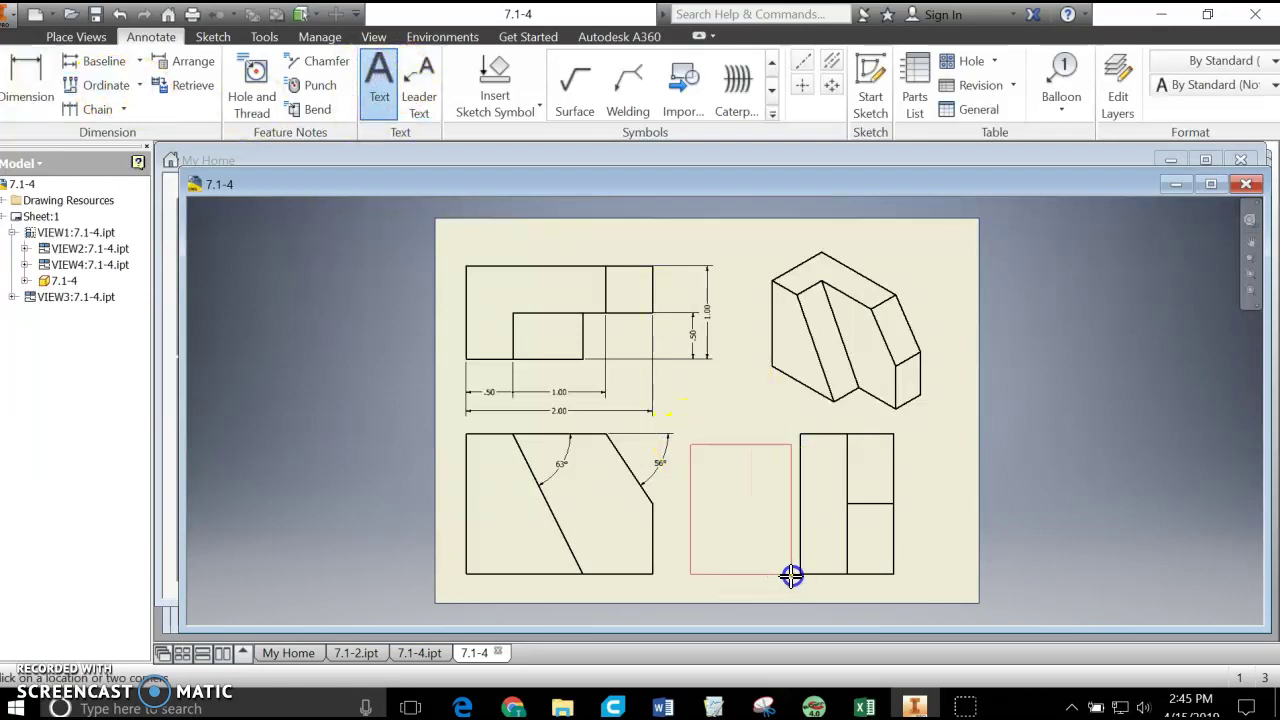
pyautogui.click(612, 300)
pyautogui.click(588, 350)
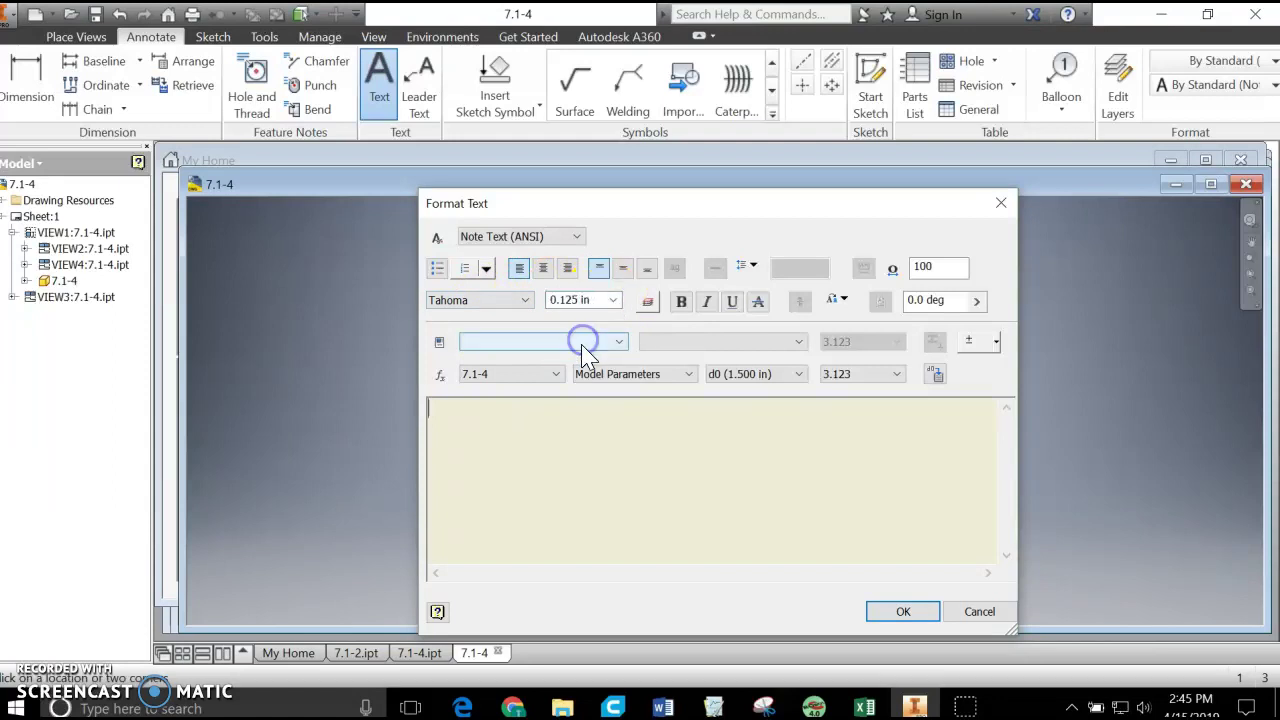
pyautogui.click(574, 405)
pyautogui.write('nnings')
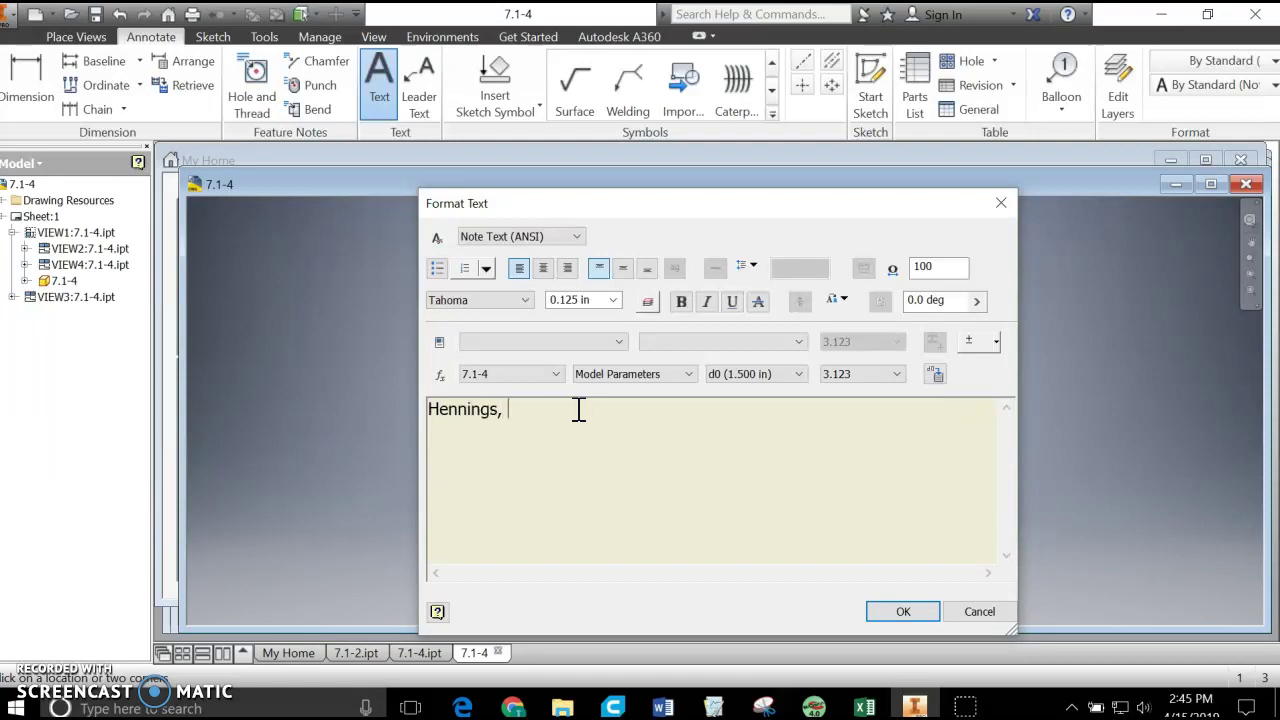
pyautogui.write(', Chain, Aligned')
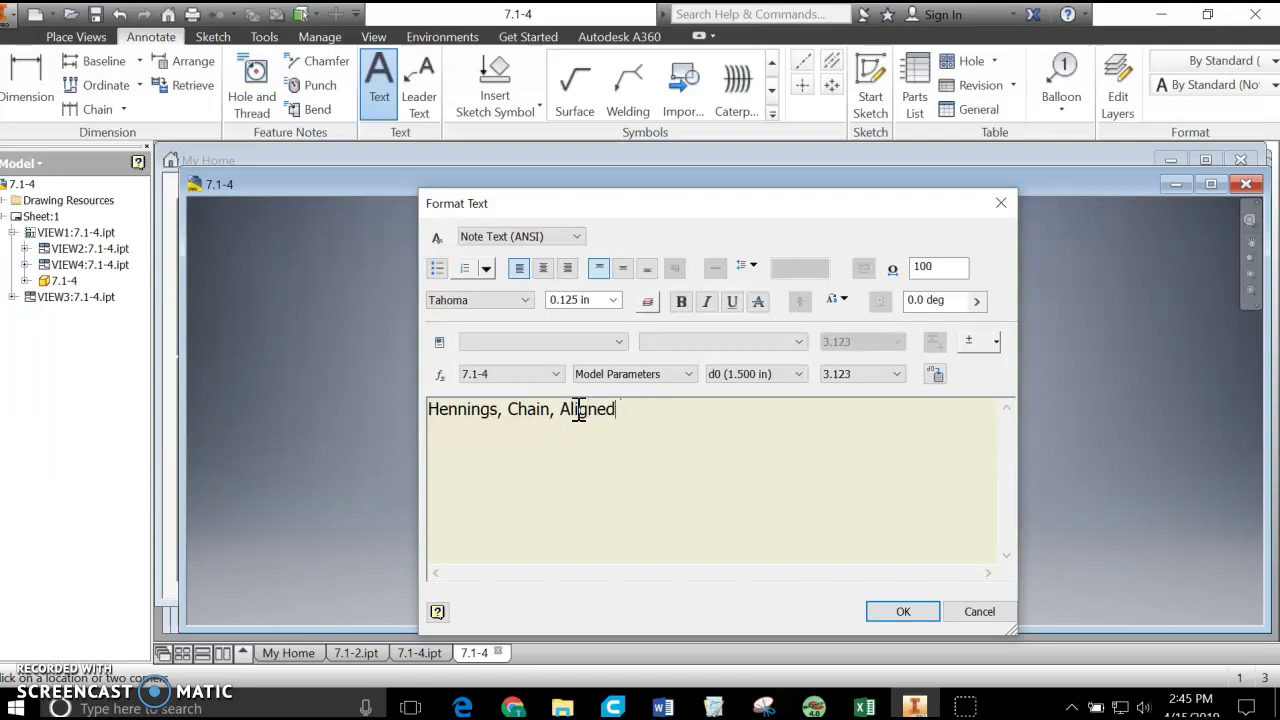
pyautogui.write('f,')
pyautogui.press('Return')
pyautogui.write('Angular')
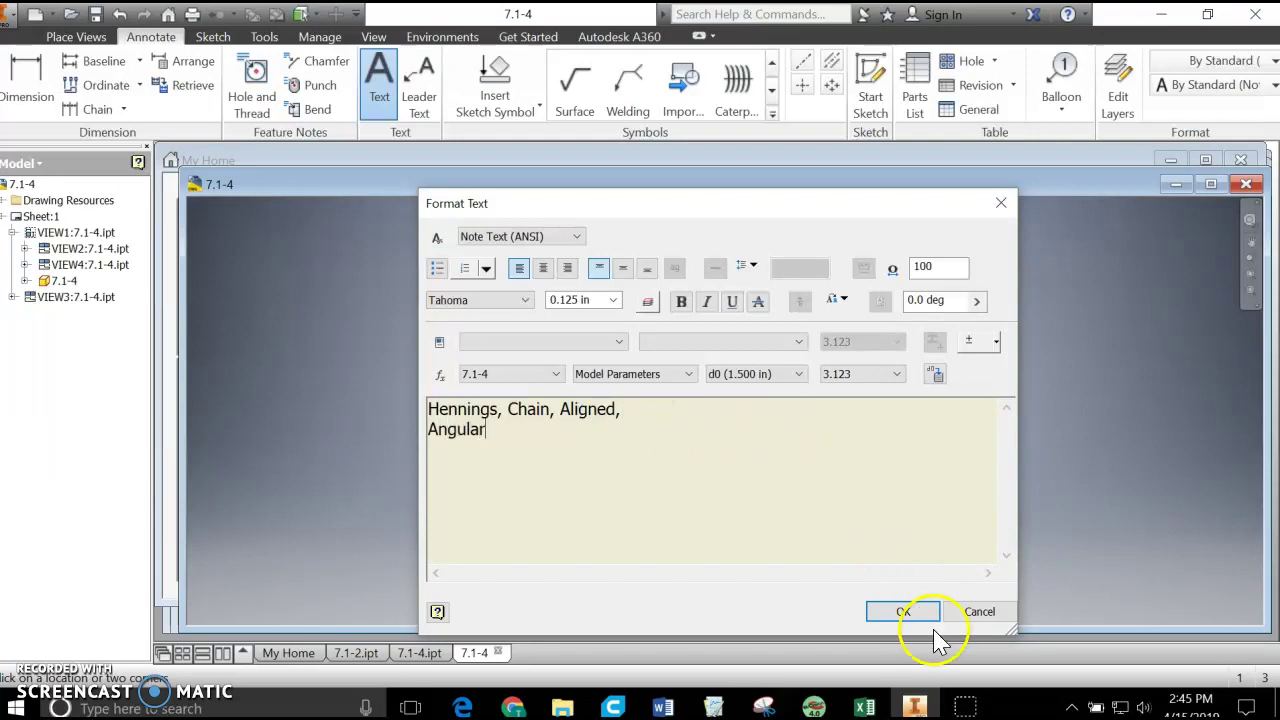
pyautogui.click(905, 613)
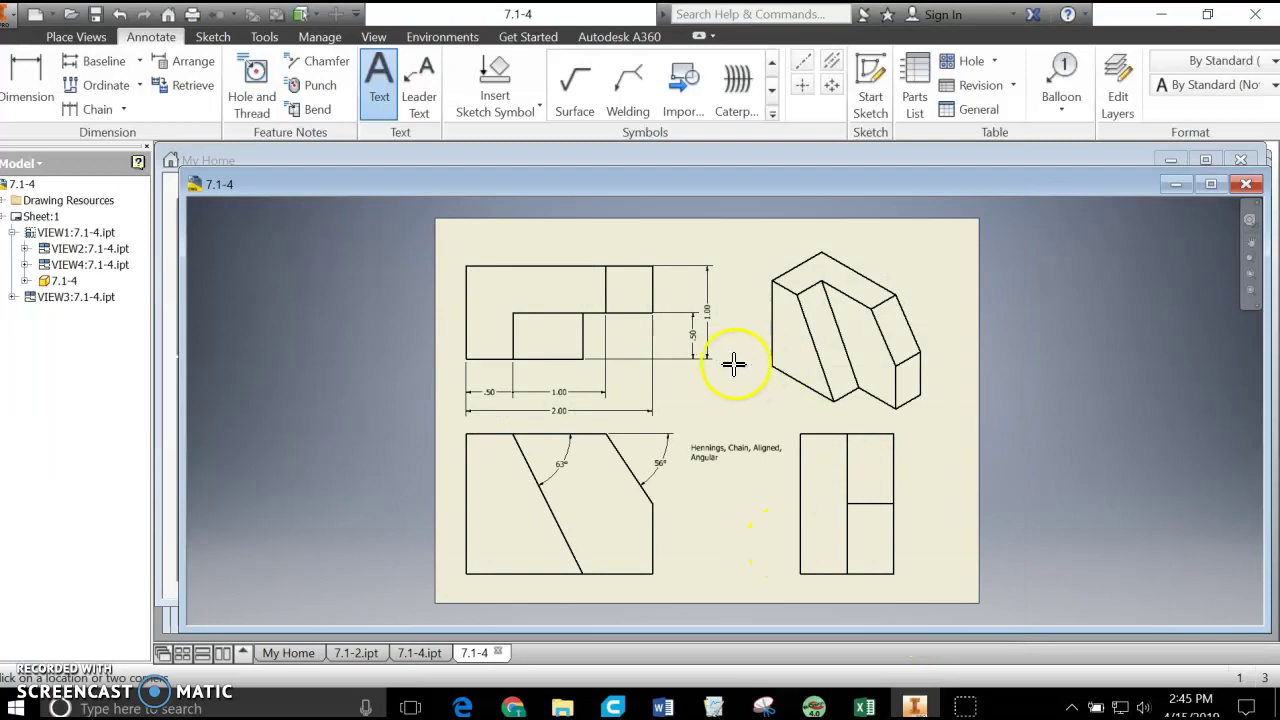
pyautogui.scroll(1, 712, 370)
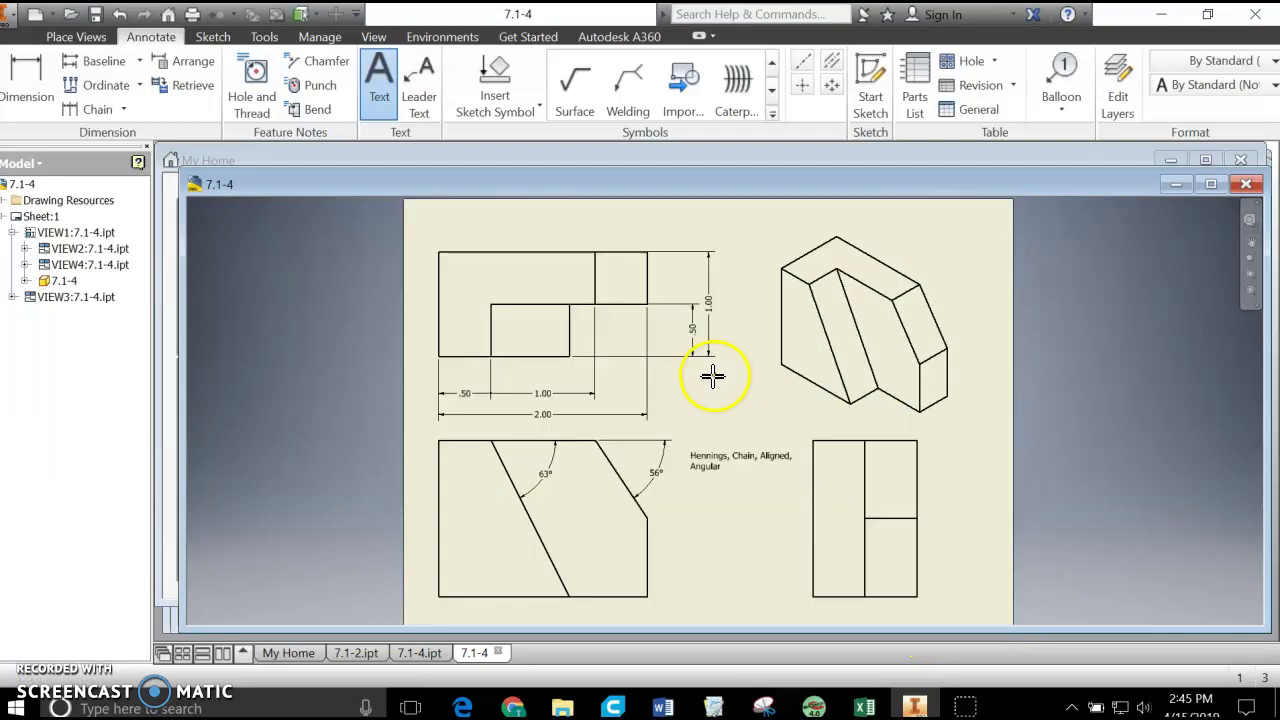